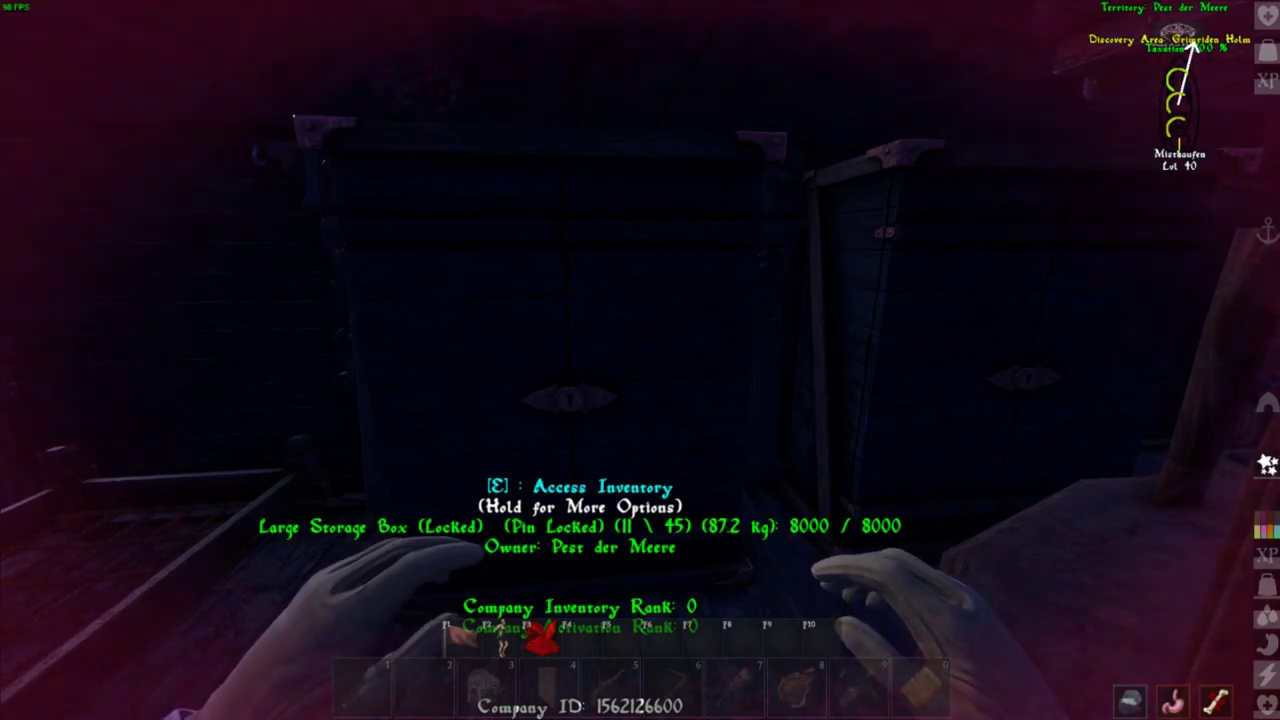
- Switch to Steam and open the local installation folder of ATLAS from the game's properties in the library
key(Escape)
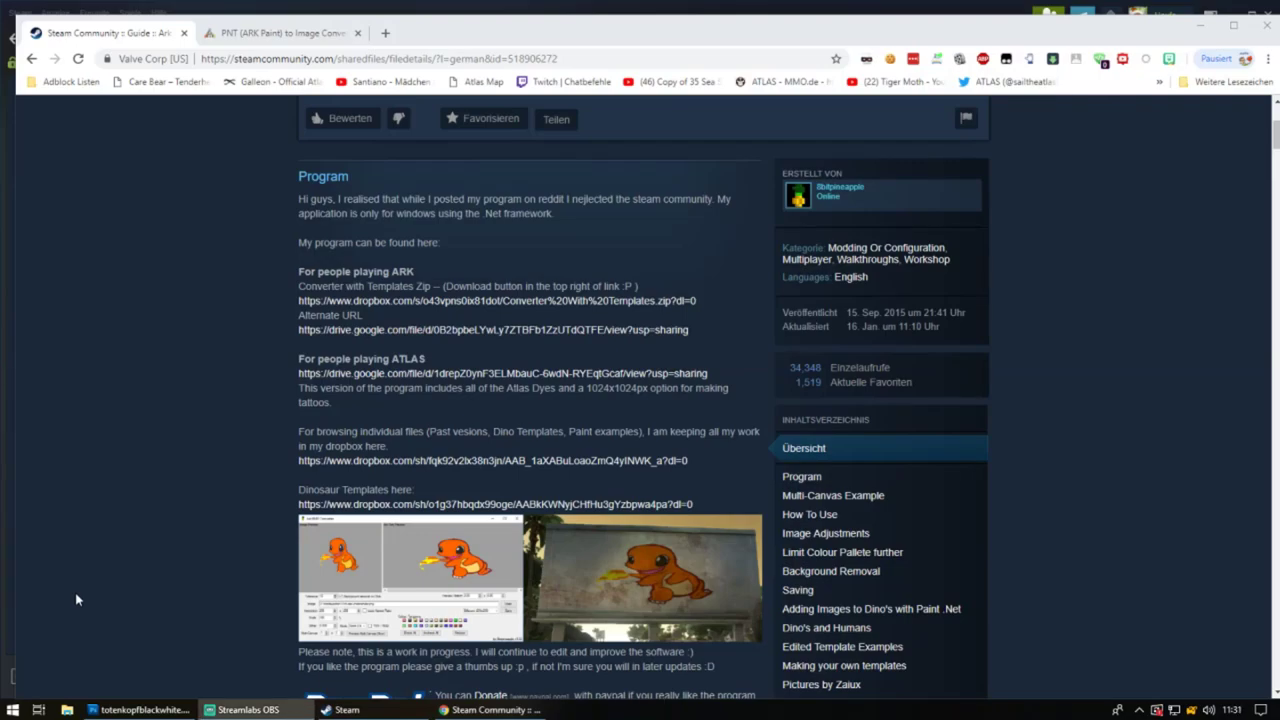
click(352, 710)
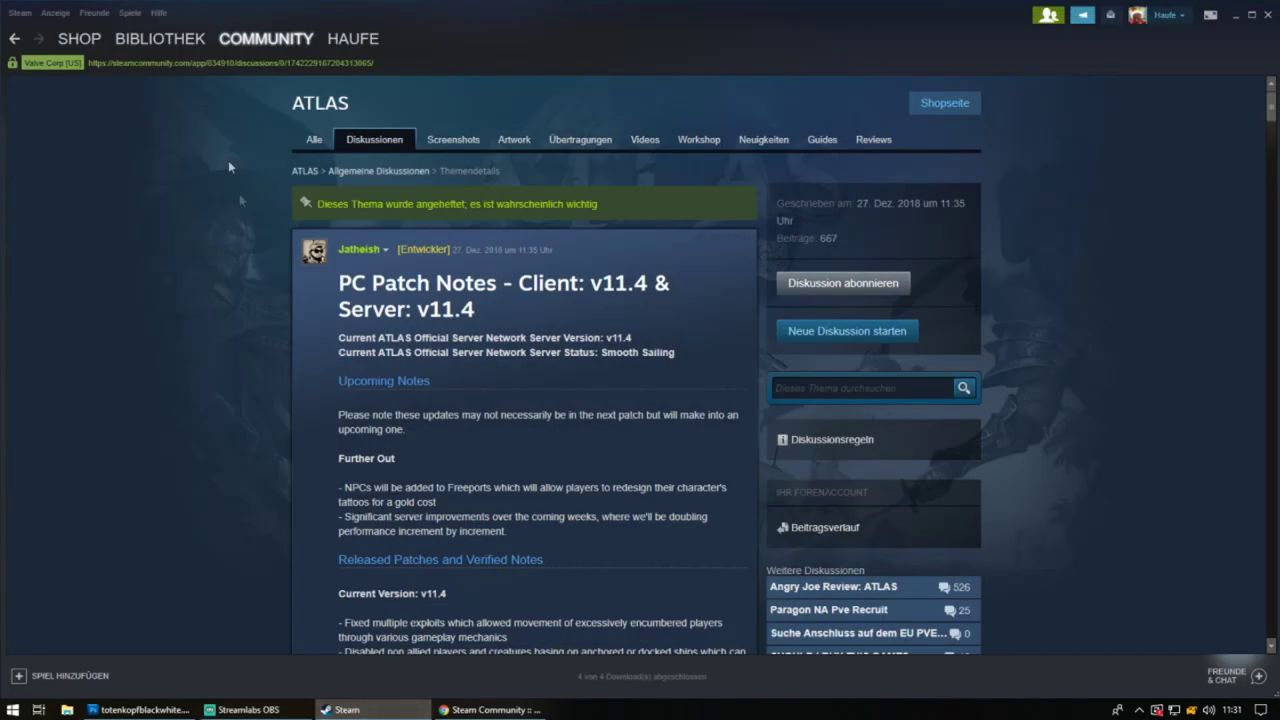
mouse_move(160, 38)
click(155, 57)
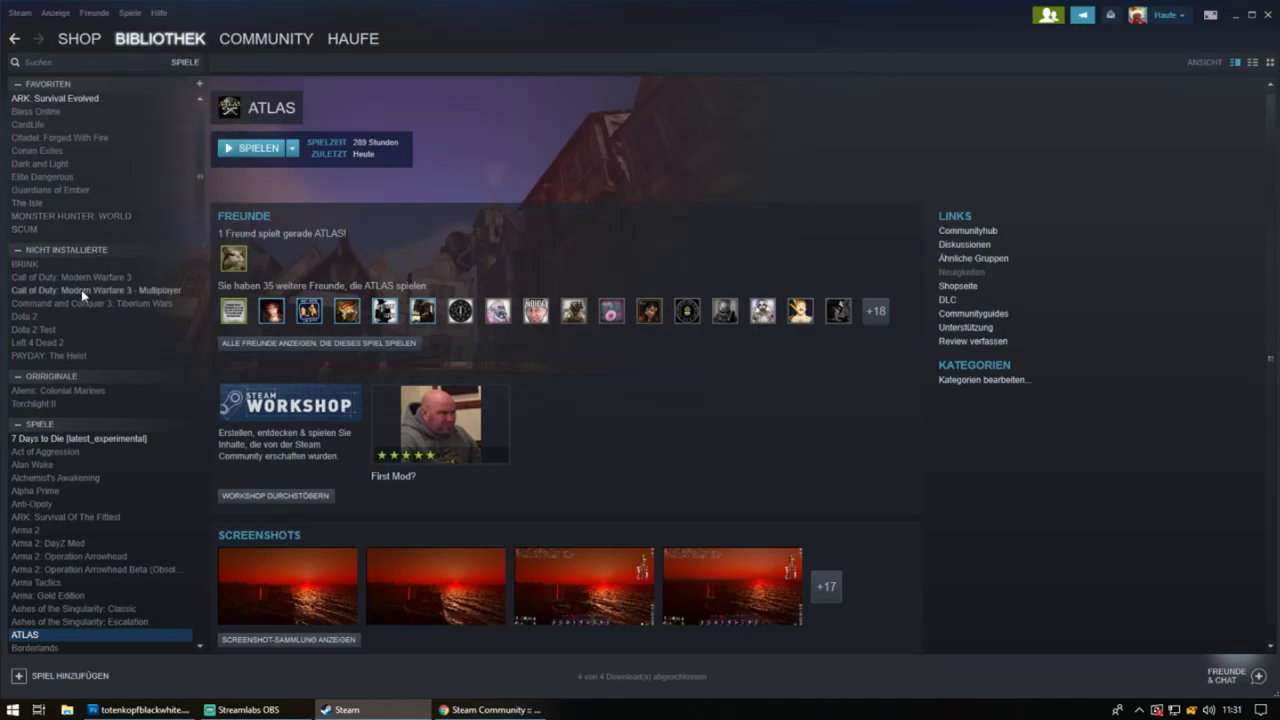
right_click(45, 641)
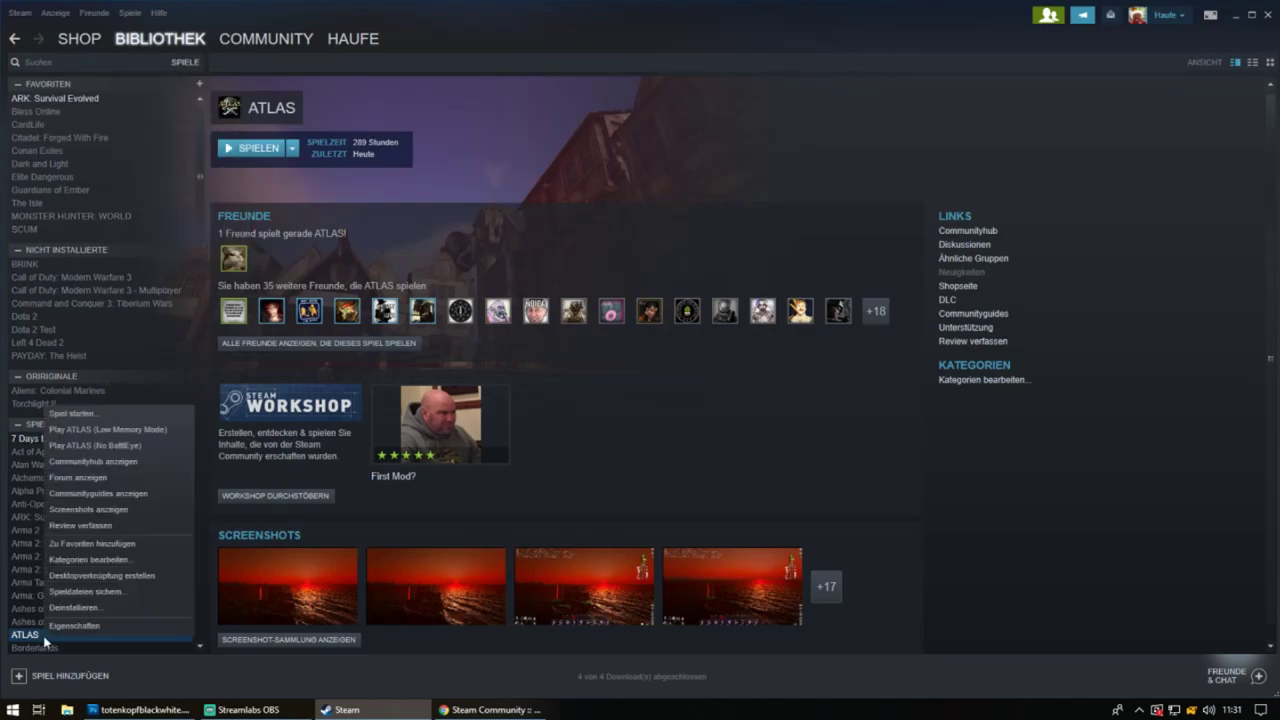
click(75, 626)
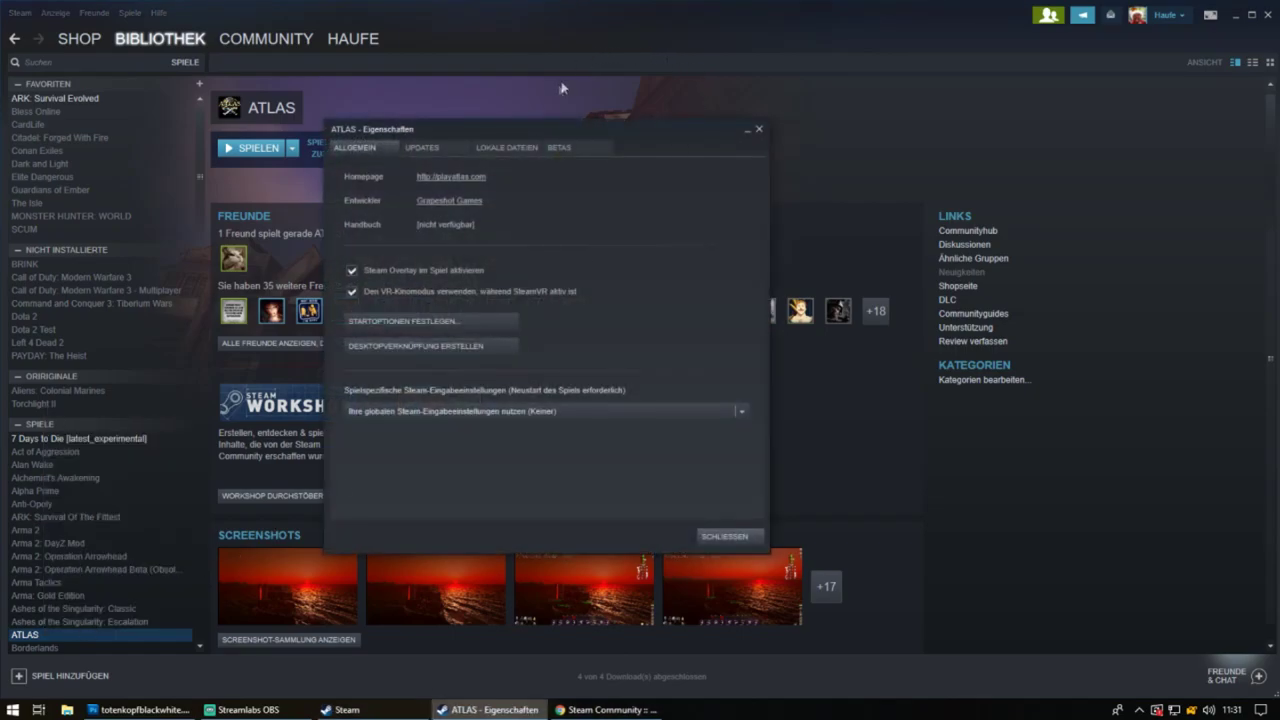
click(515, 147)
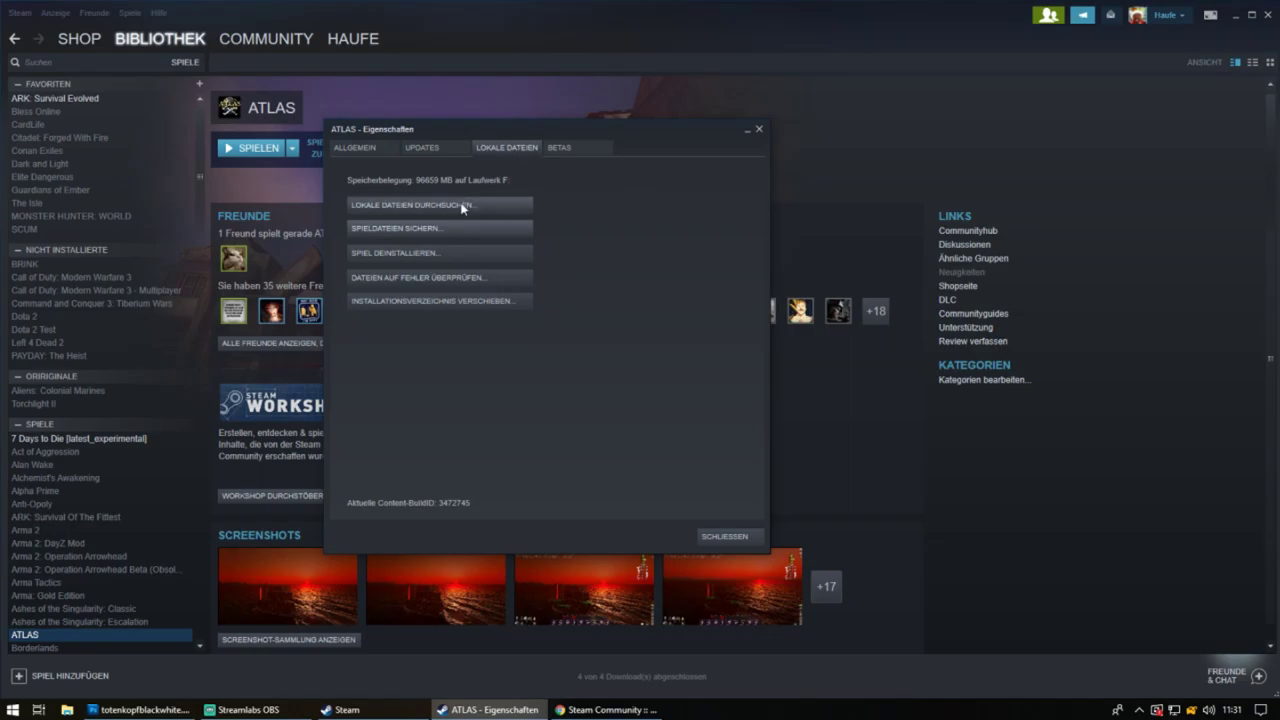
click(420, 204)
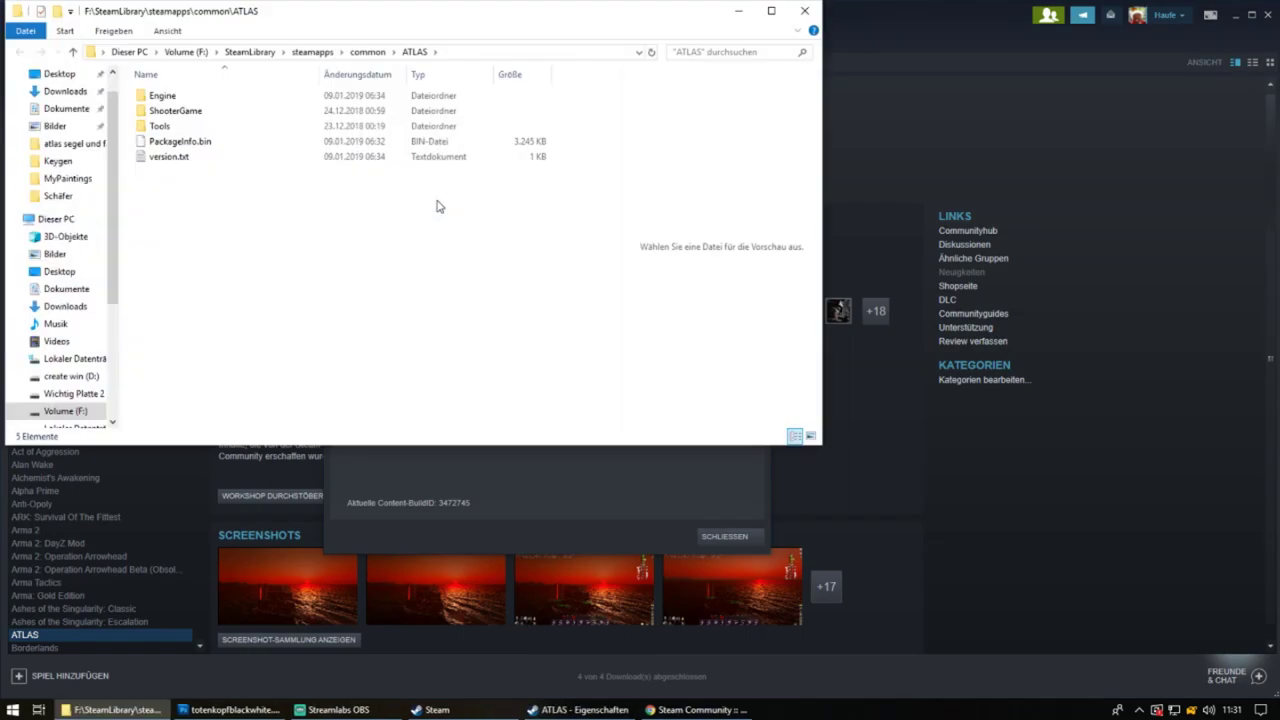
- Navigate to ShooterGame\Saved\MyPaintings within the ATLAS folder and select youtubexxl_SailTriple_C_3.pnt
drag(289, 15, 423, 81)
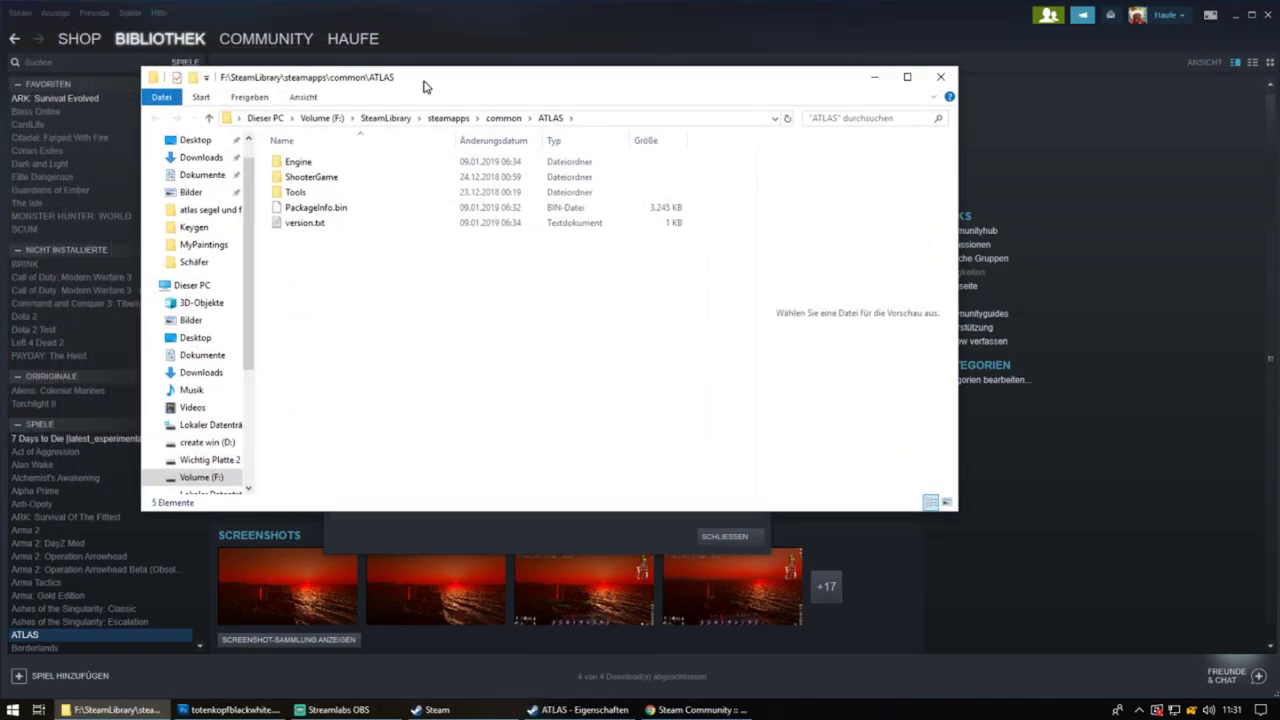
double_click(310, 177)
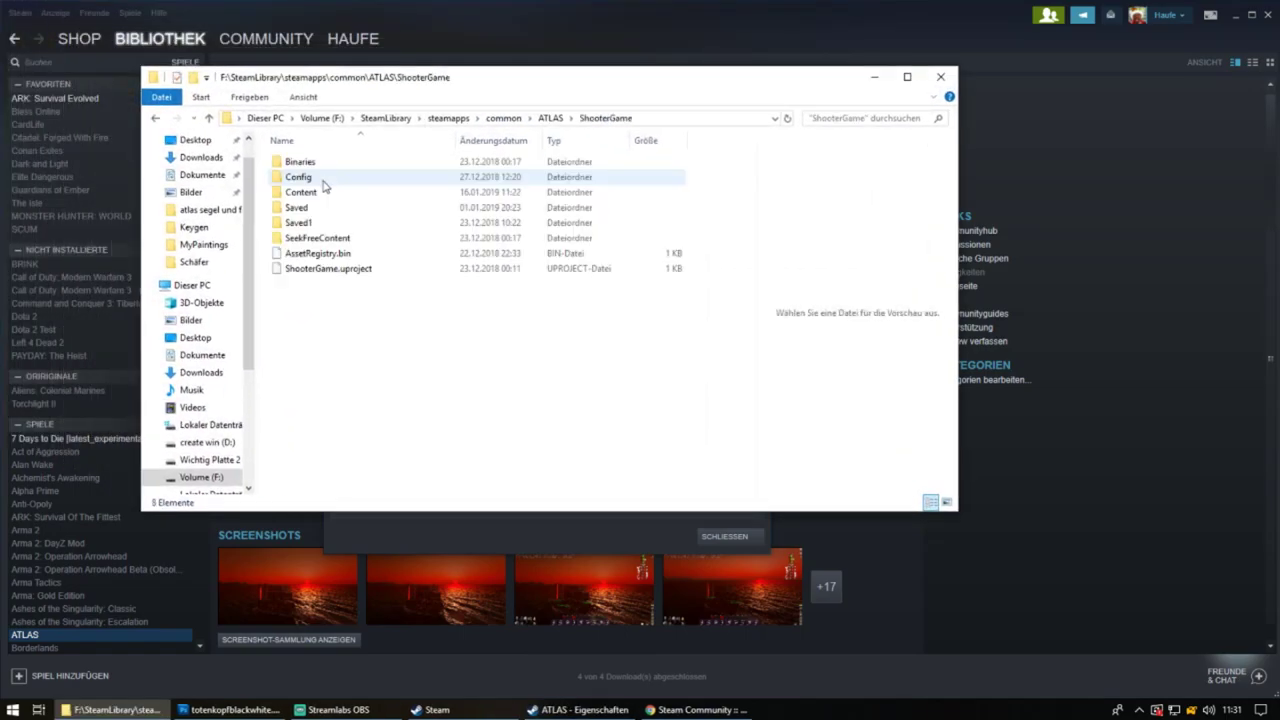
double_click(310, 209)
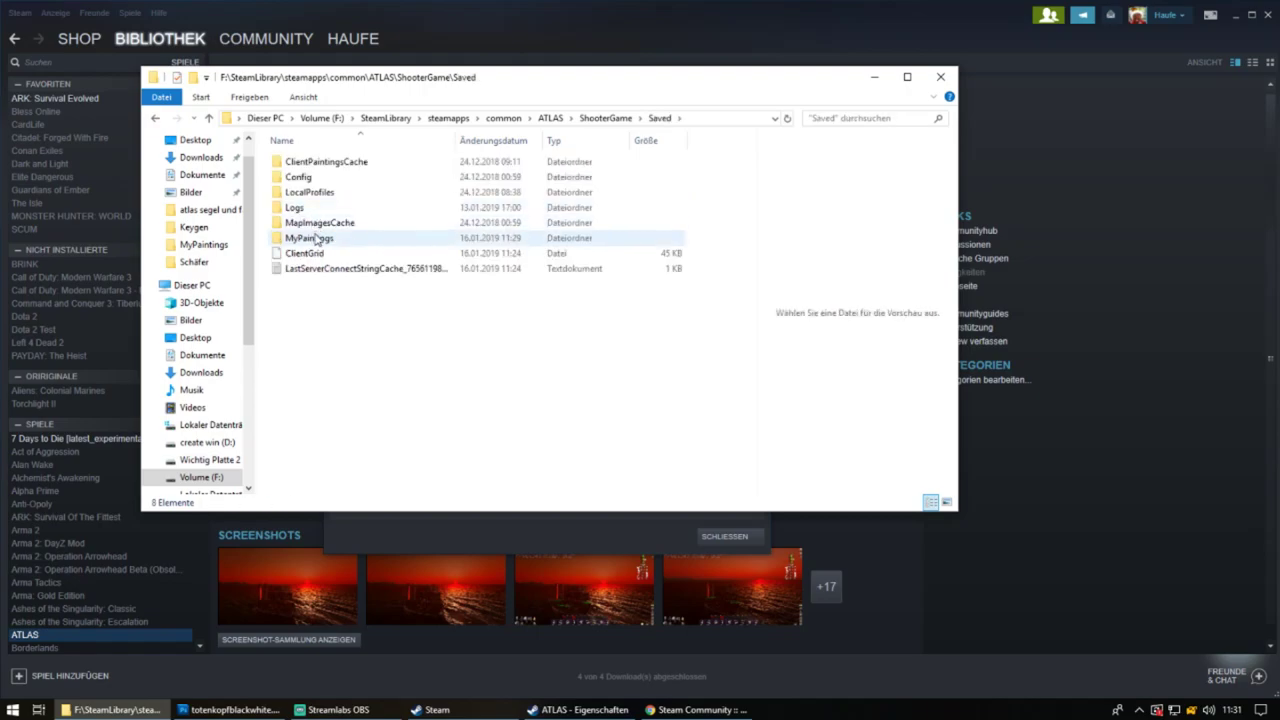
double_click(310, 238)
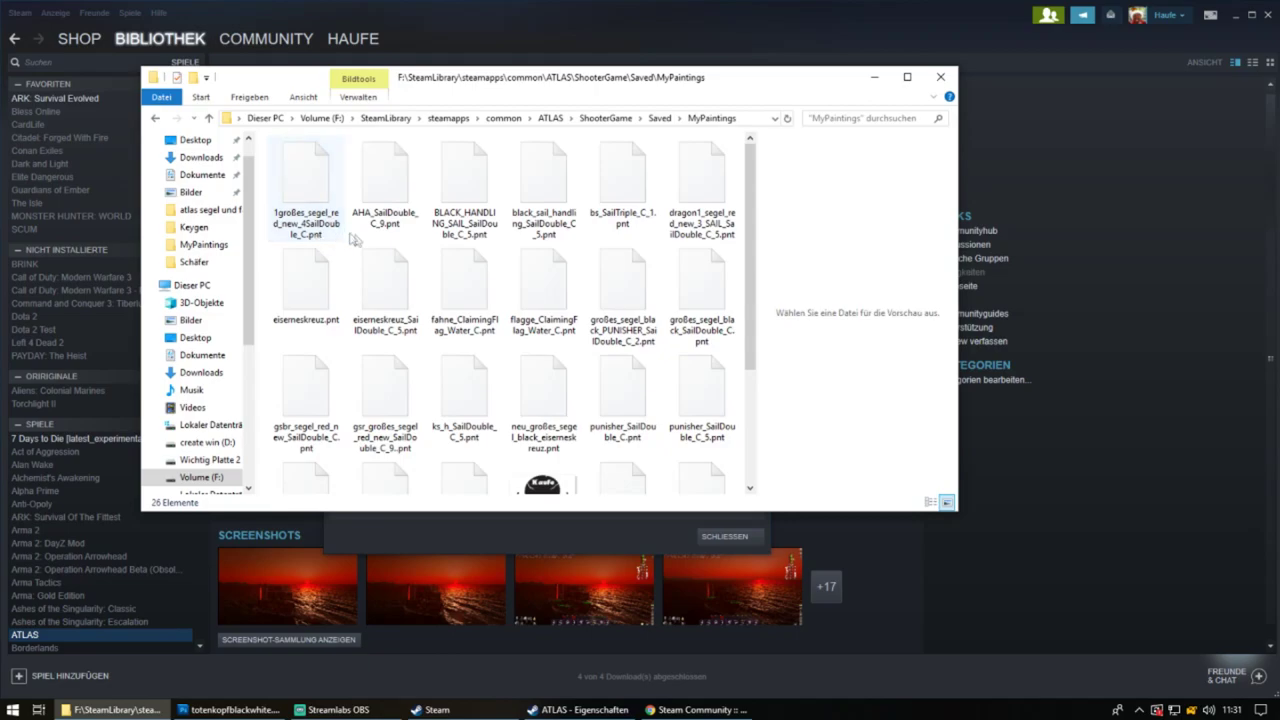
scroll(554, 268, down, 2)
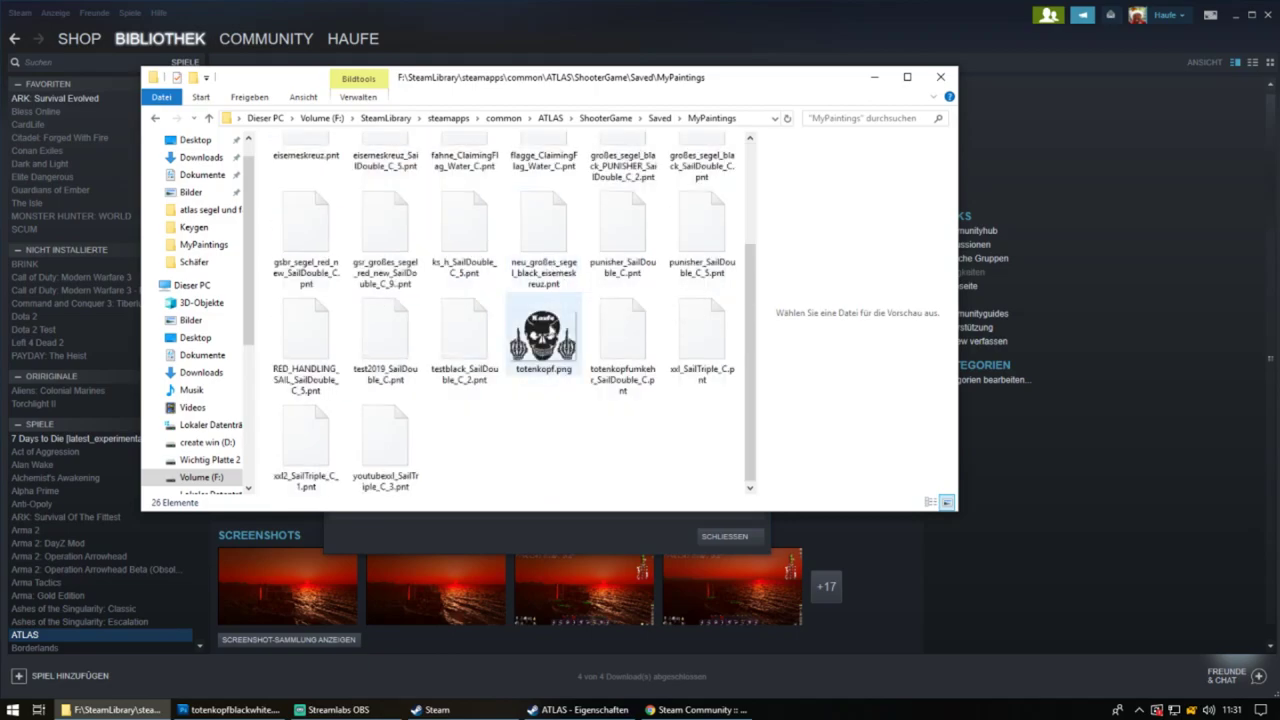
click(404, 458)
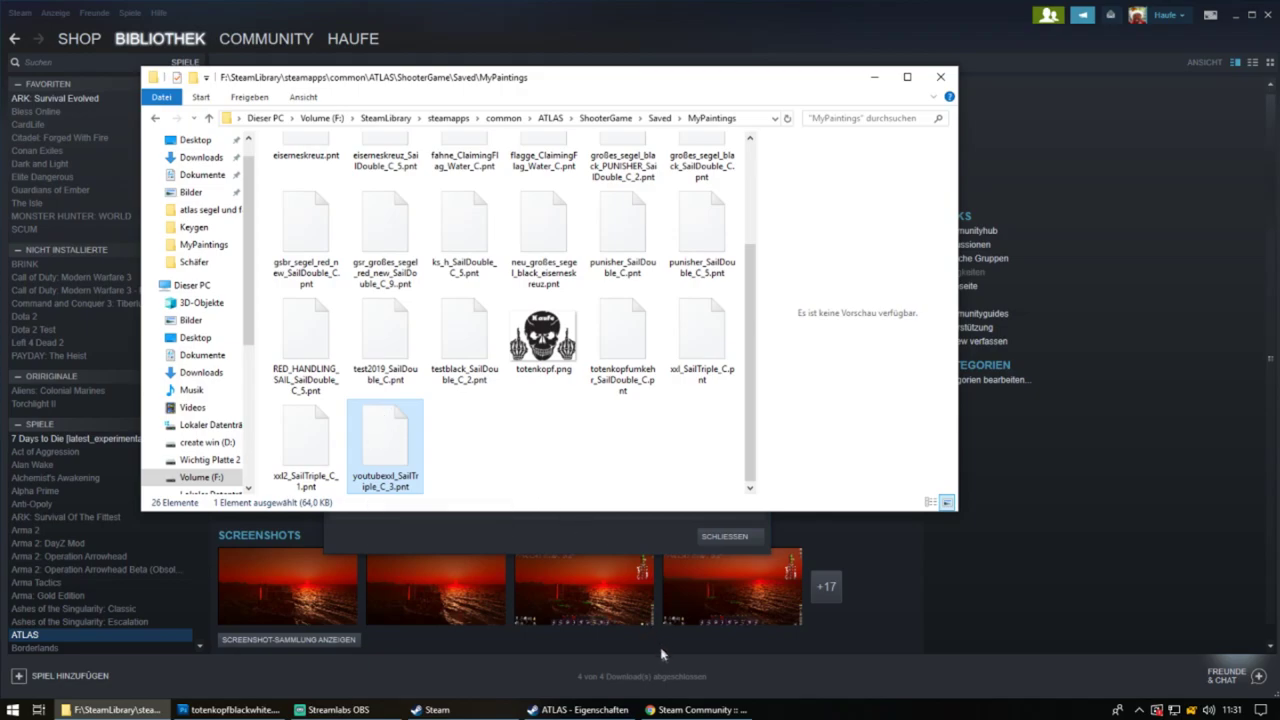
- Switch to the browser, show the PNT (ARK Paint) to Image Converter page, and open its PNT file chooser
click(677, 712)
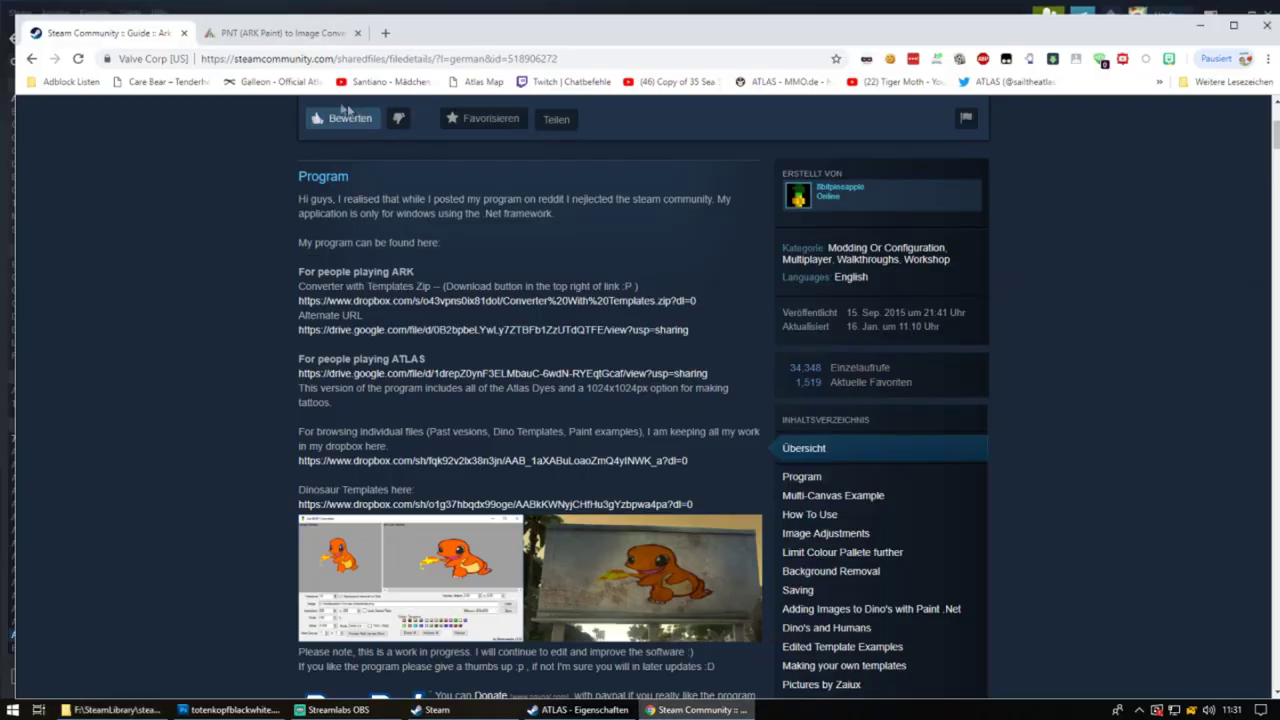
click(256, 37)
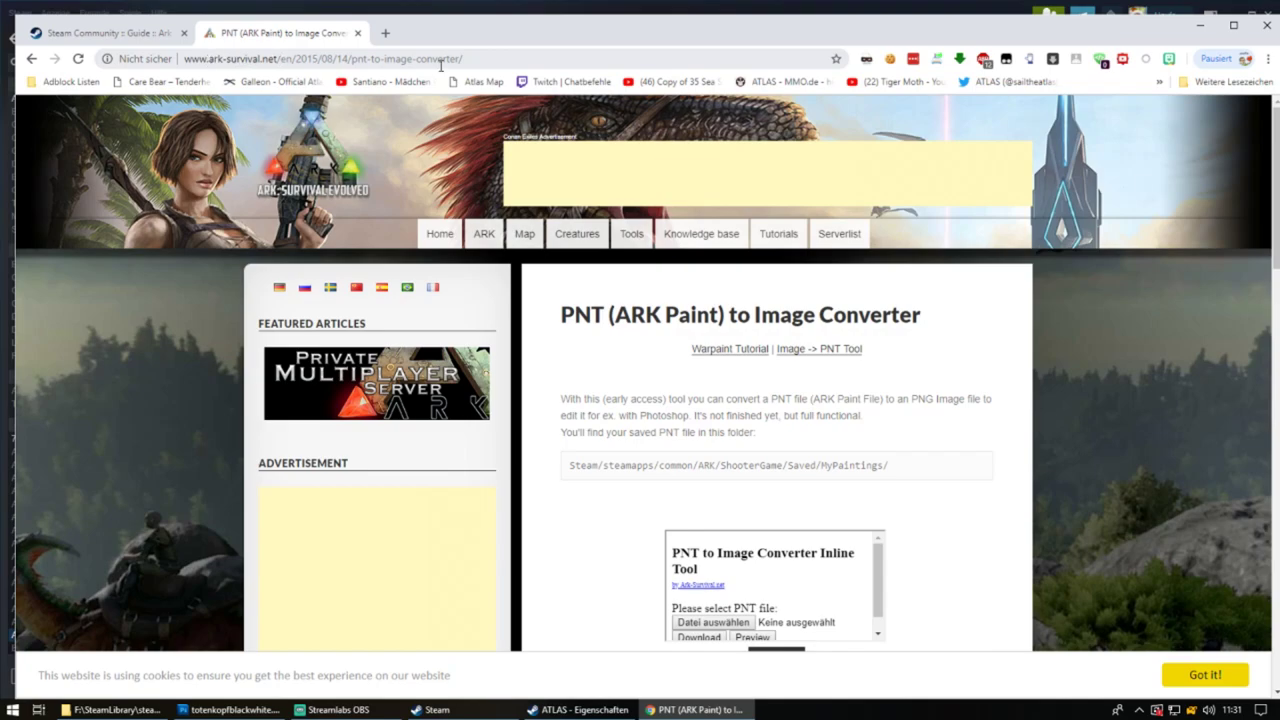
click(477, 61)
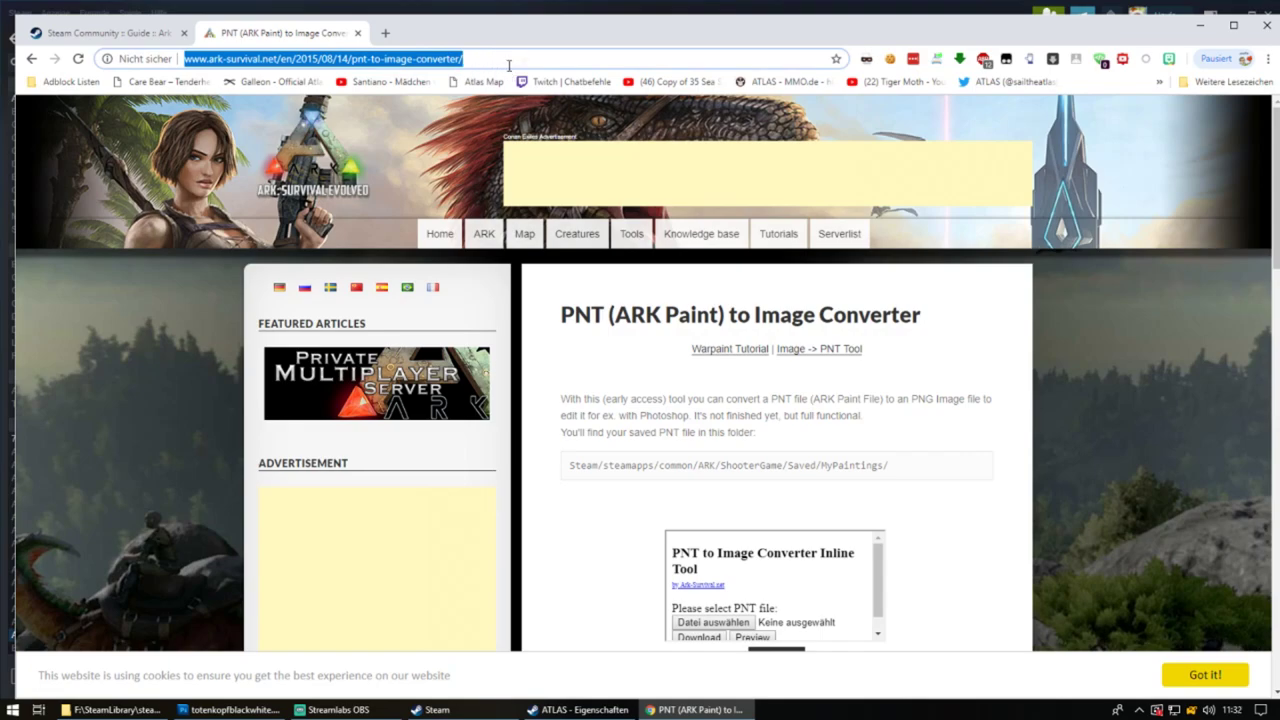
scroll(873, 392, down, 1)
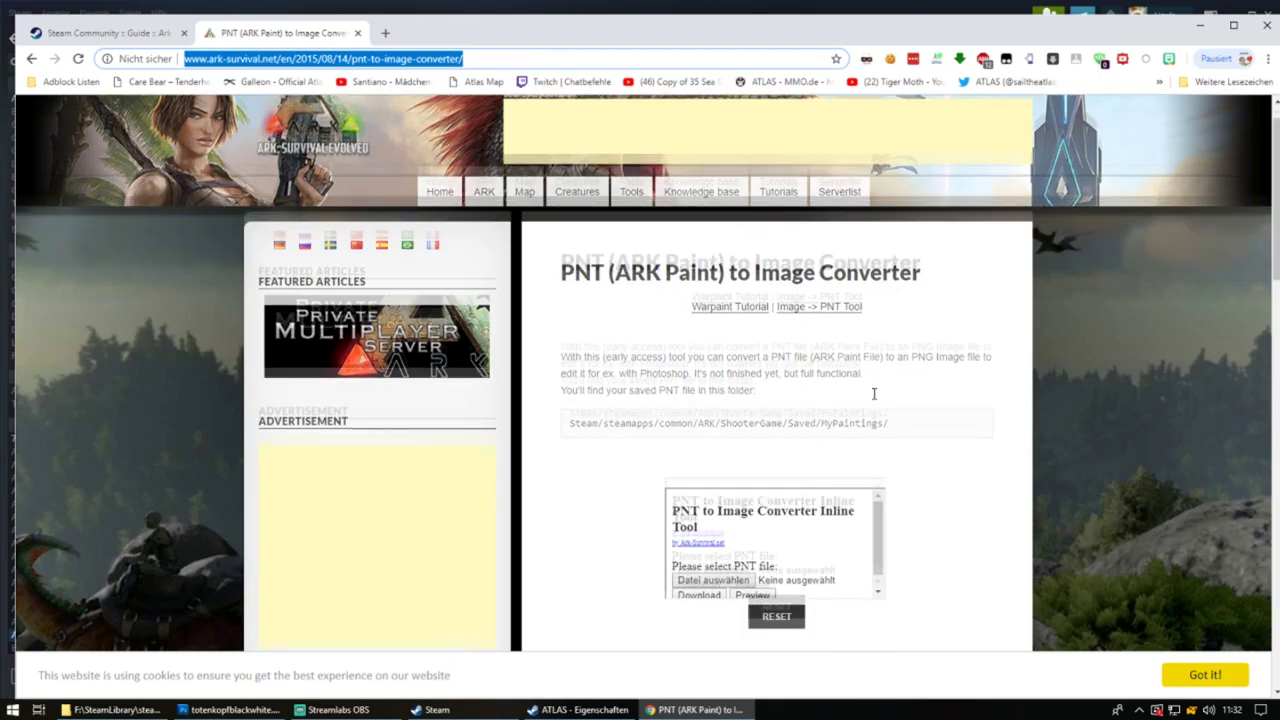
scroll(873, 392, down, 1)
click(706, 479)
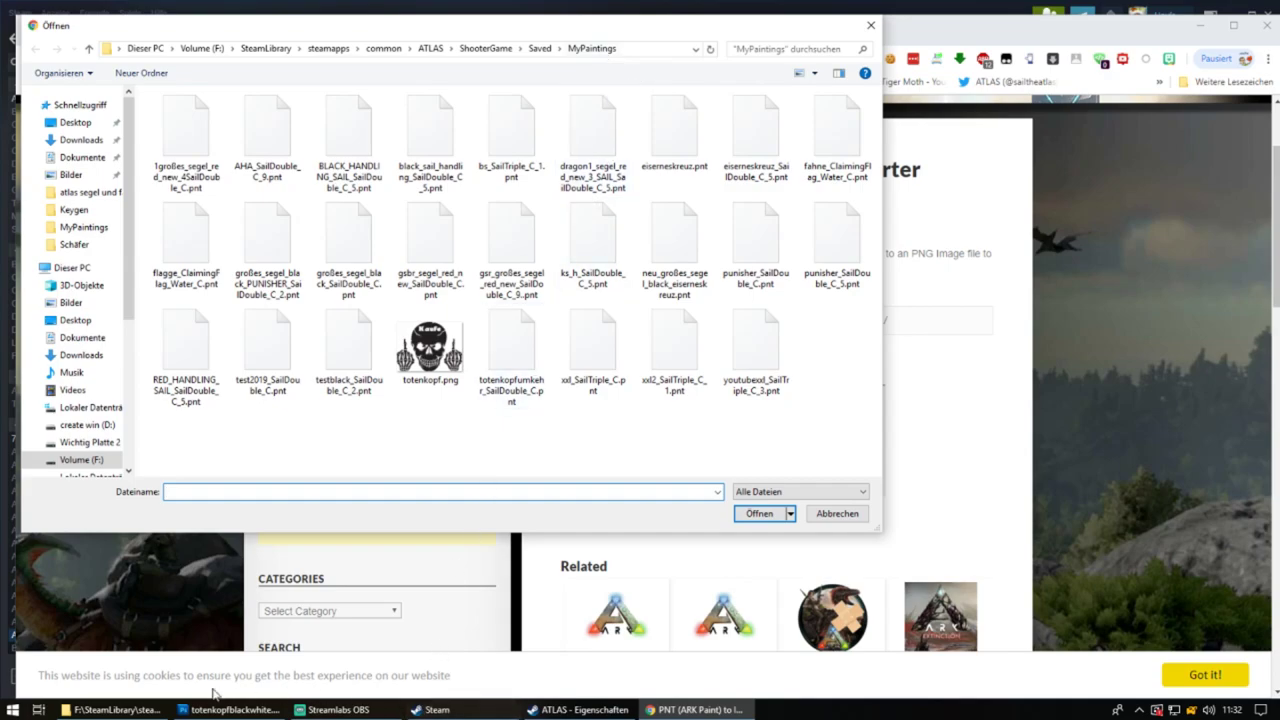
- Show the full path of the MyPaintings folder in the Explorer window beside the file chooser and compare both locations
click(115, 709)
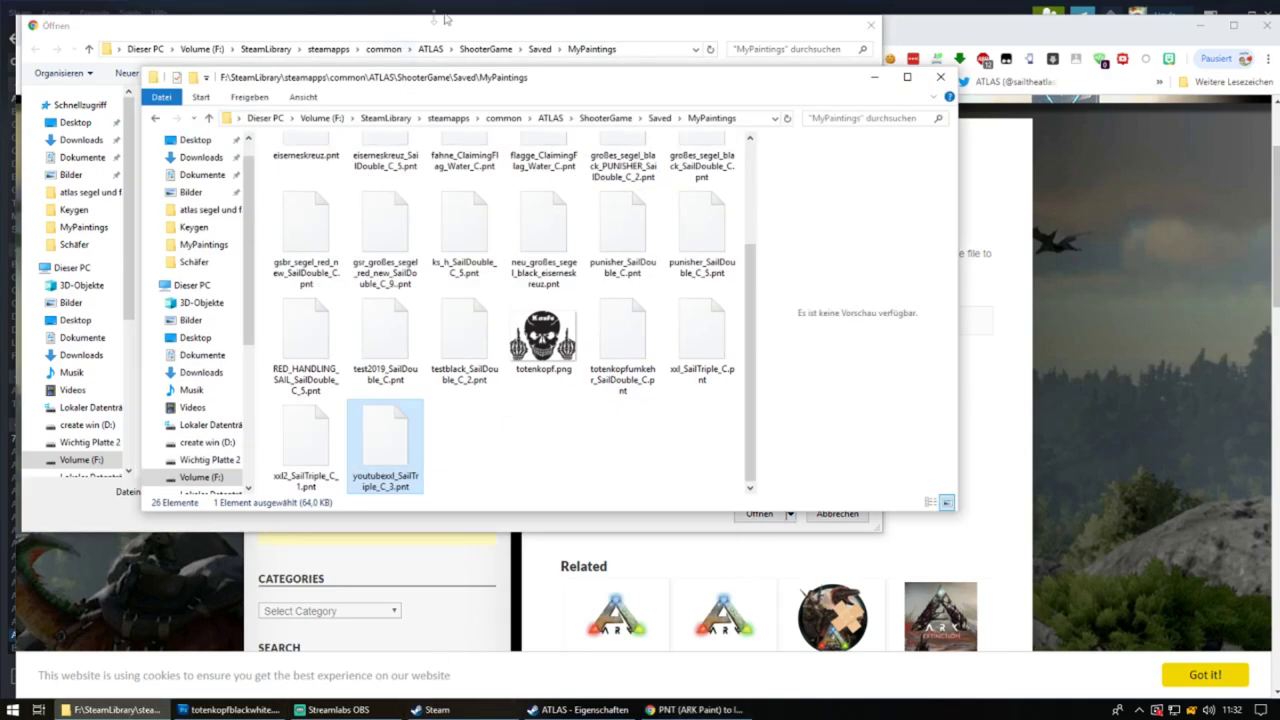
drag(418, 77, 727, 77)
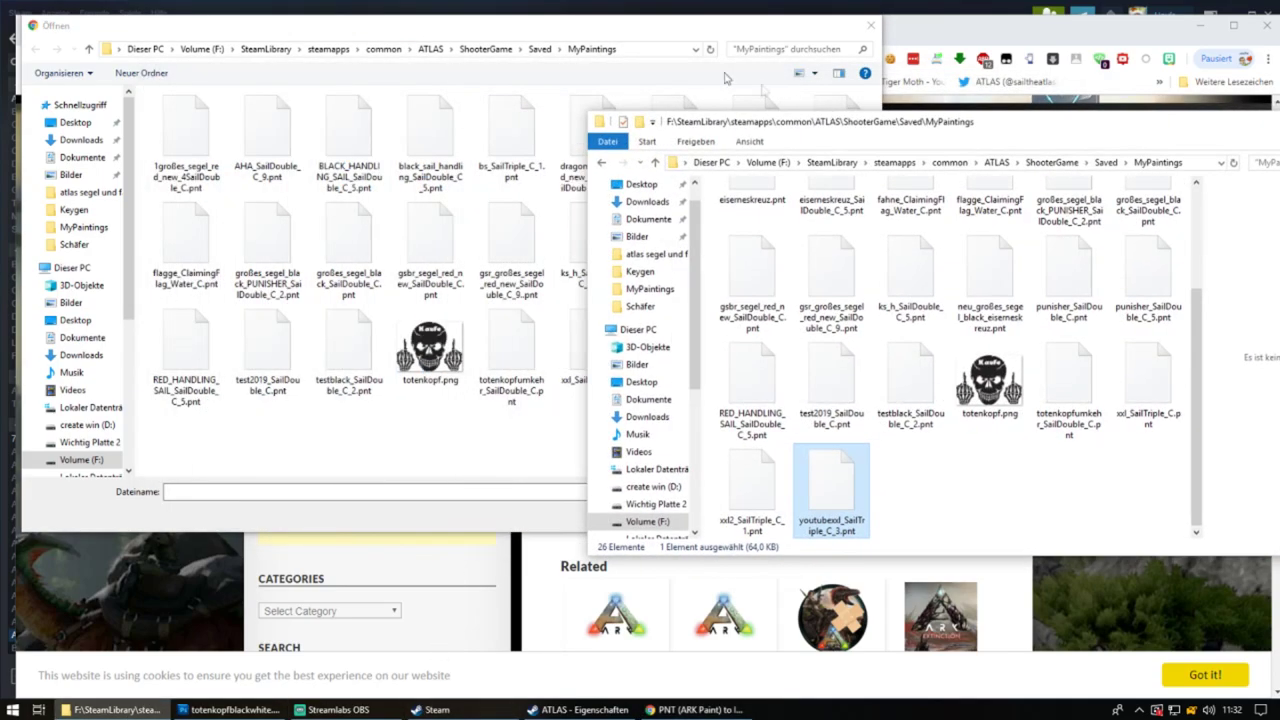
click(715, 163)
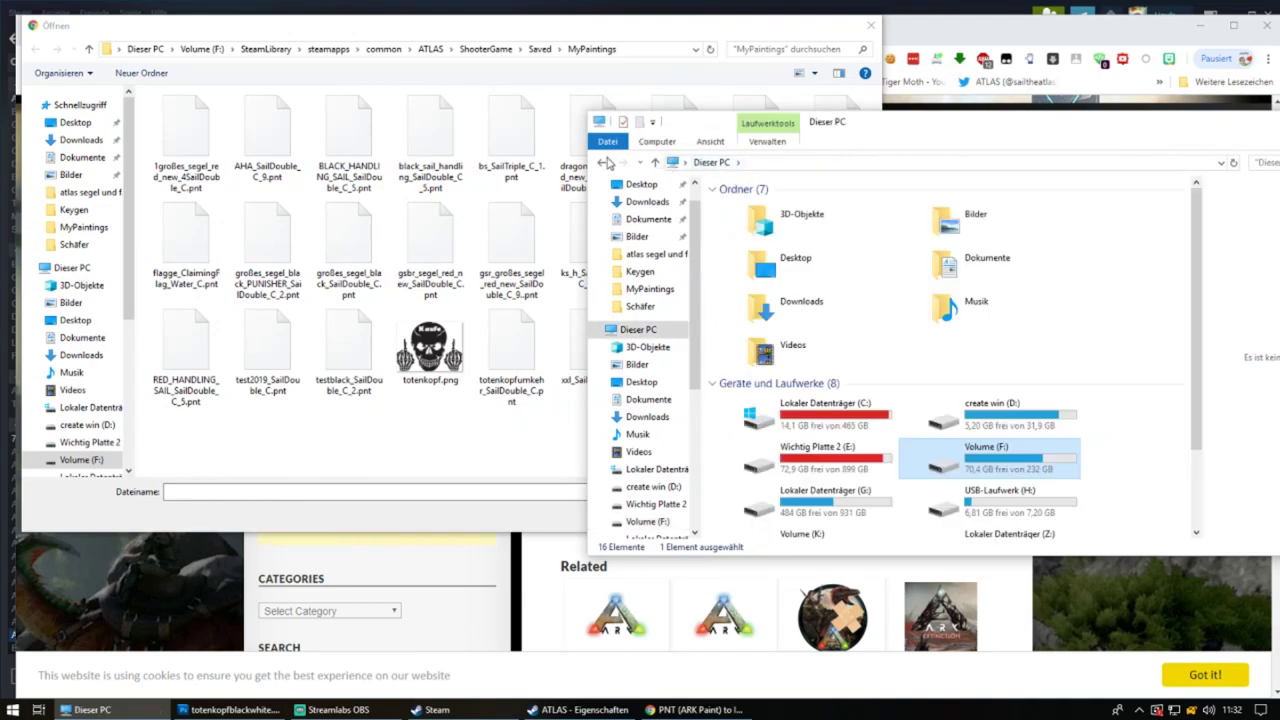
click(602, 163)
click(1200, 162)
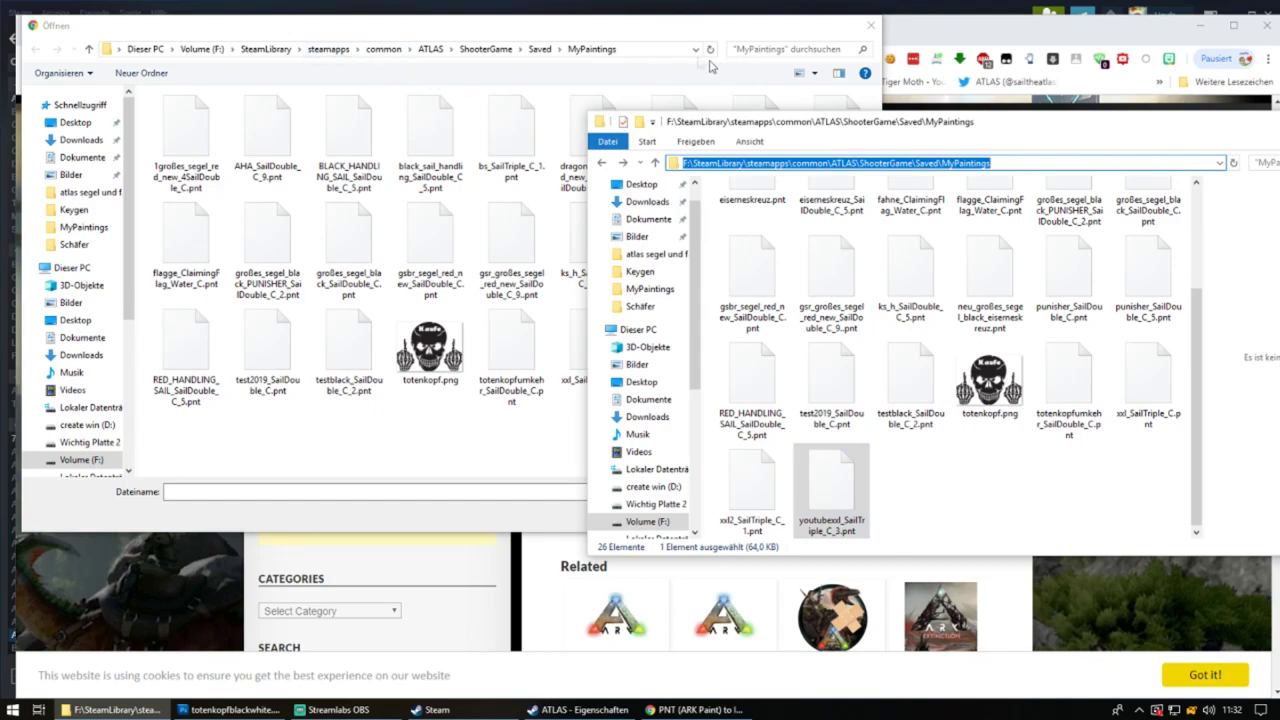
click(495, 445)
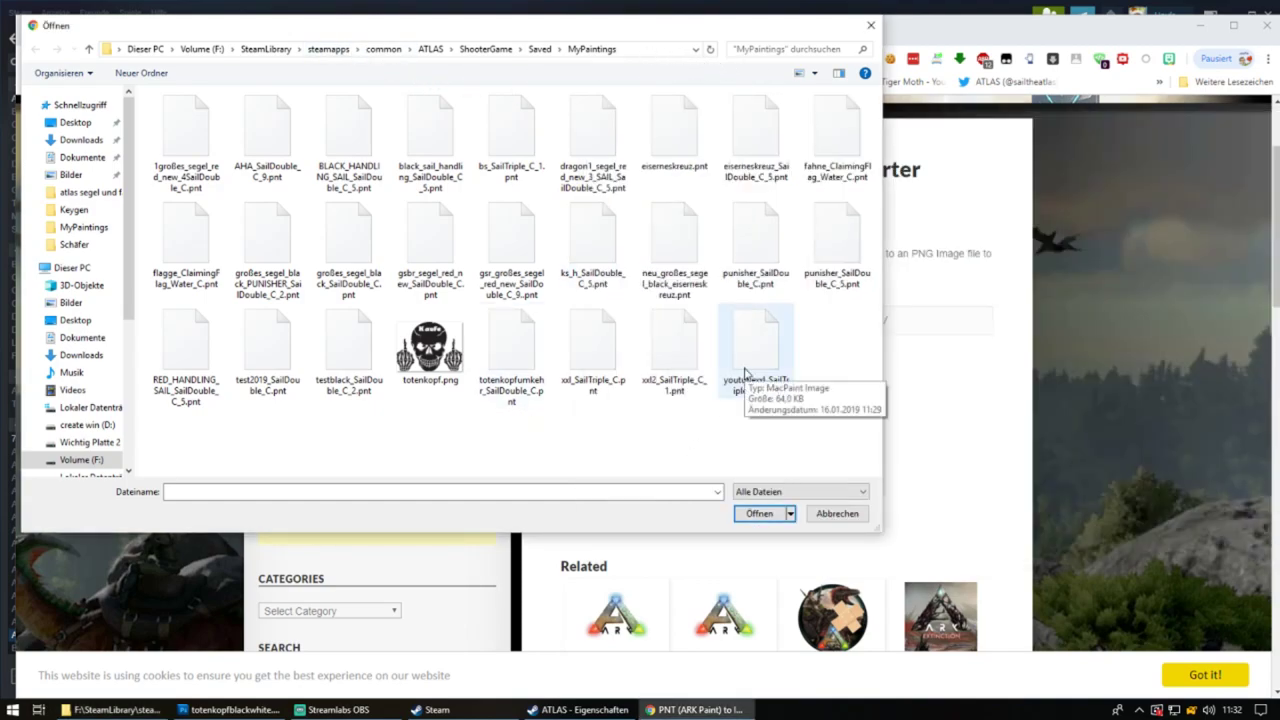
- Load youtubexxl_SailTriple_C_3.pnt into the converter and download the converted image
click(761, 400)
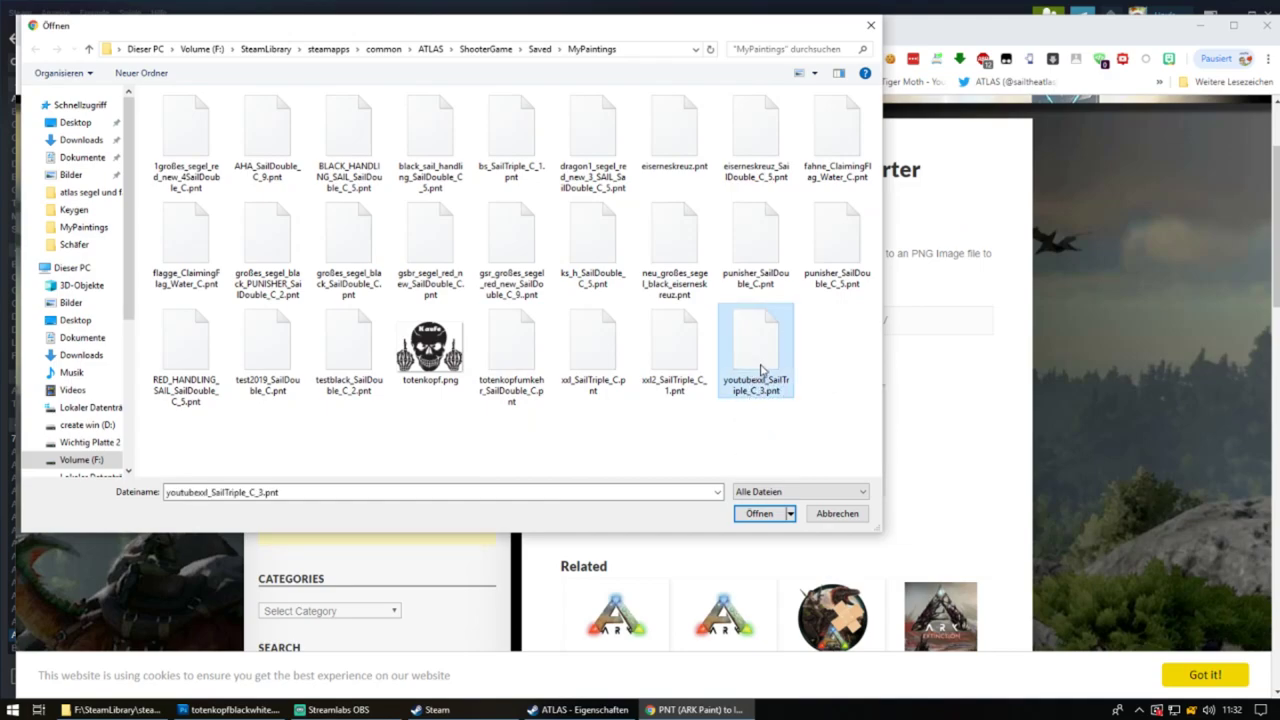
click(756, 515)
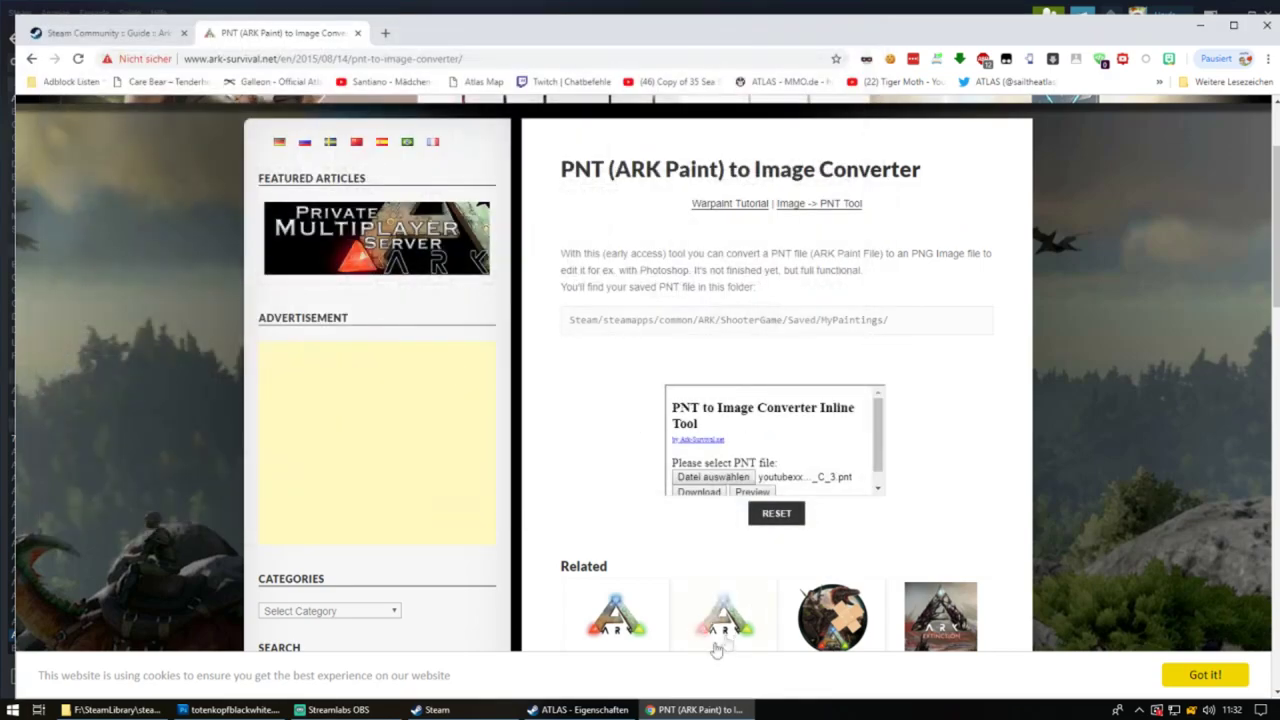
click(697, 494)
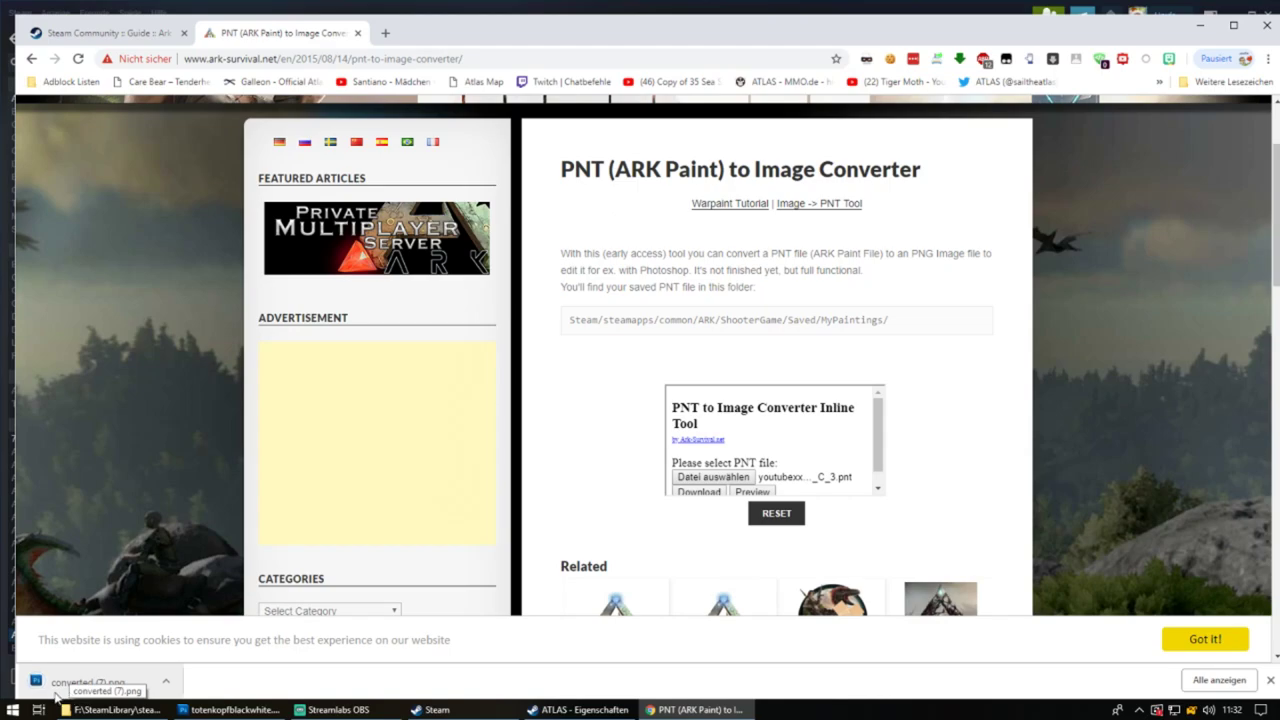
- Show the downloaded converted (7).png in its folder and open it in Paint
click(168, 684)
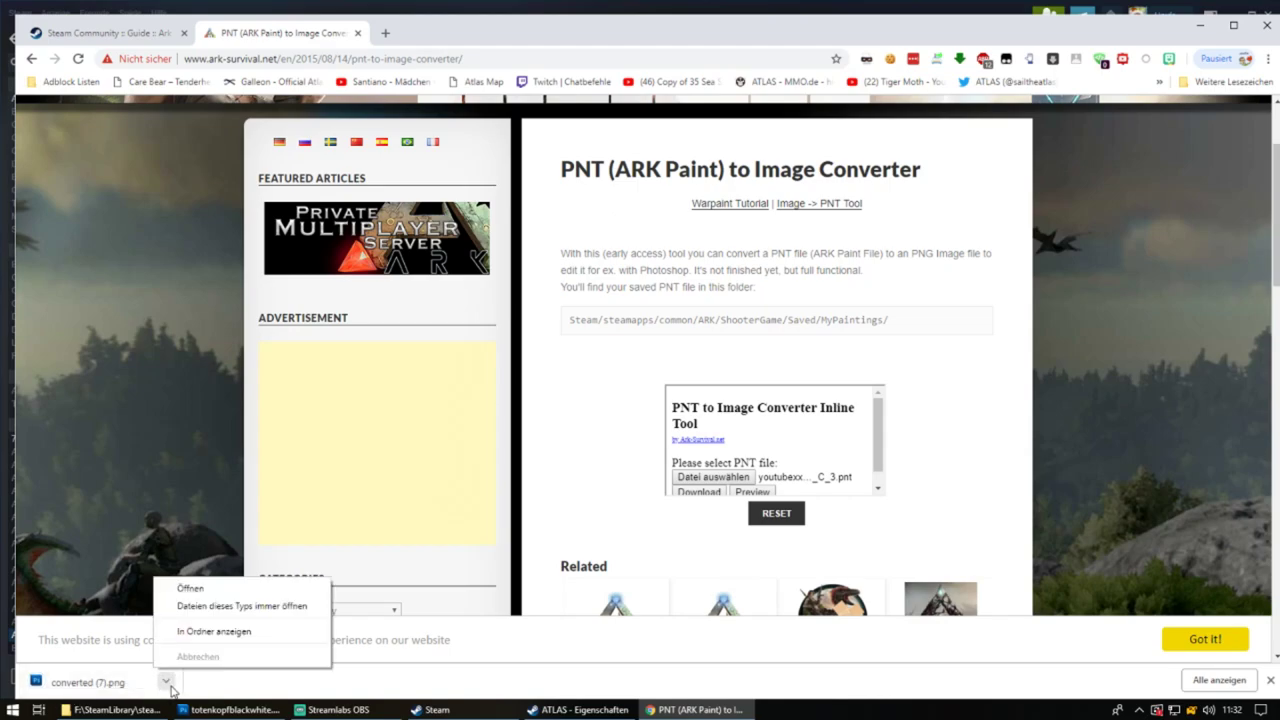
click(204, 633)
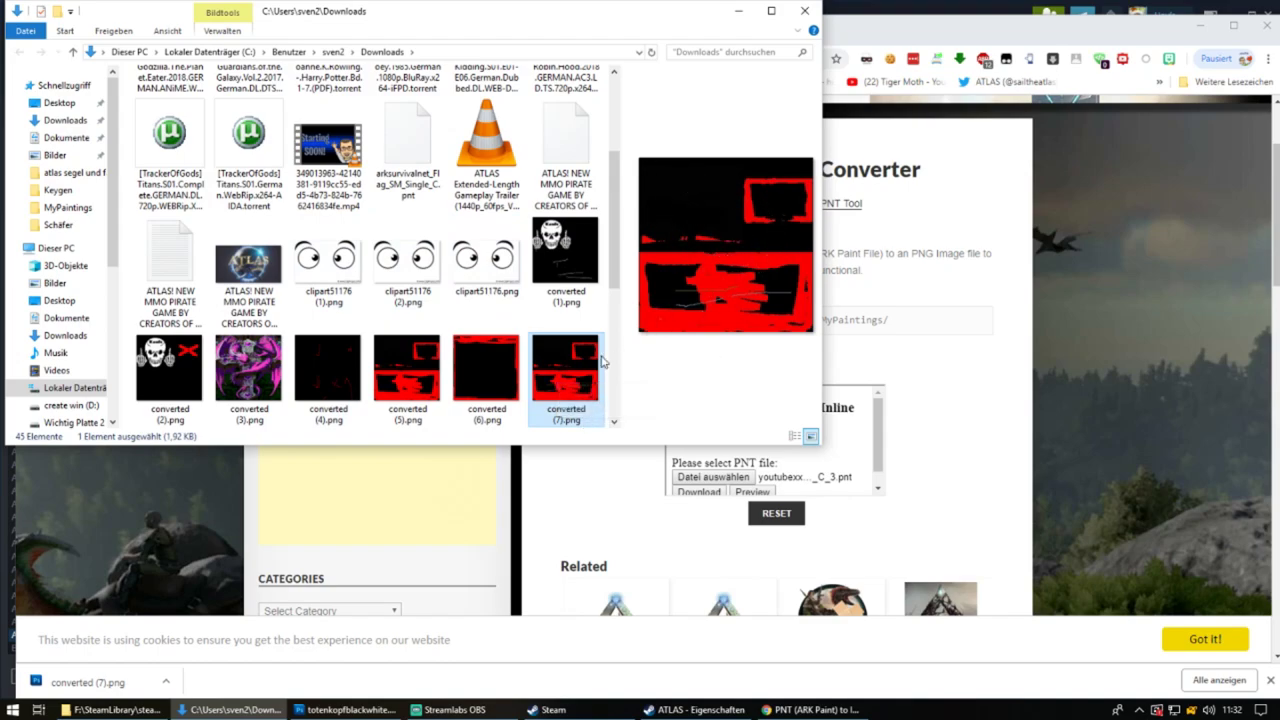
right_click(567, 397)
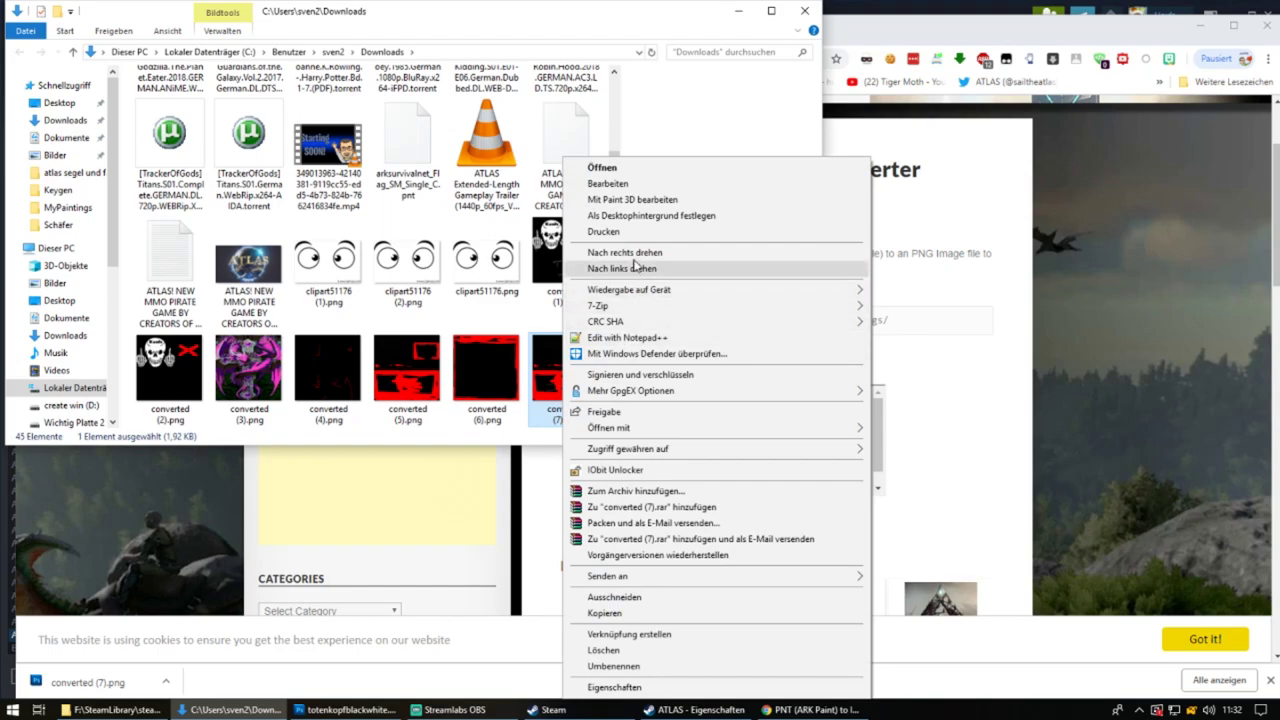
mouse_move(713, 436)
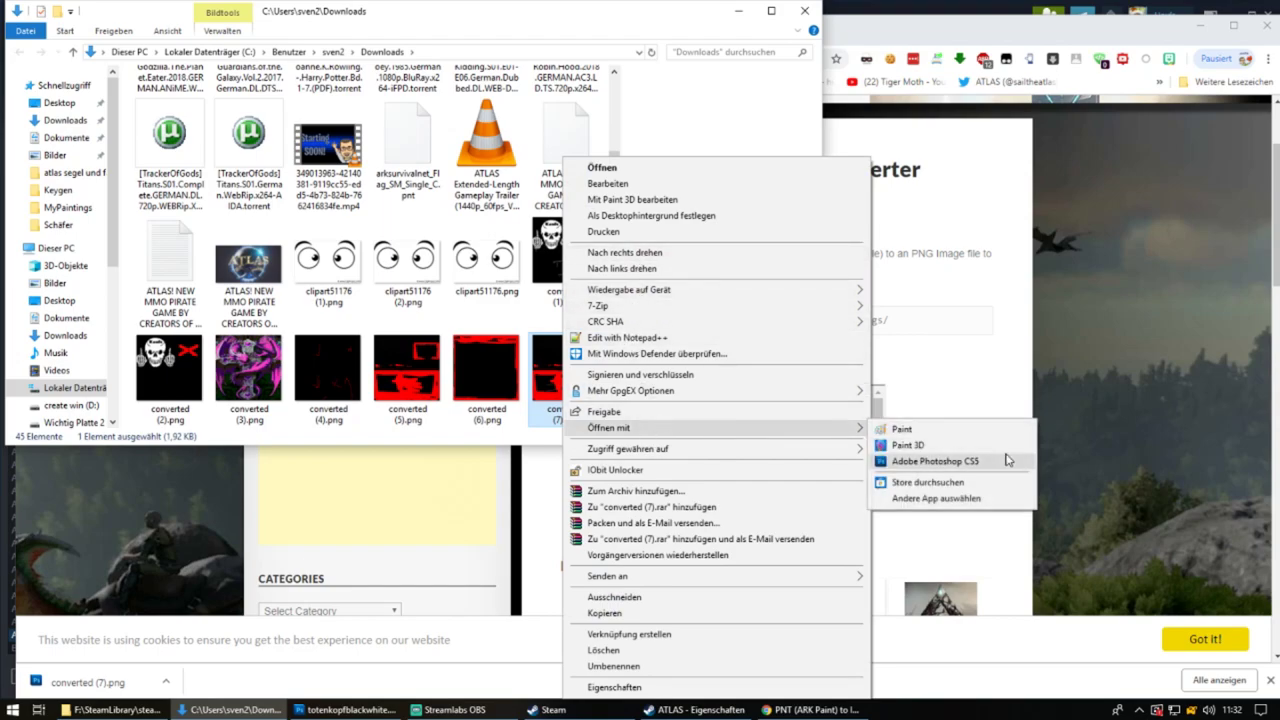
click(901, 429)
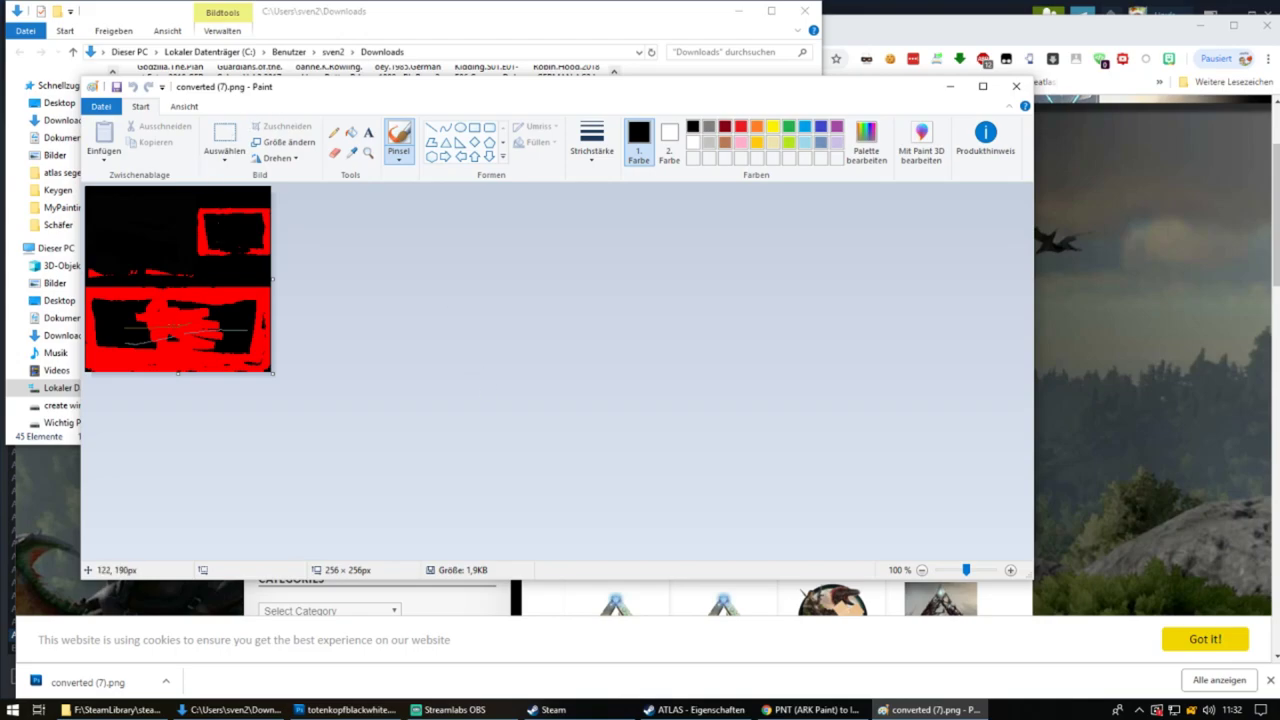
- Select the small red-framed rectangle in the image's upper right, about 97 × 64 px, and delete its contents
click(226, 141)
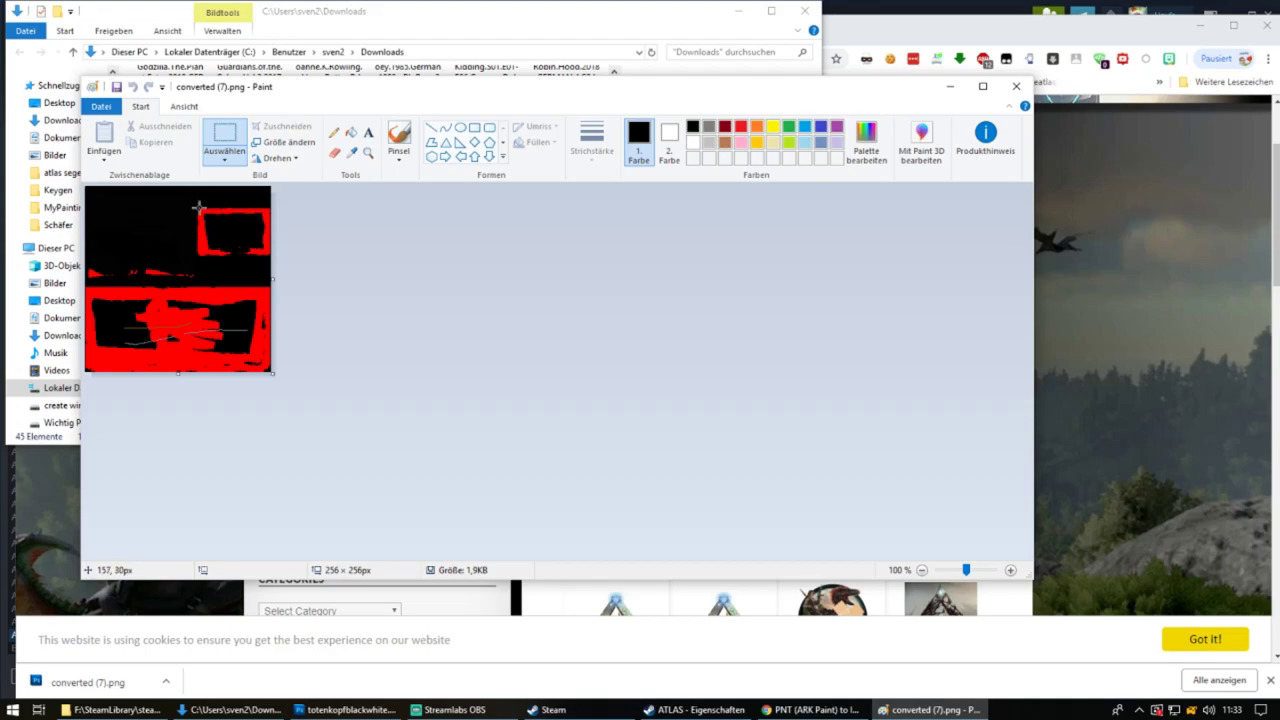
drag(199, 208, 270, 254)
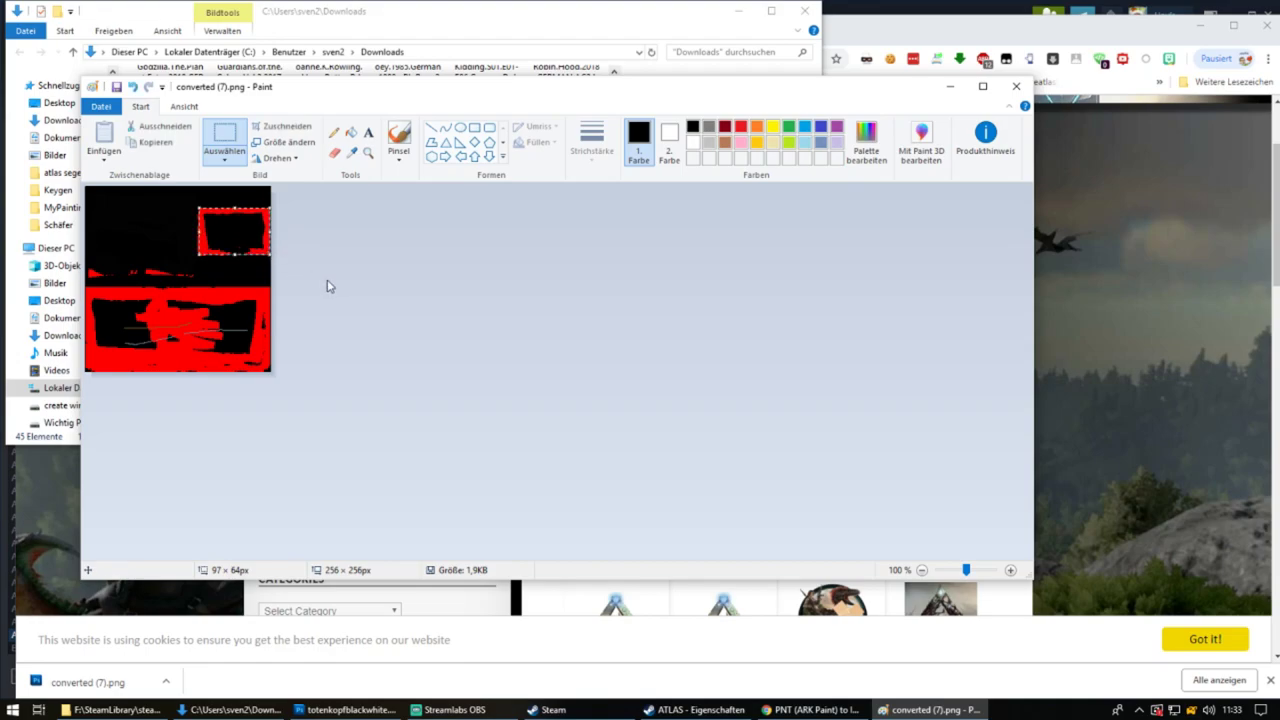
key(Delete)
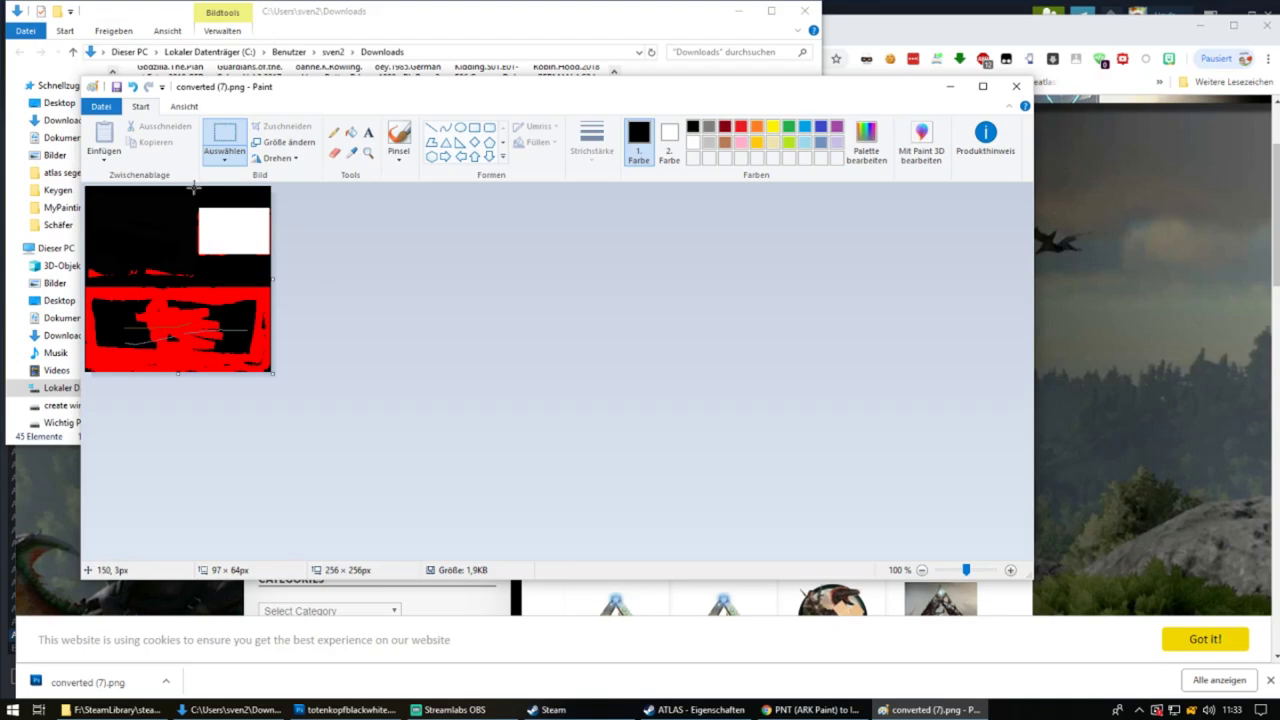
- Select and delete the contents of the upper-left area, about 149 × 124 px, and the red-painted lower area, about 256 × 118 px
drag(194, 186, 84, 275)
drag(84, 275, 84, 276)
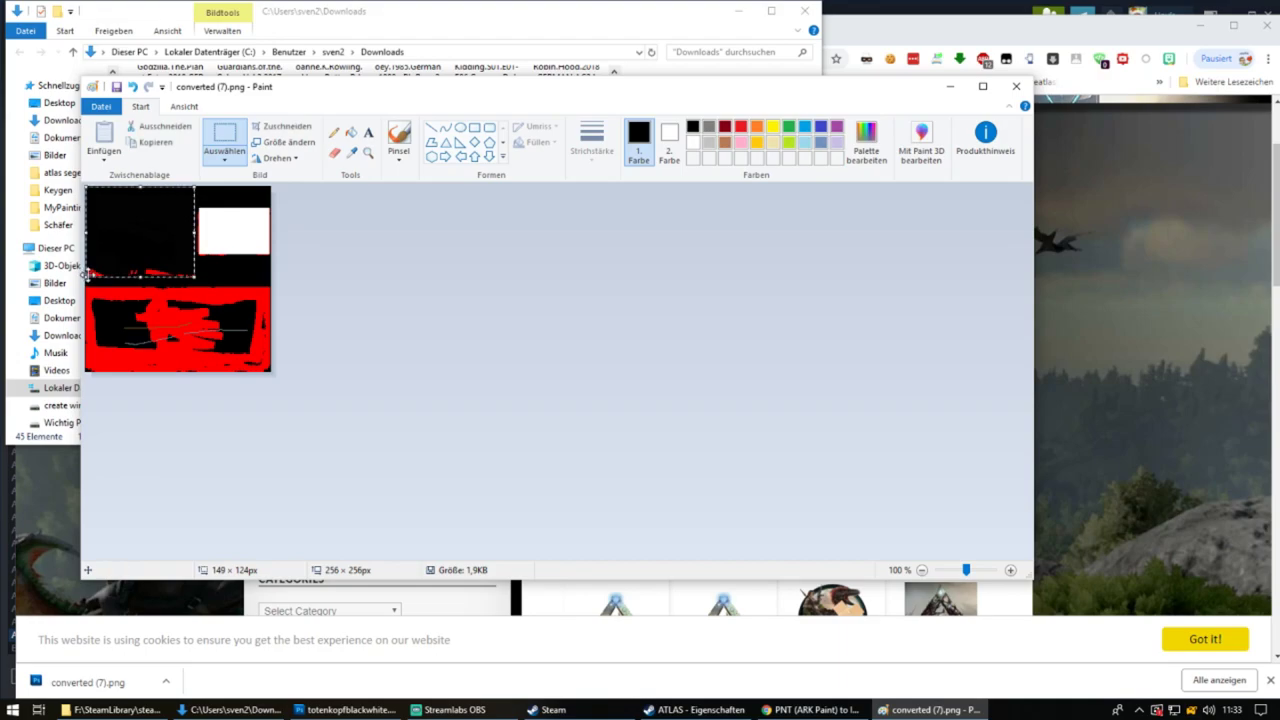
key(Delete)
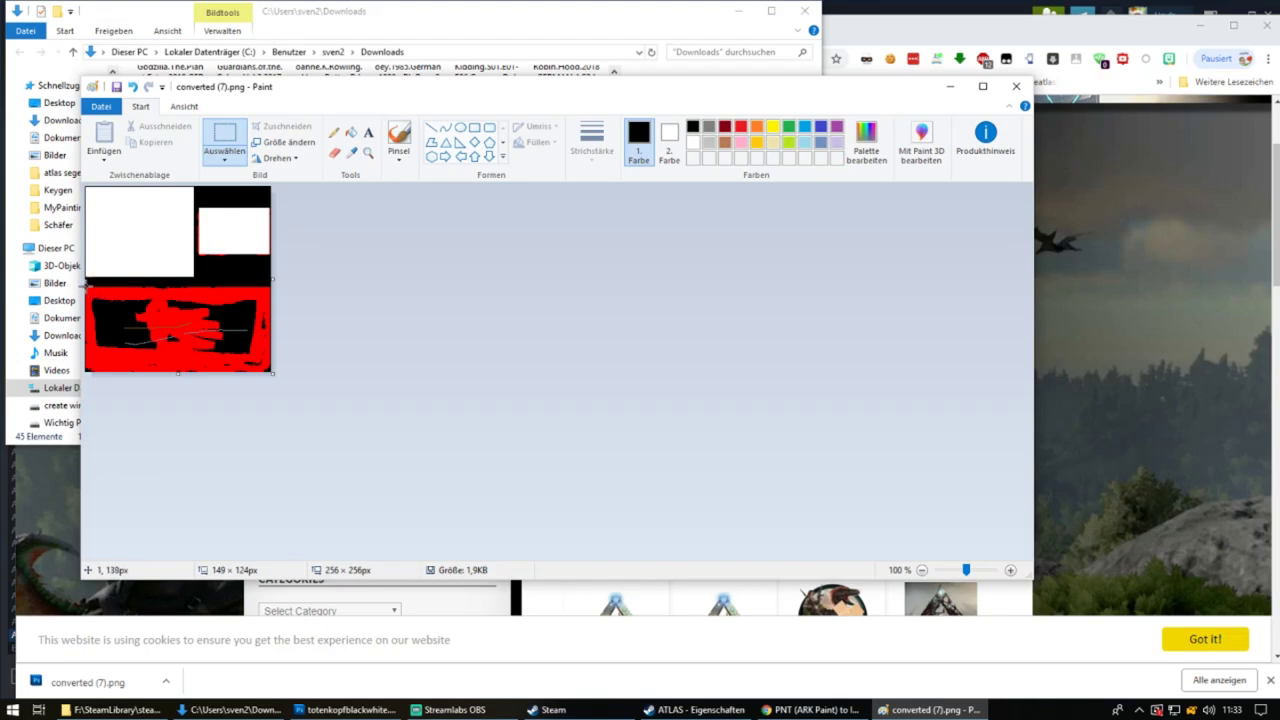
mouse_move(85, 287)
mouse_down()
mouse_move(130, 332)
mouse_move(275, 376)
mouse_up()
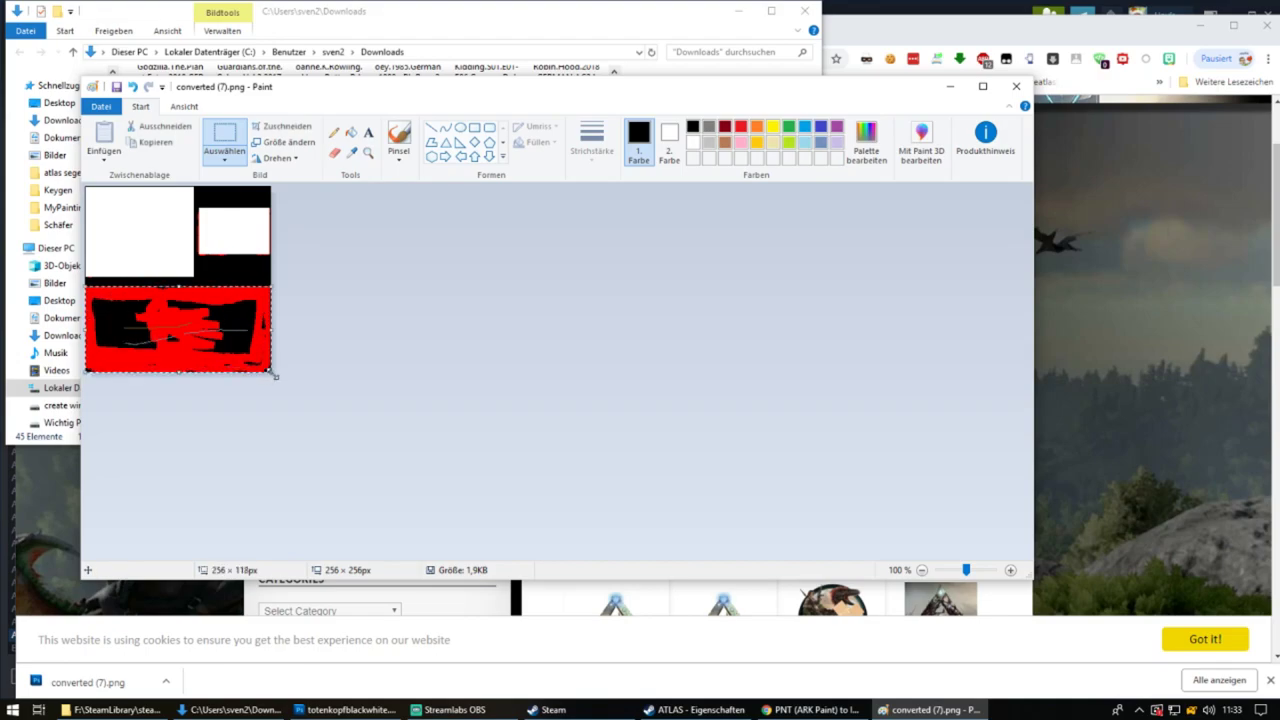
key(Delete)
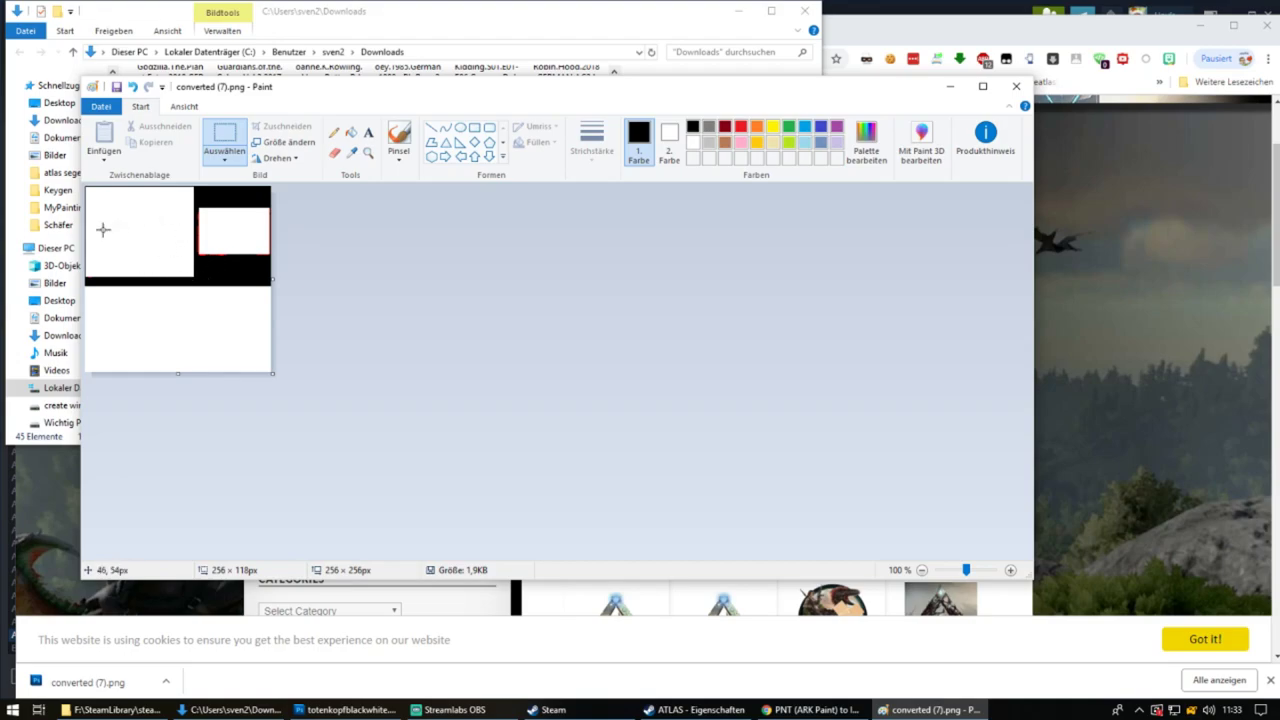
- Switch to Chrome and run a Google image search for "totenkopf" in a new tab
click(1153, 476)
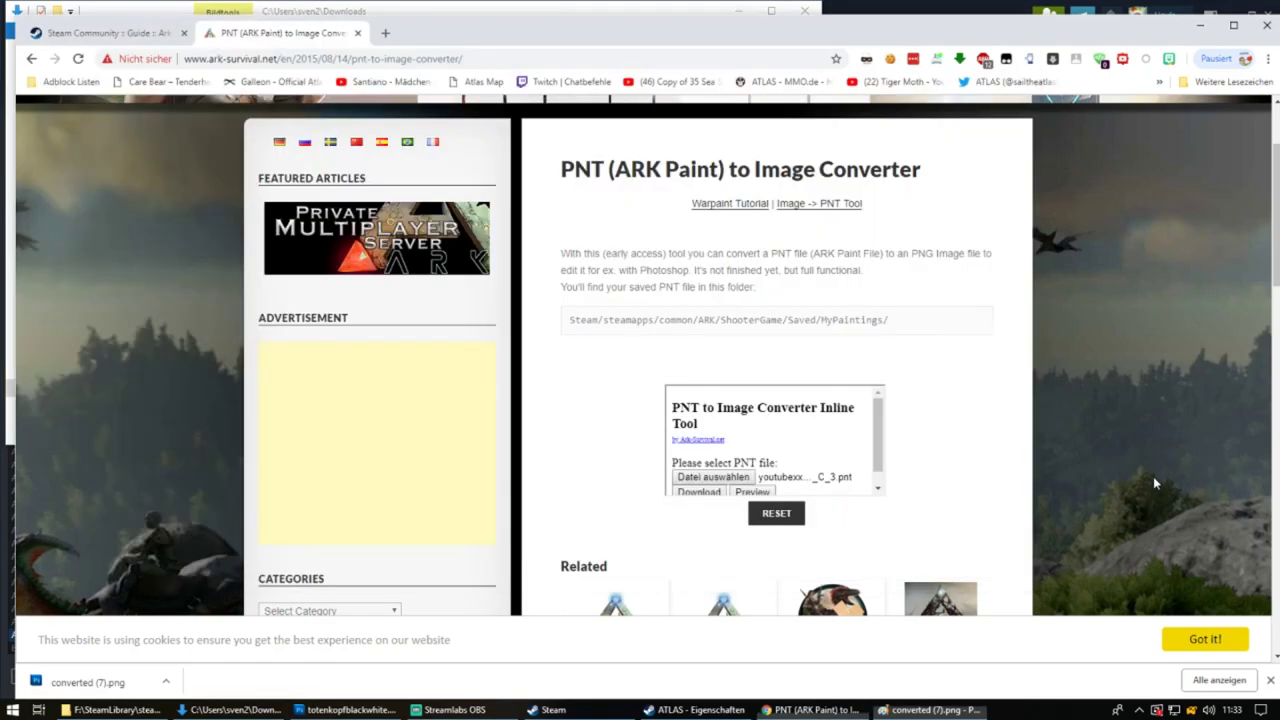
click(388, 34)
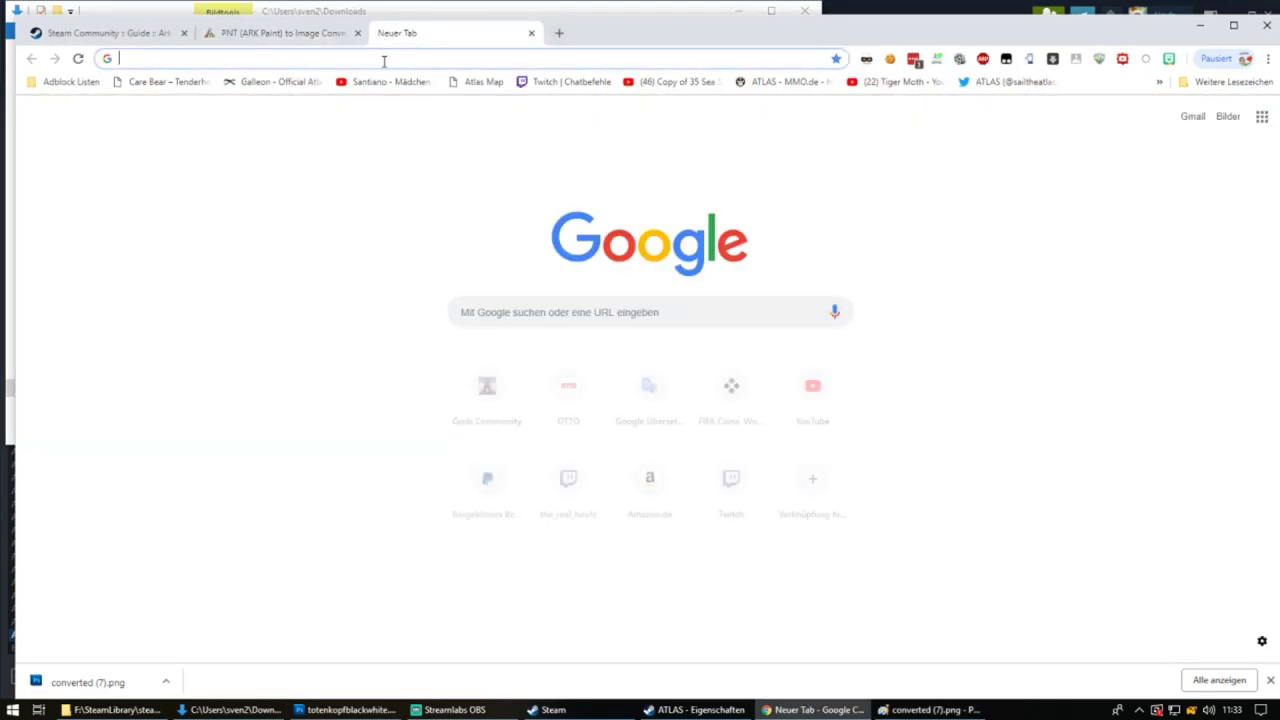
click(487, 321)
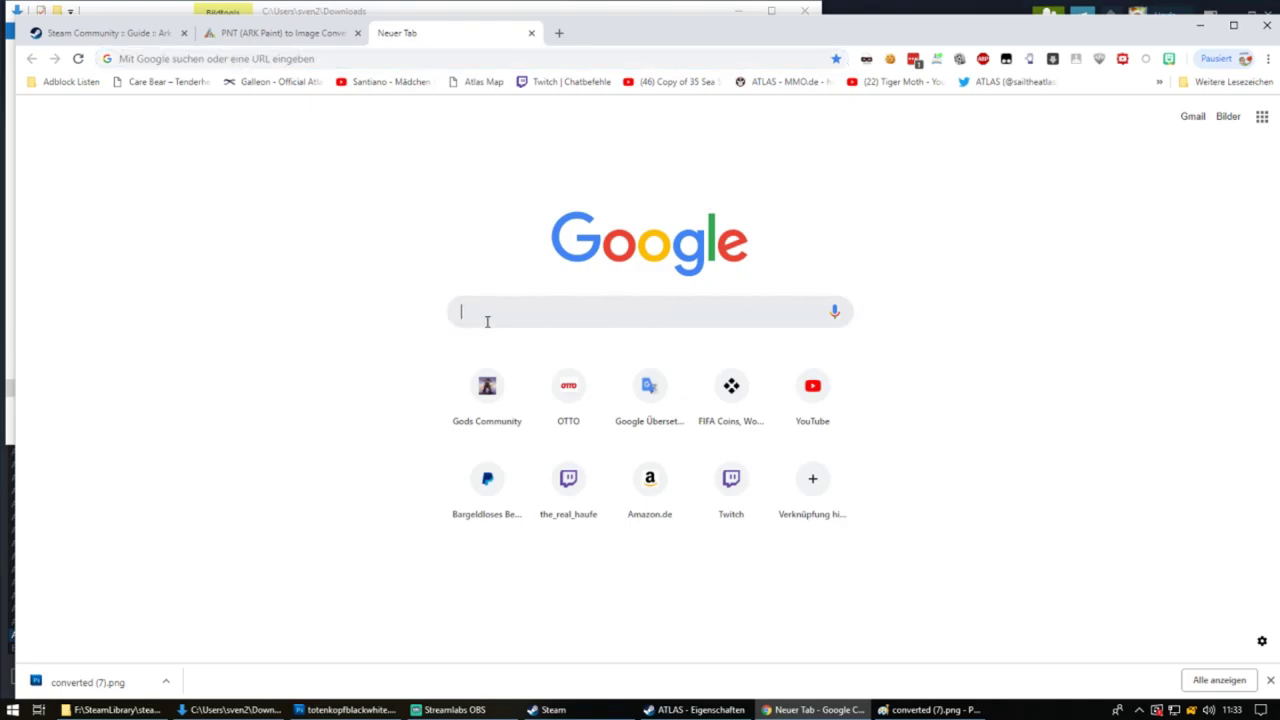
text(toten)
text(kopf)
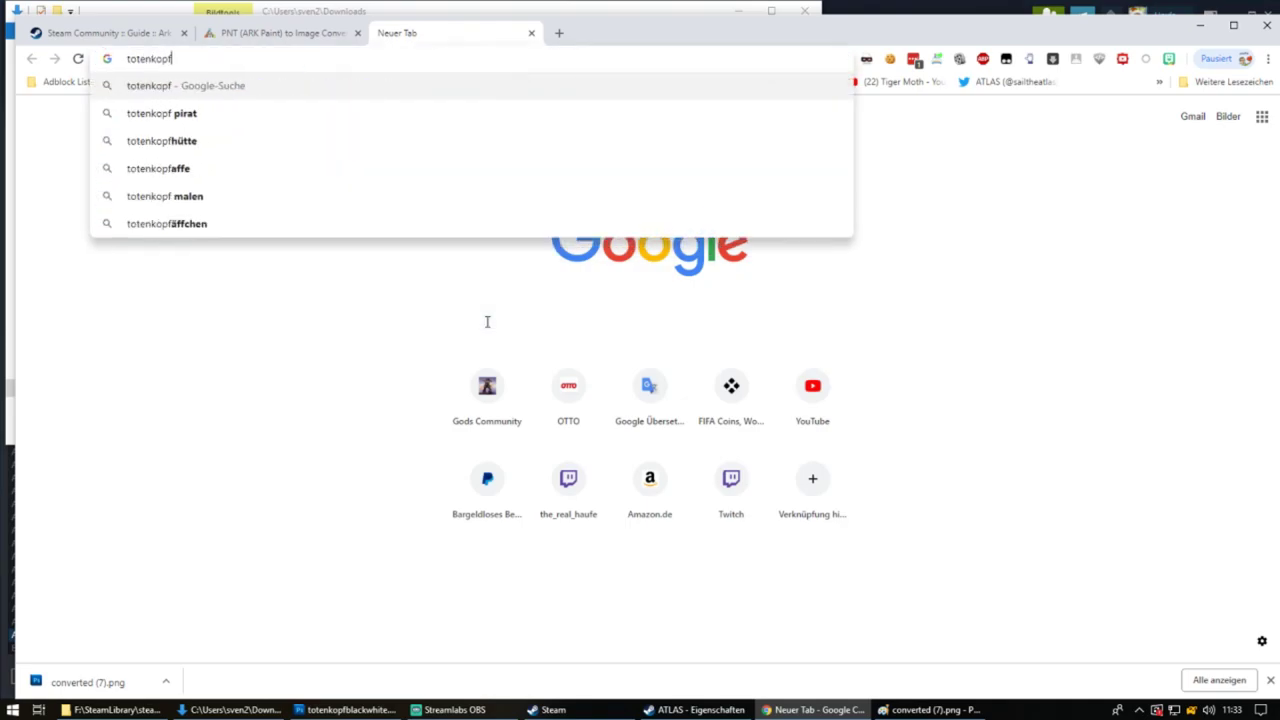
key(Return)
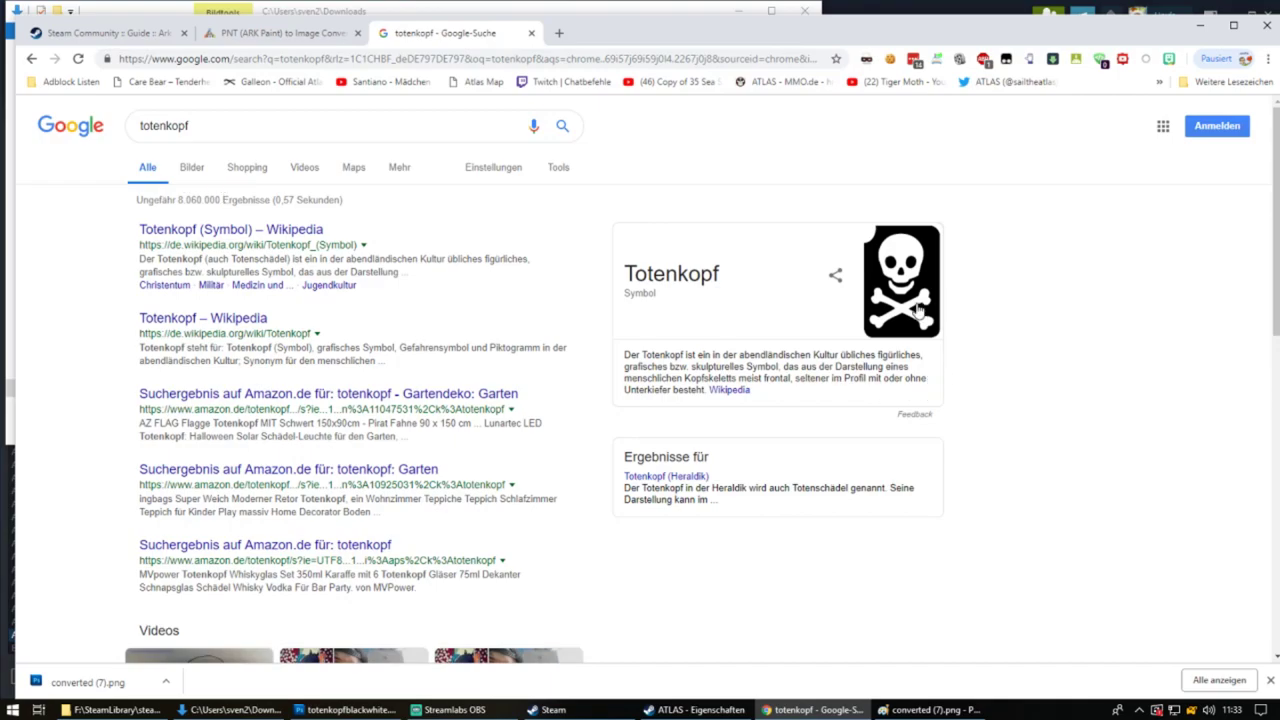
click(191, 167)
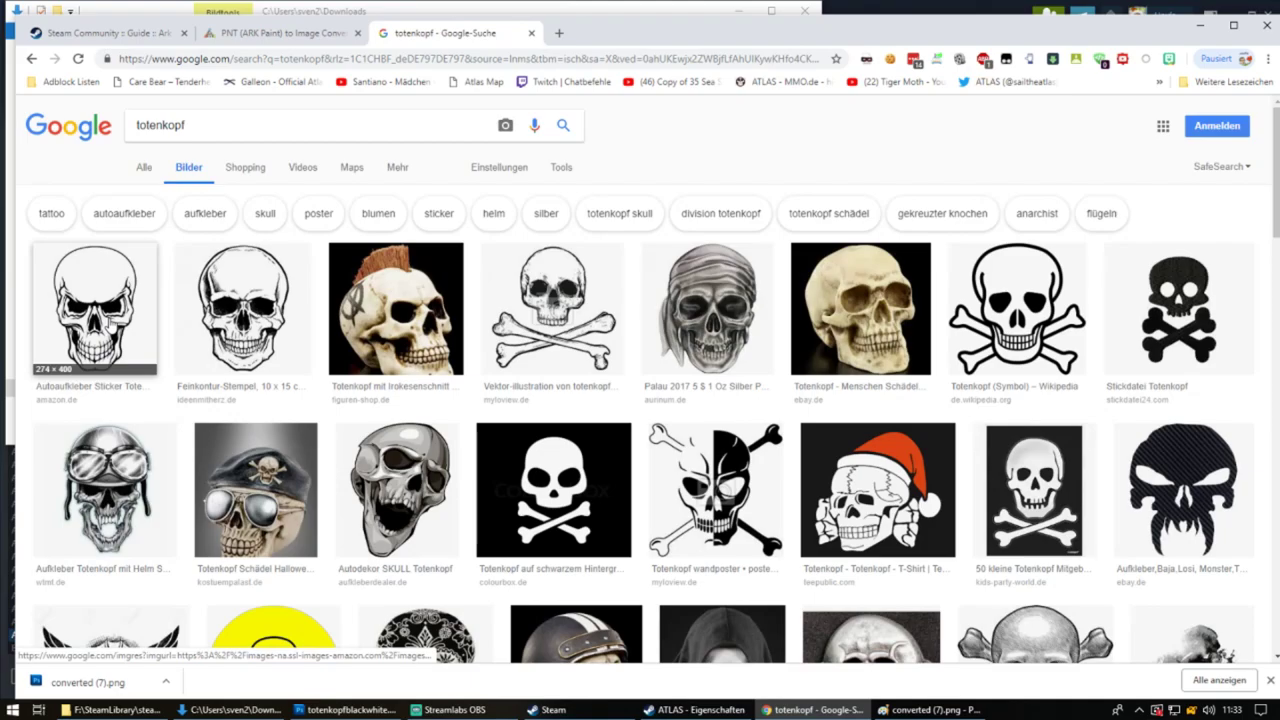
- Open the first skull sticker result and save its image to the Desktop as 41XjRsRSW9L.jpg
click(100, 320)
right_click(383, 430)
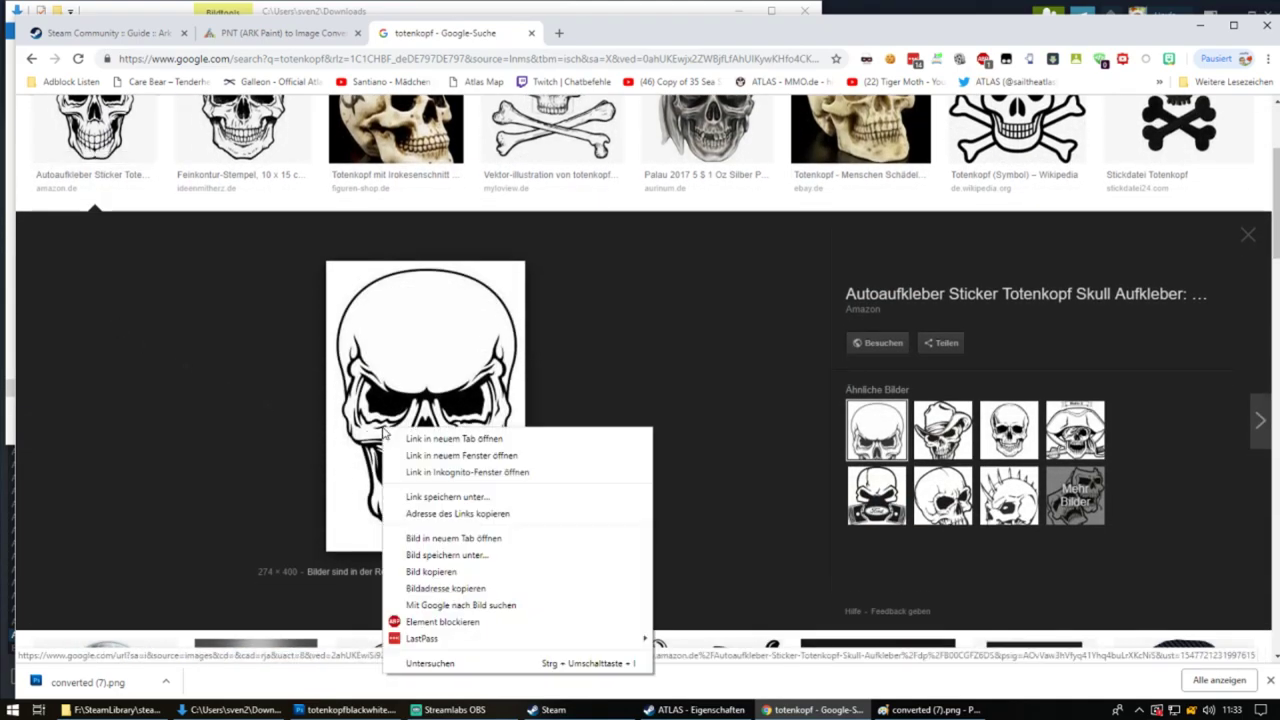
click(457, 556)
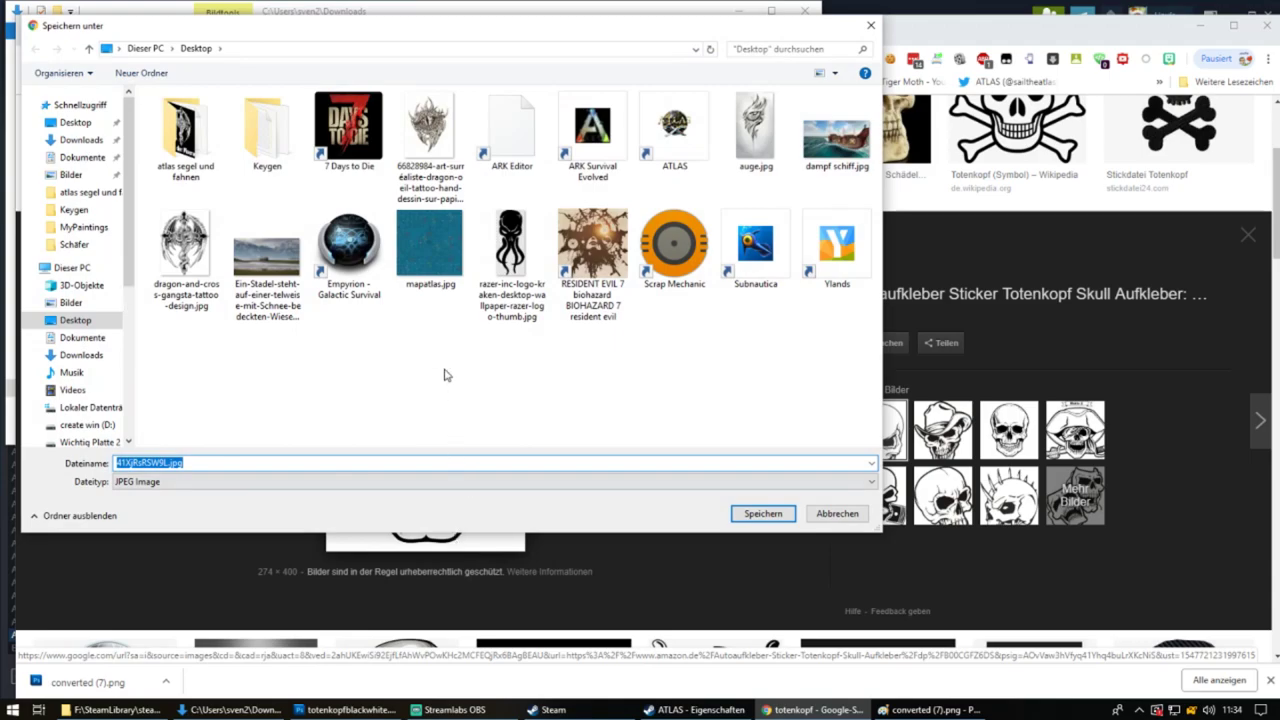
click(762, 514)
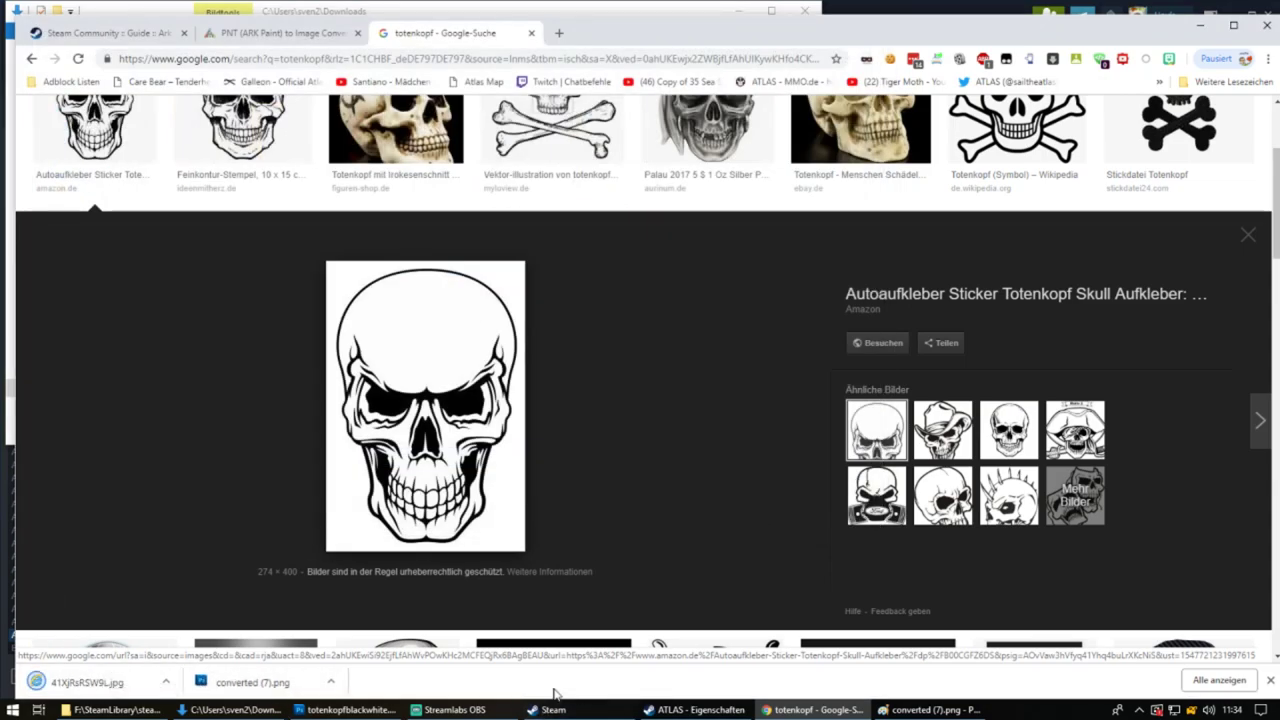
mouse_move(812, 710)
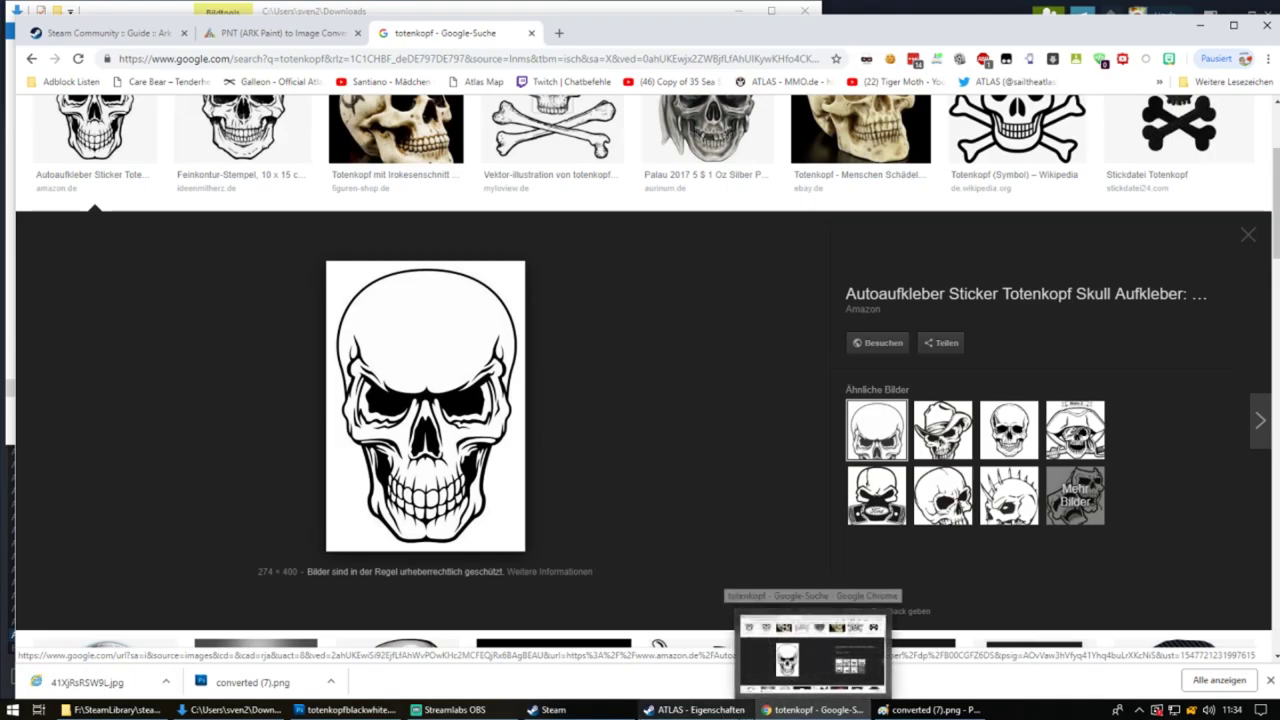
mouse_move(110, 710)
mouse_move(90, 684)
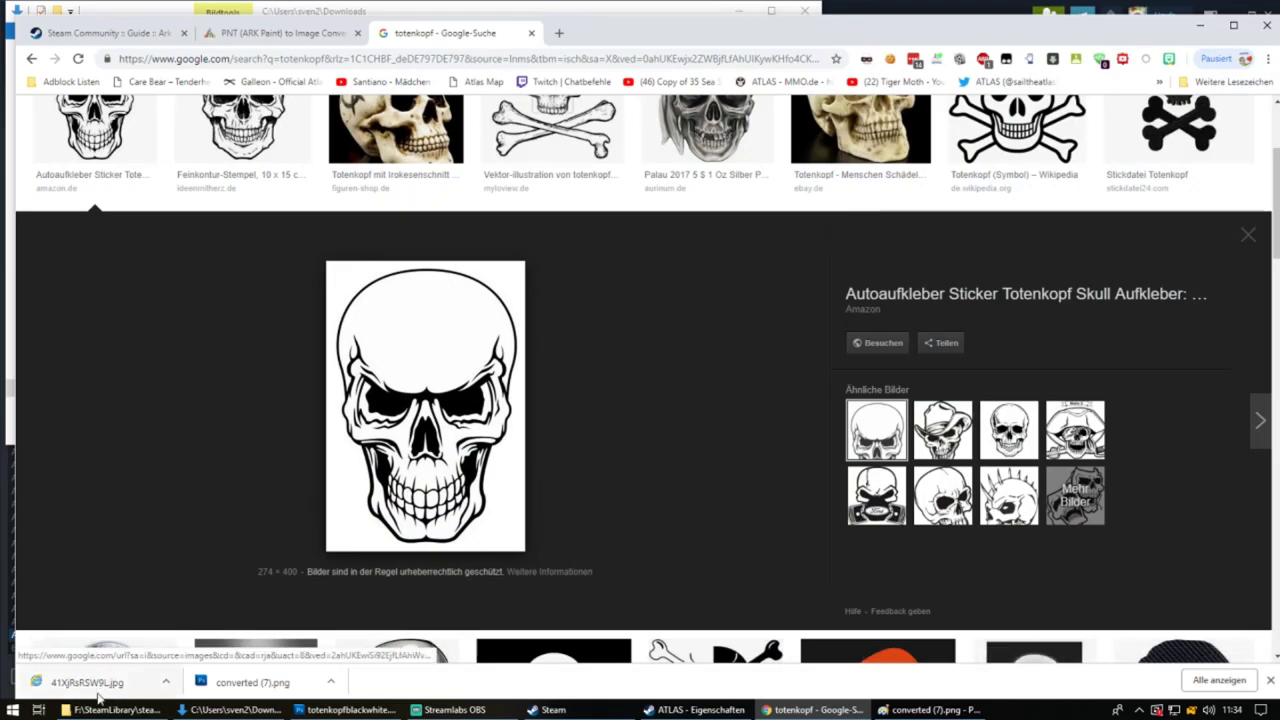
mouse_move(87, 682)
mouse_down()
mouse_move(838, 665)
mouse_move(925, 710)
mouse_move(362, 418)
mouse_move(185, 286)
mouse_move(152, 240)
mouse_up()
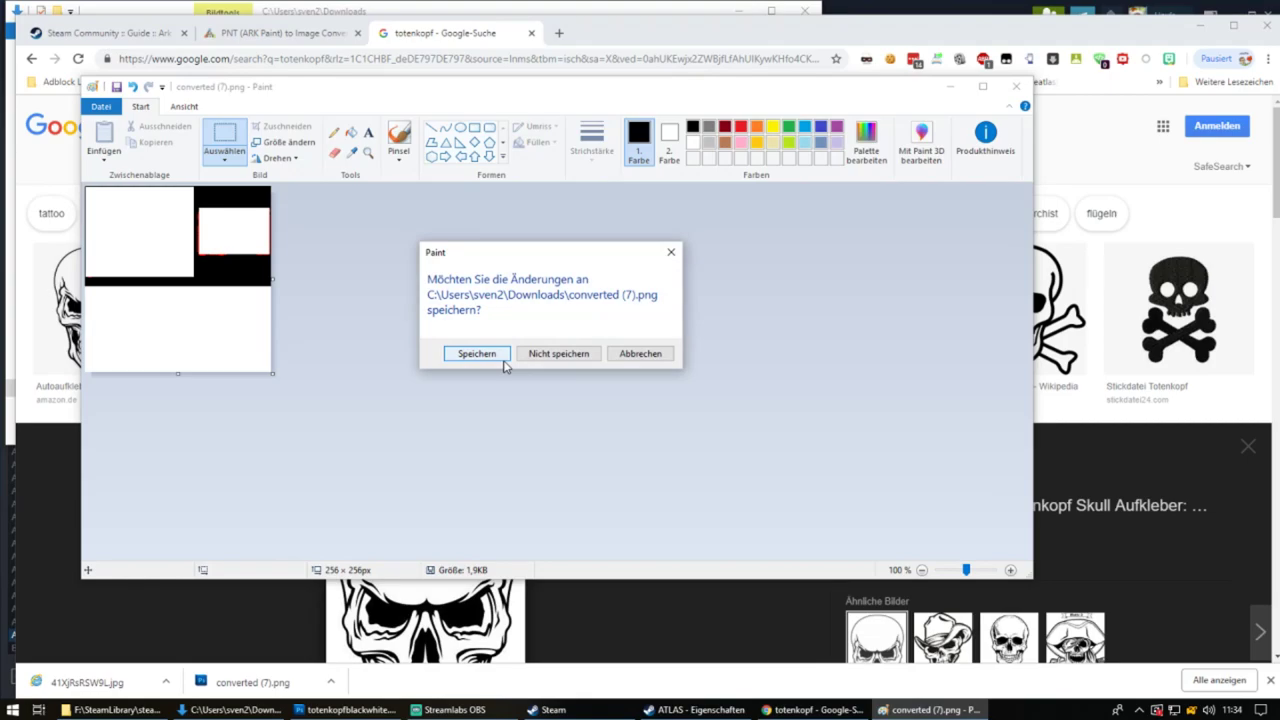
click(640, 354)
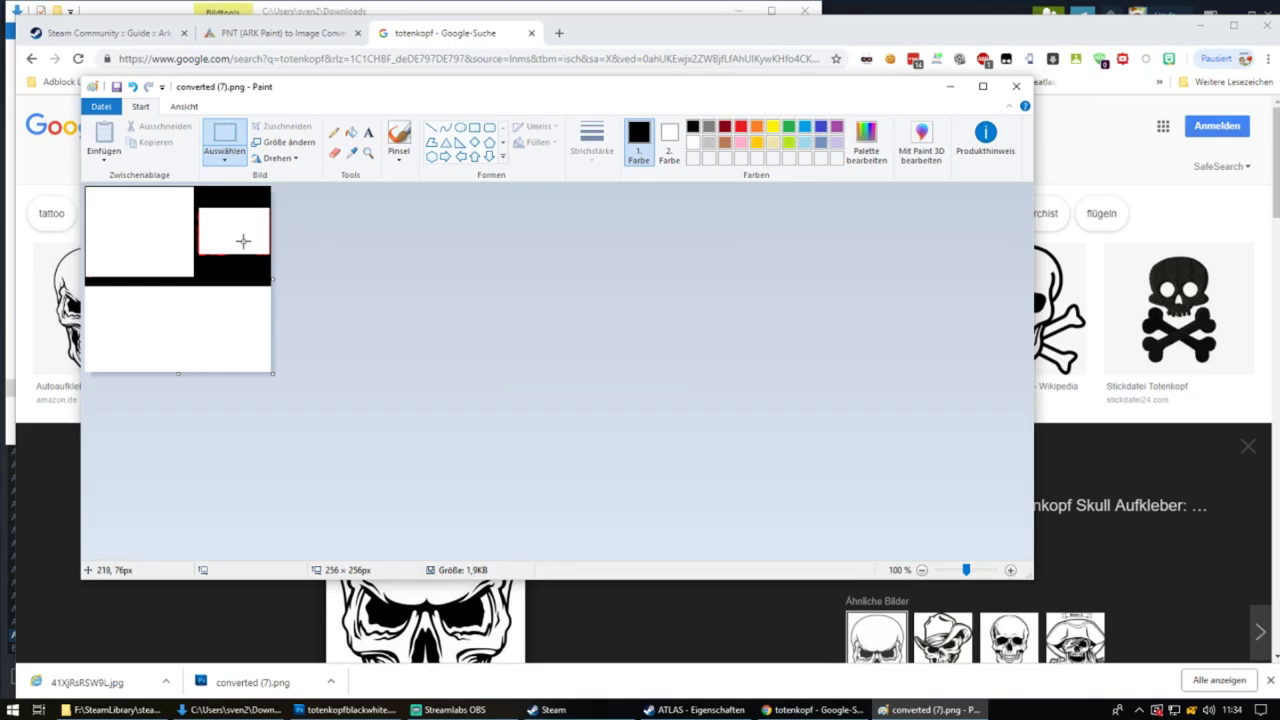
- Copy the downloaded 41XjRsRSW9L.jpg file from its folder and try to paste it into converted (7).png in Paint
scroll(200, 610, down, 3)
click(166, 681)
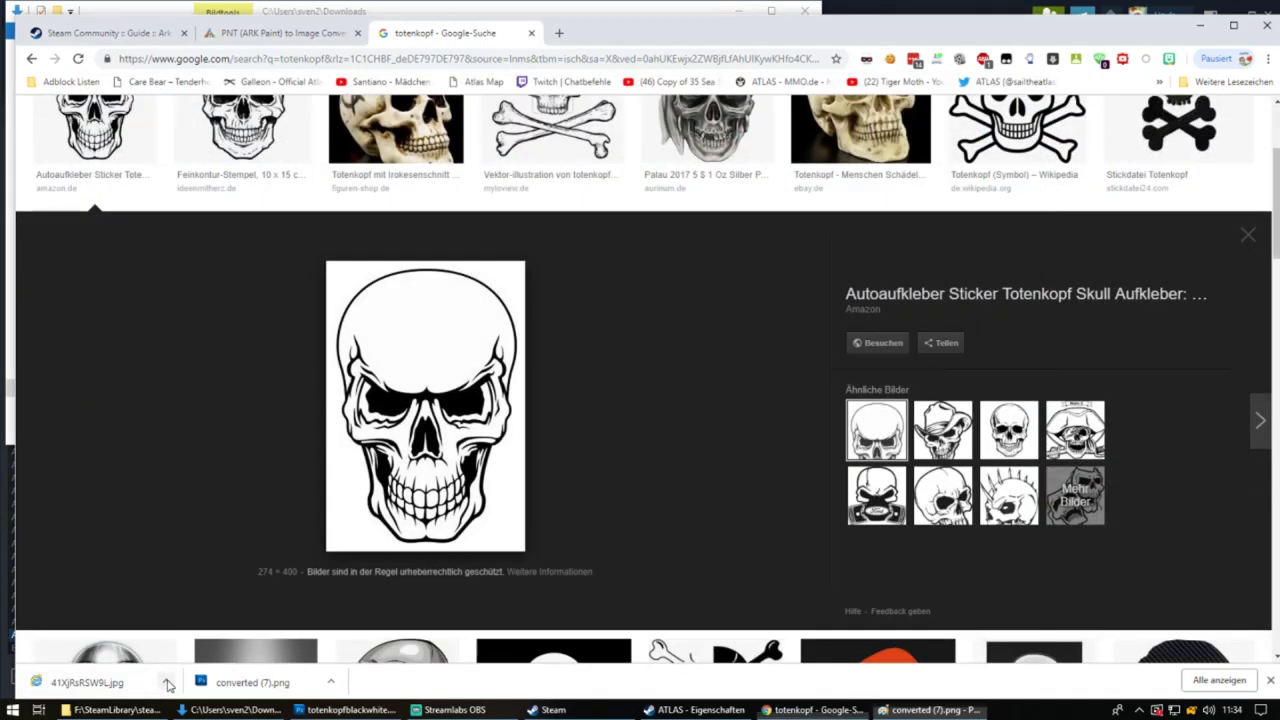
click(205, 629)
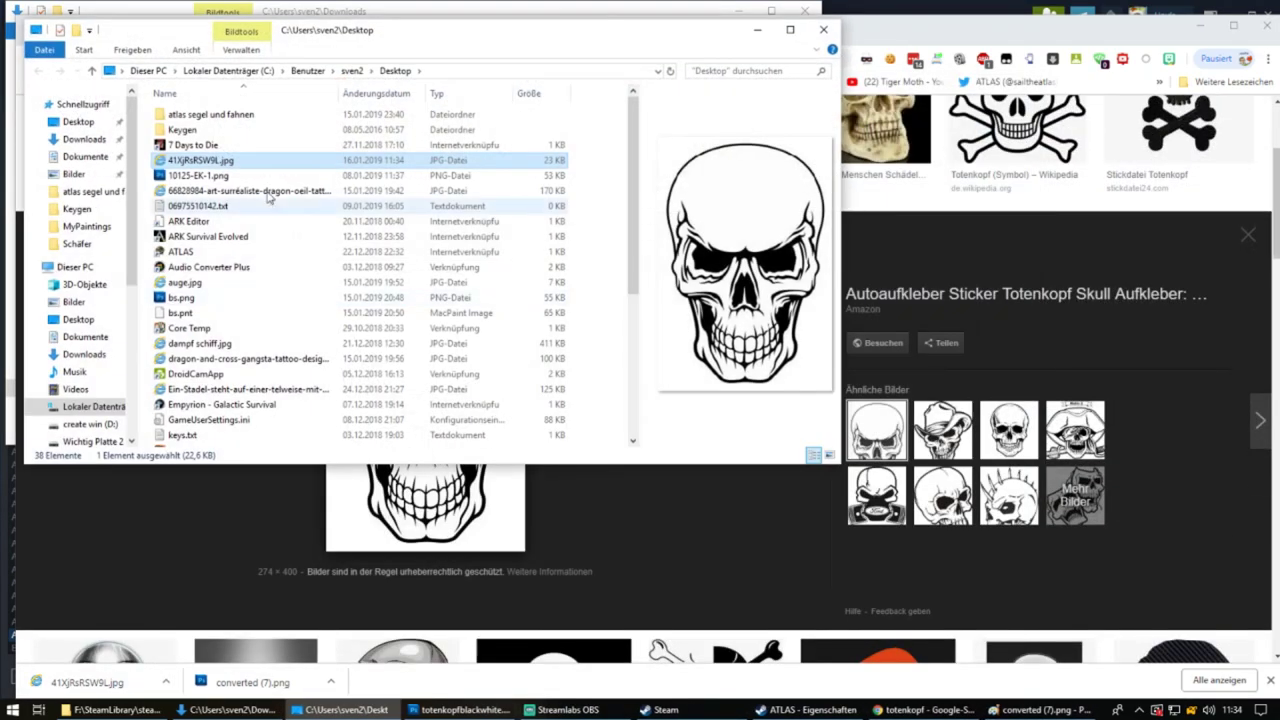
right_click(211, 163)
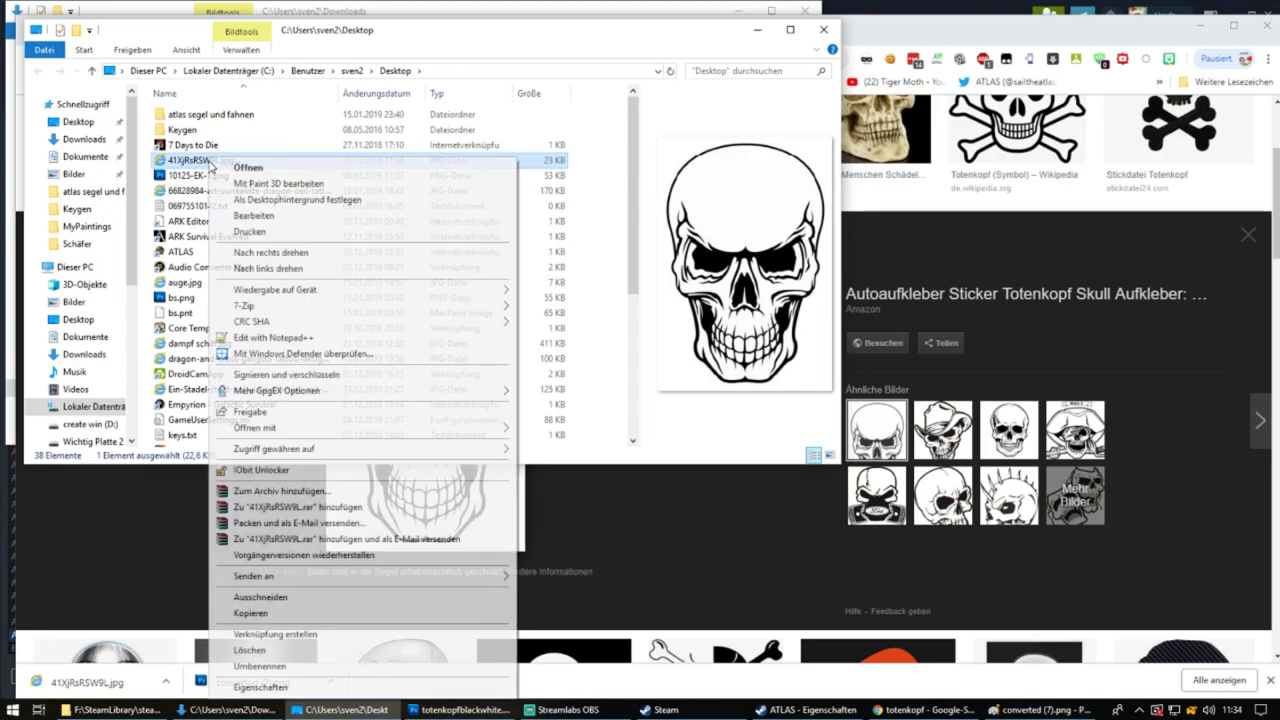
click(283, 613)
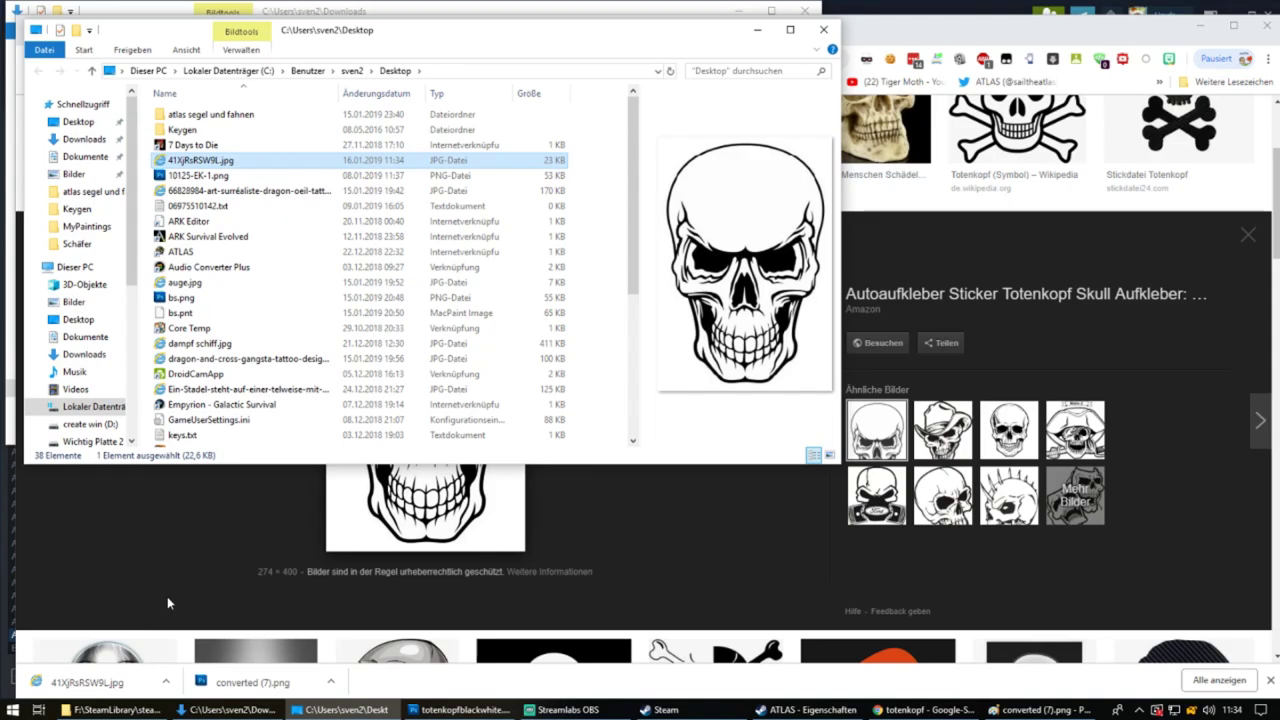
click(1020, 710)
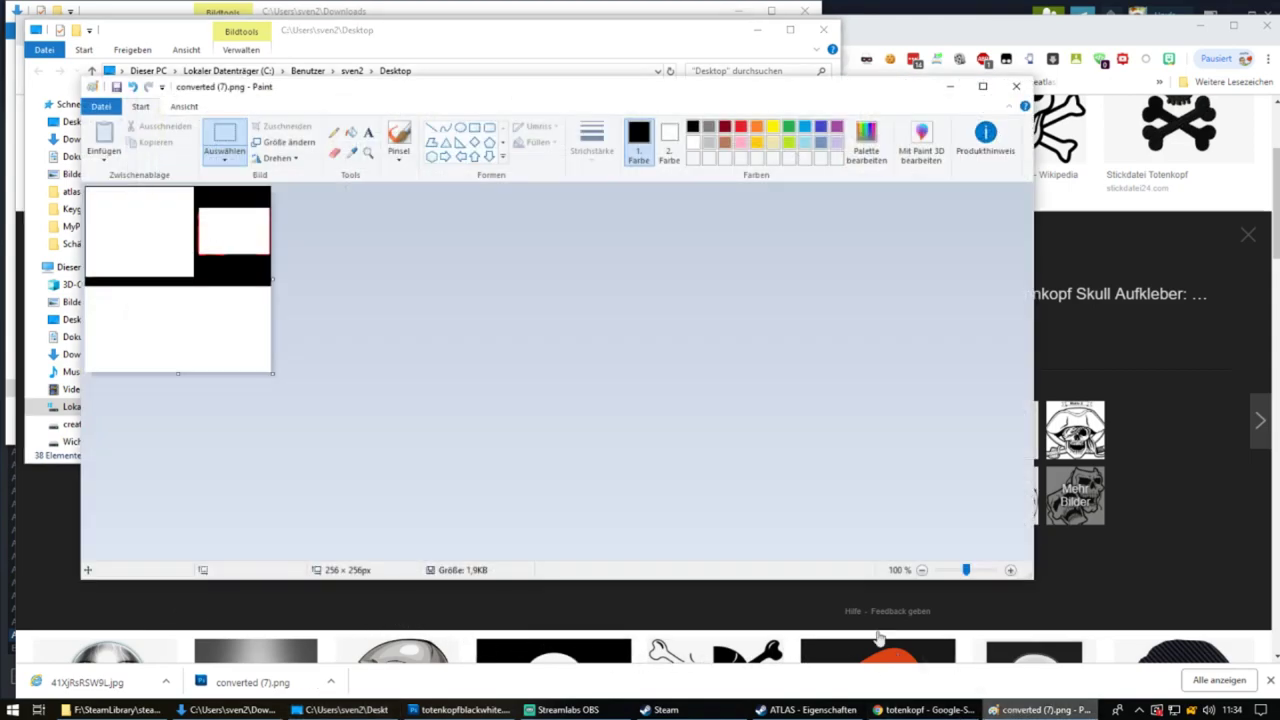
right_click(120, 237)
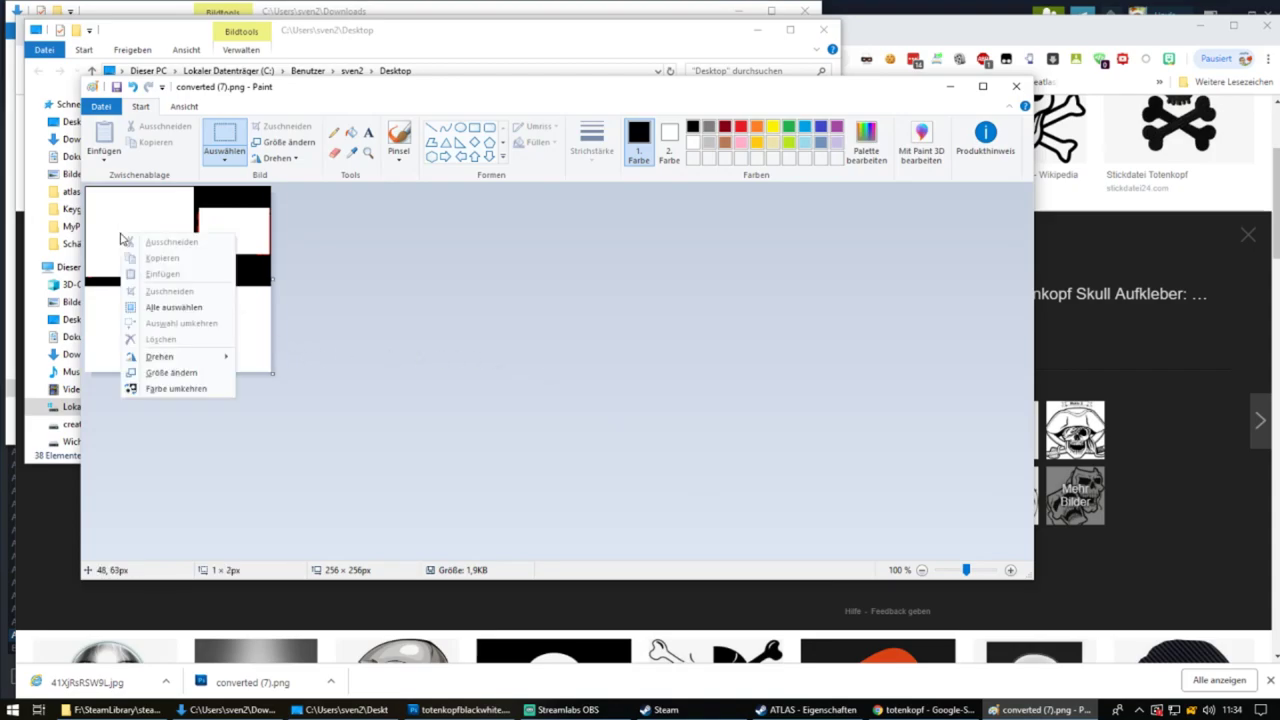
click(107, 150)
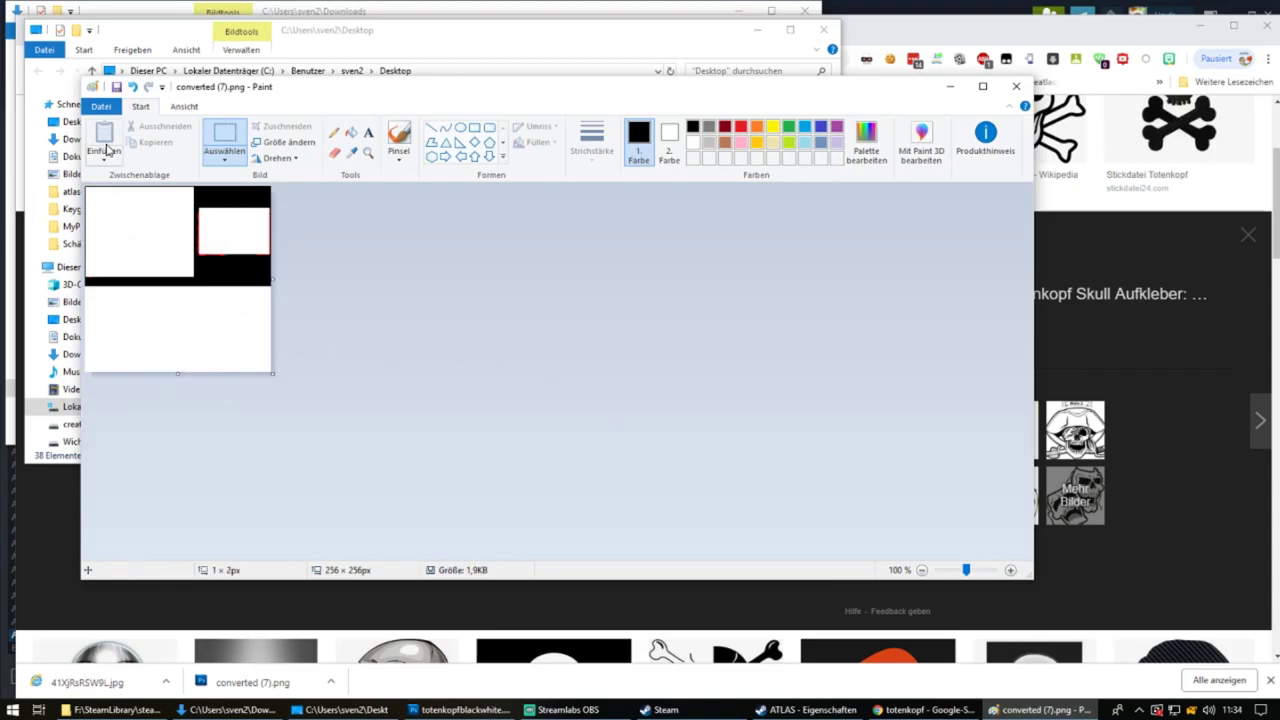
- Start pasting an image from a file and look through the Downloads folder for the skull picture
click(100, 162)
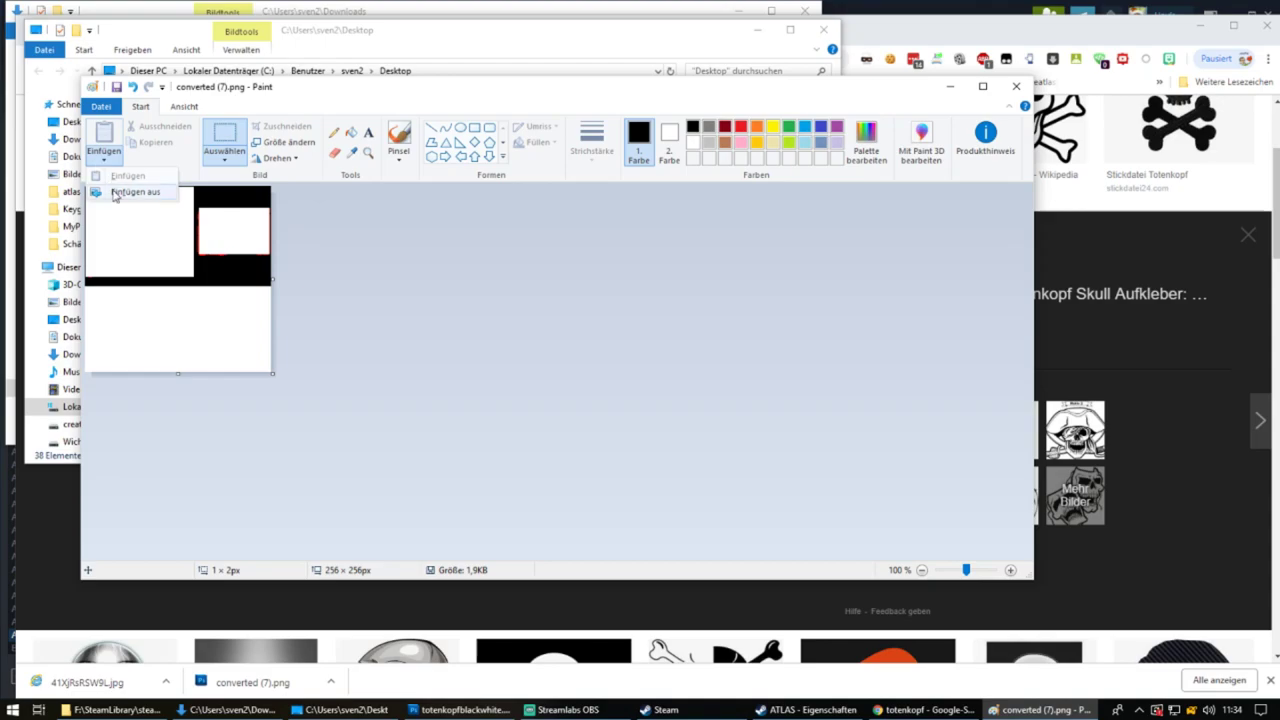
click(130, 191)
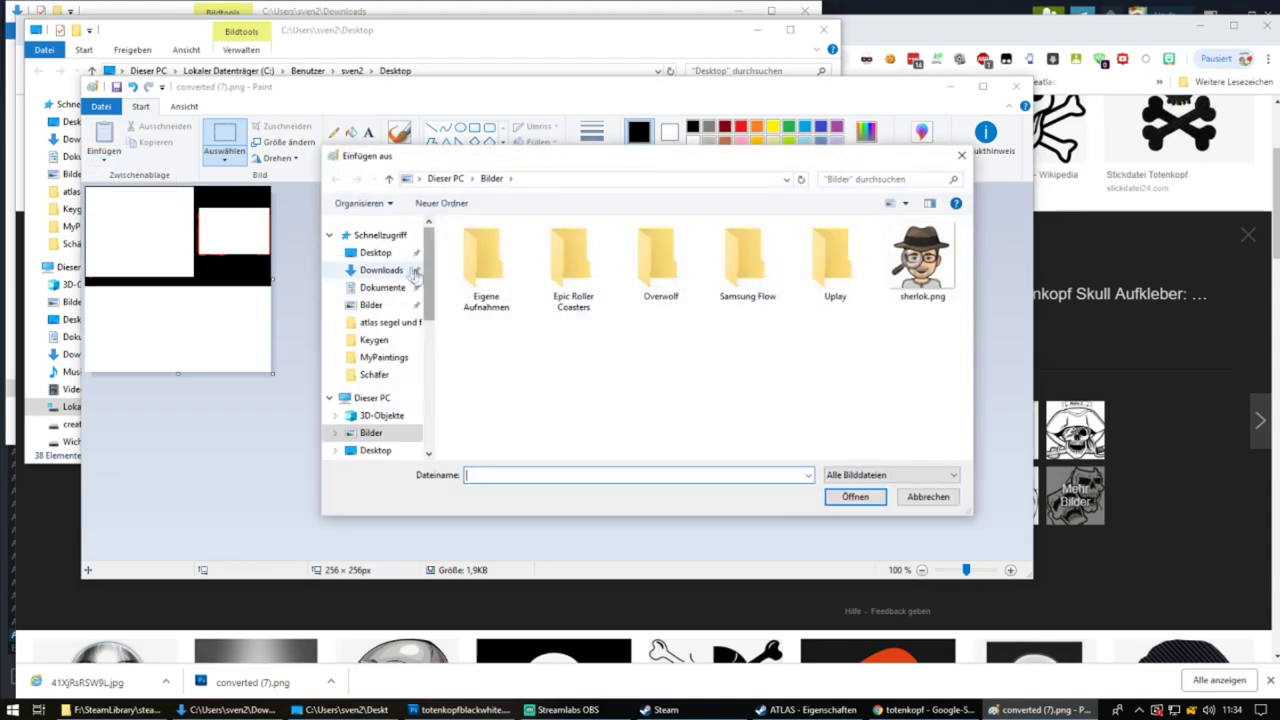
click(381, 270)
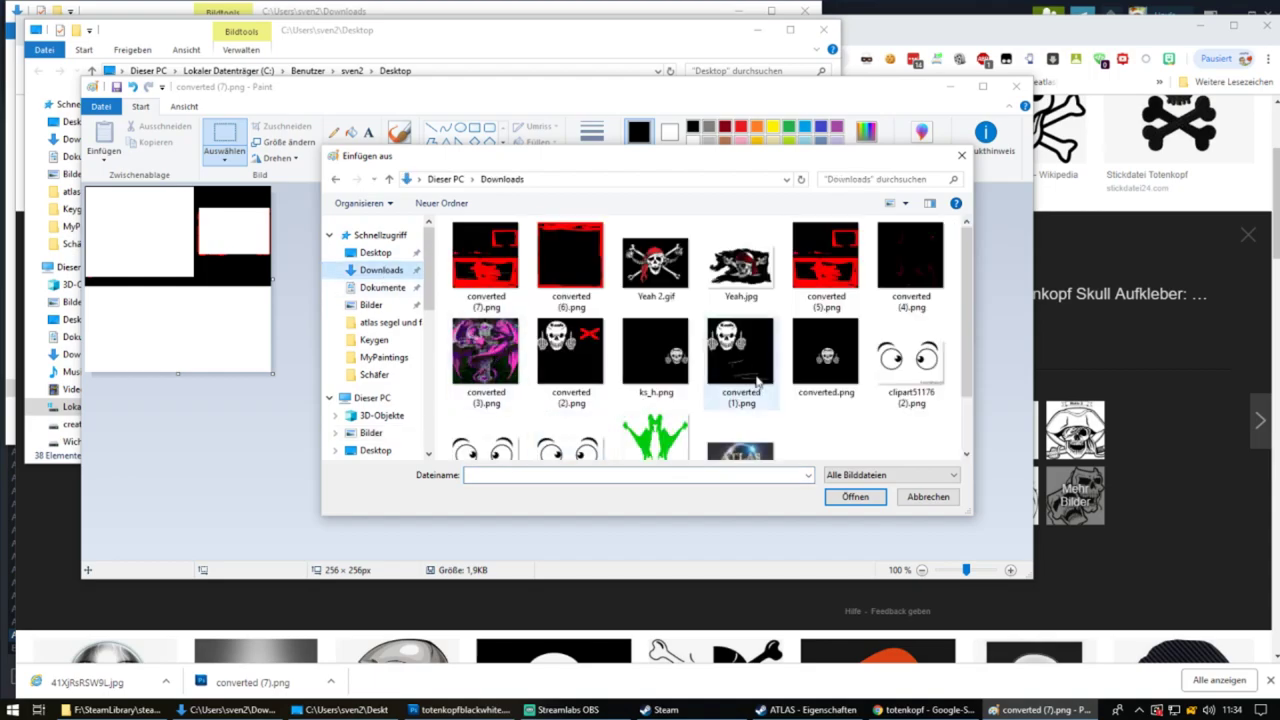
scroll(530, 360, down, 2)
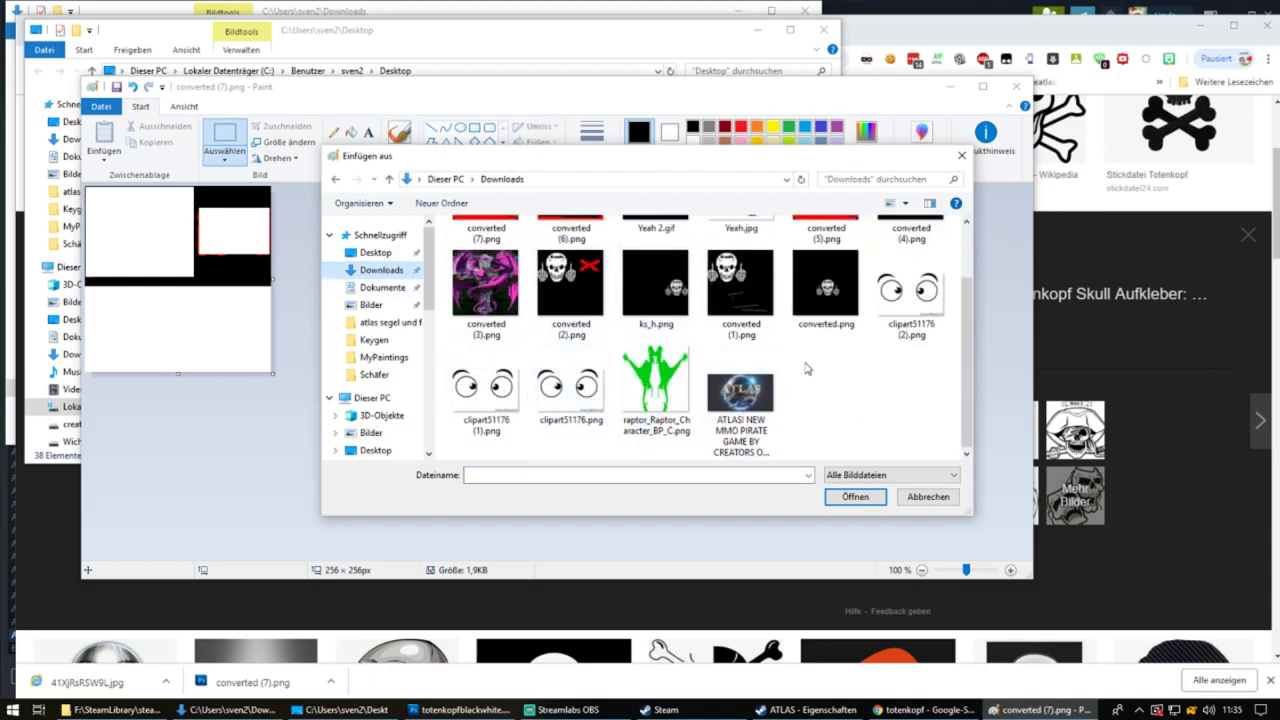
drag(740, 396, 747, 405)
scroll(747, 405, up, 1)
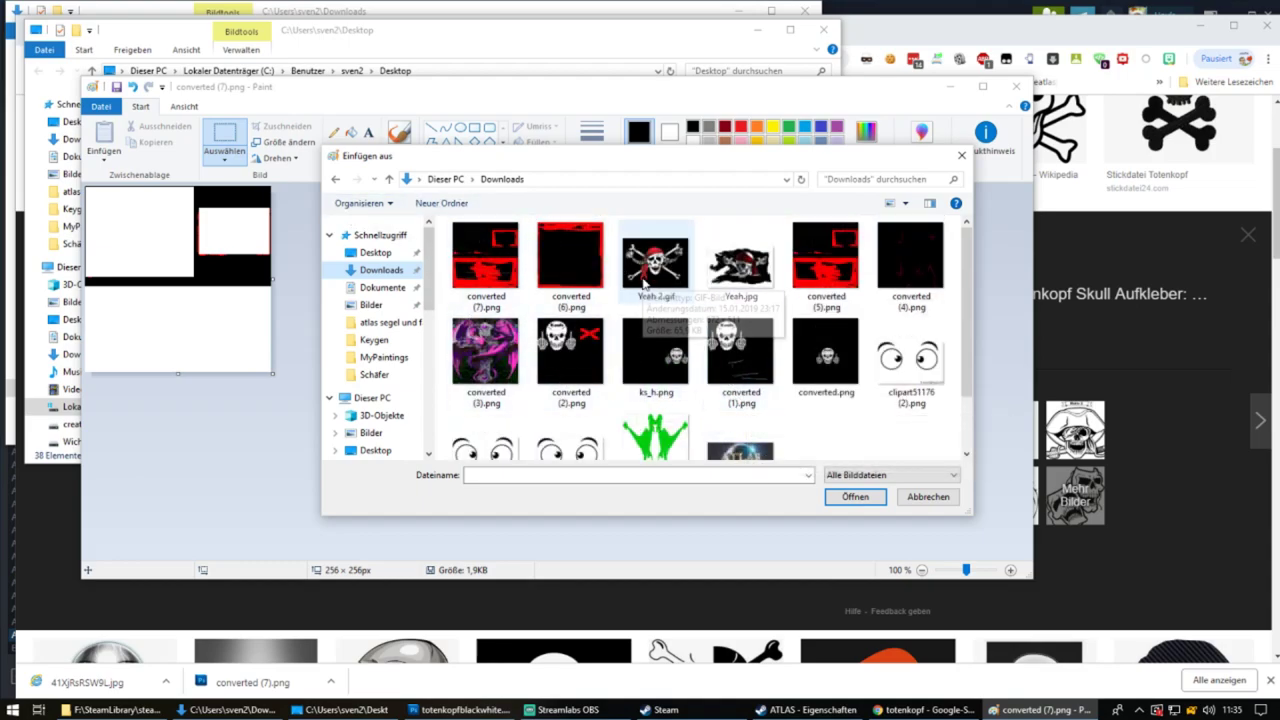
scroll(665, 290, down, 1)
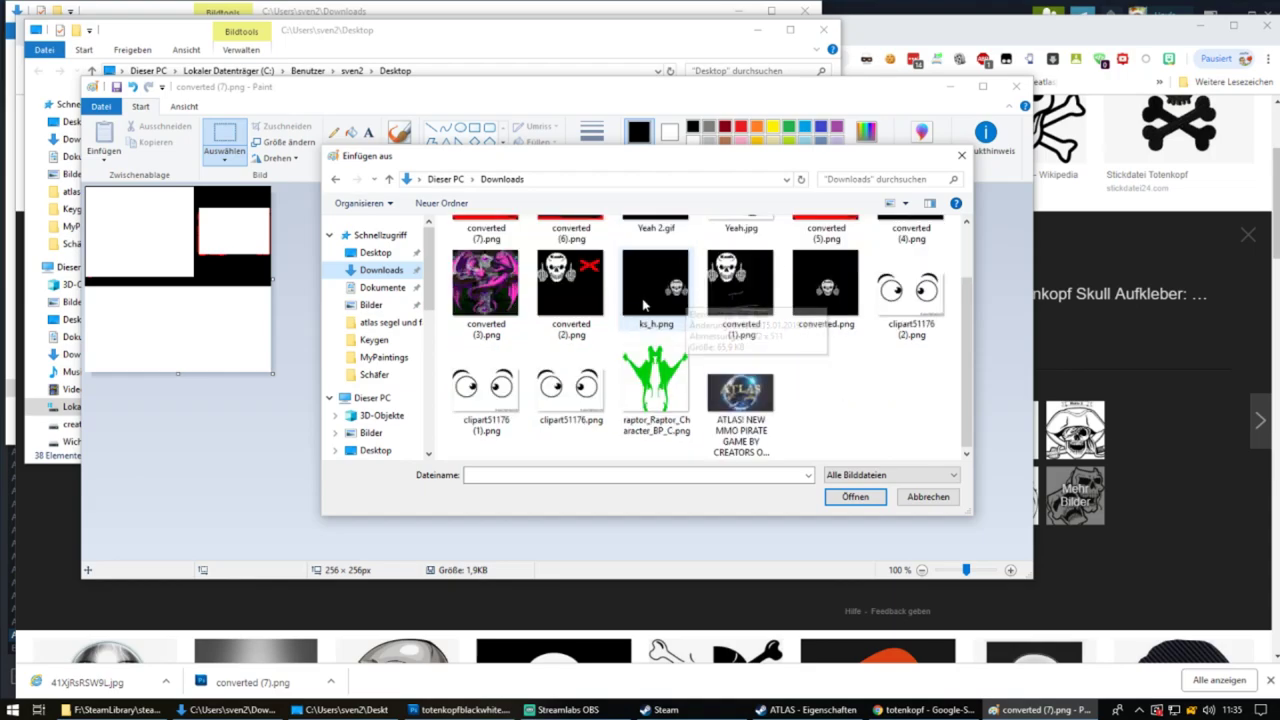
- Show the downloaded 41XjRsRSW9L.jpg in its folder to check its save location, and return to Paint's file chooser
click(166, 682)
click(214, 631)
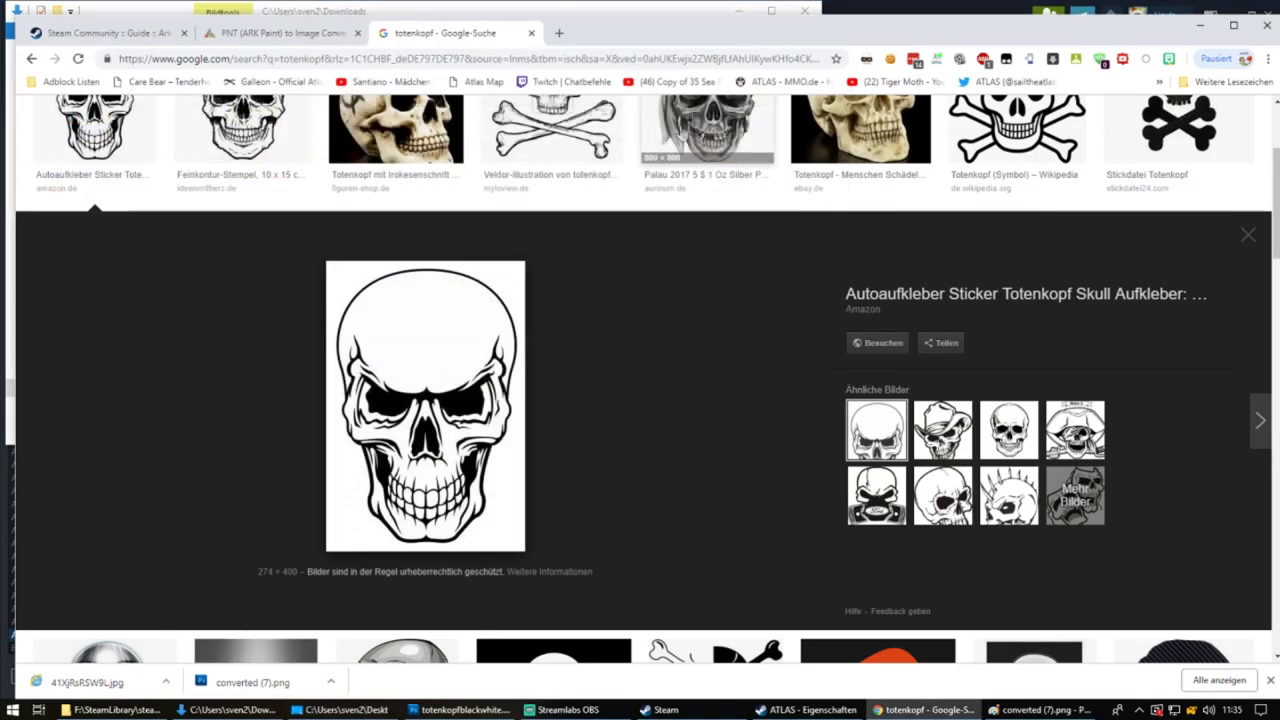
click(757, 29)
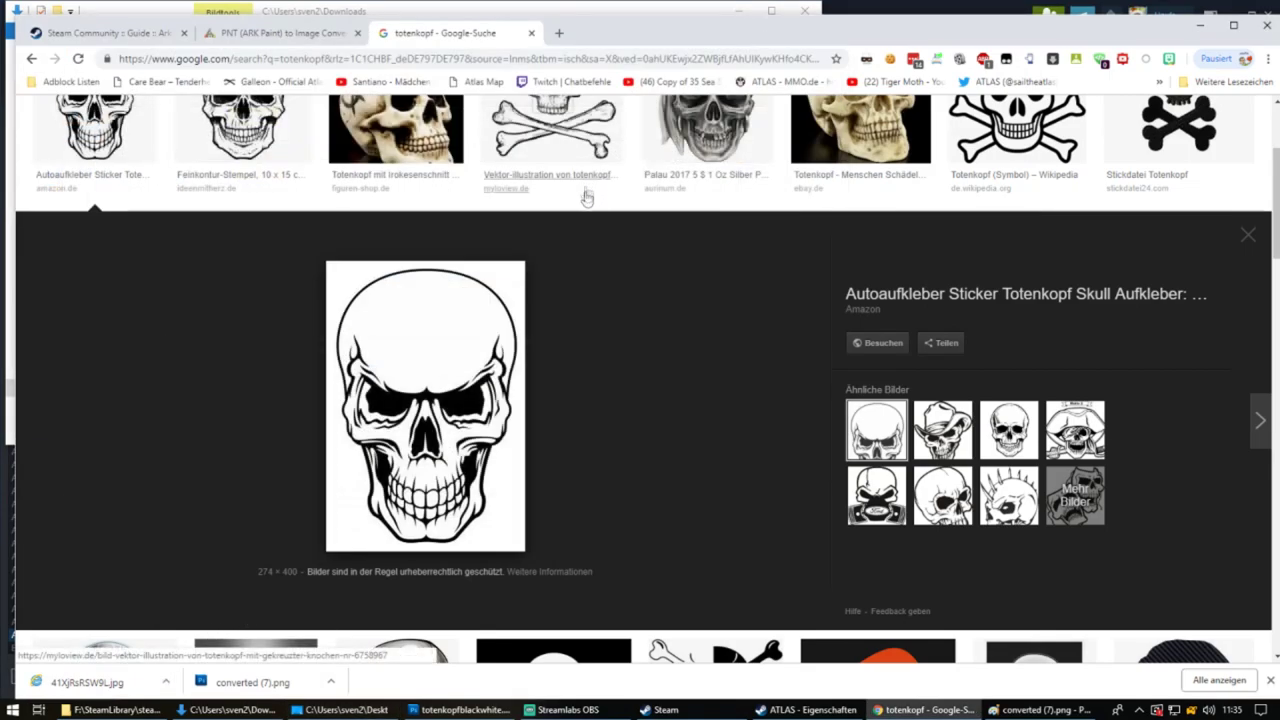
click(1030, 709)
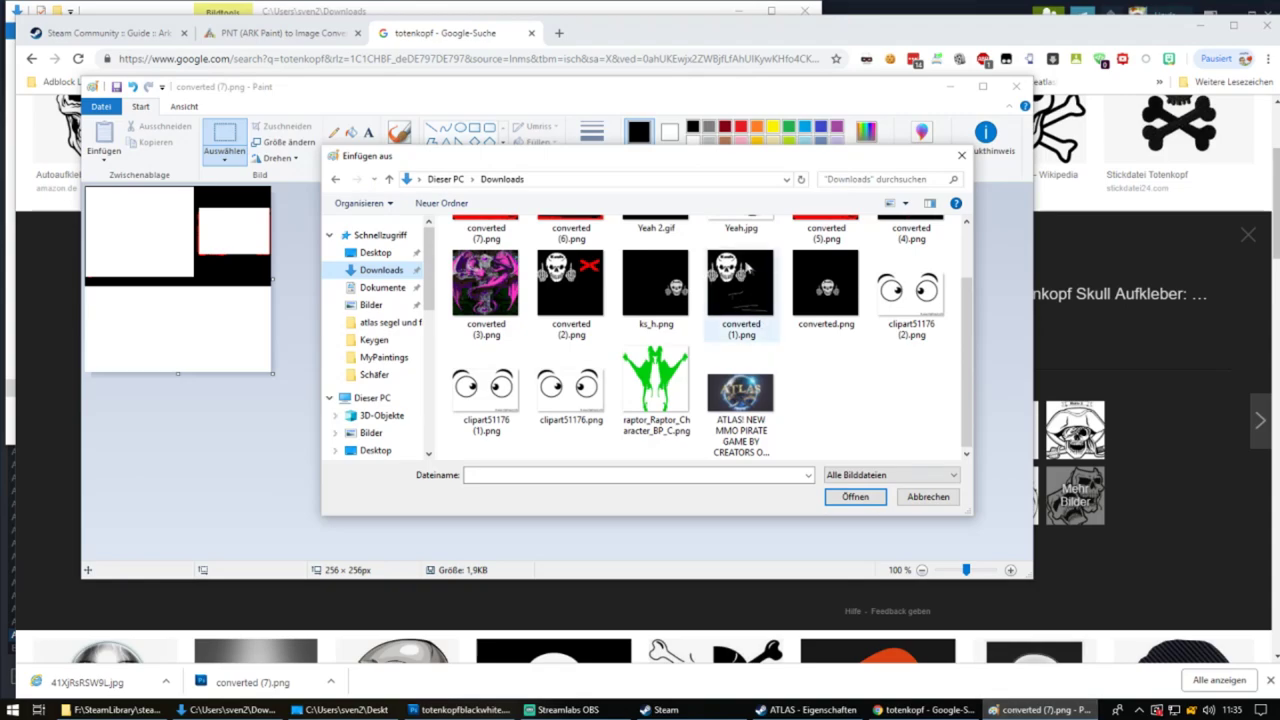
- Insert 41XjRsRSW9L.jpg from the Desktop folder into the sail template
click(375, 252)
click(740, 258)
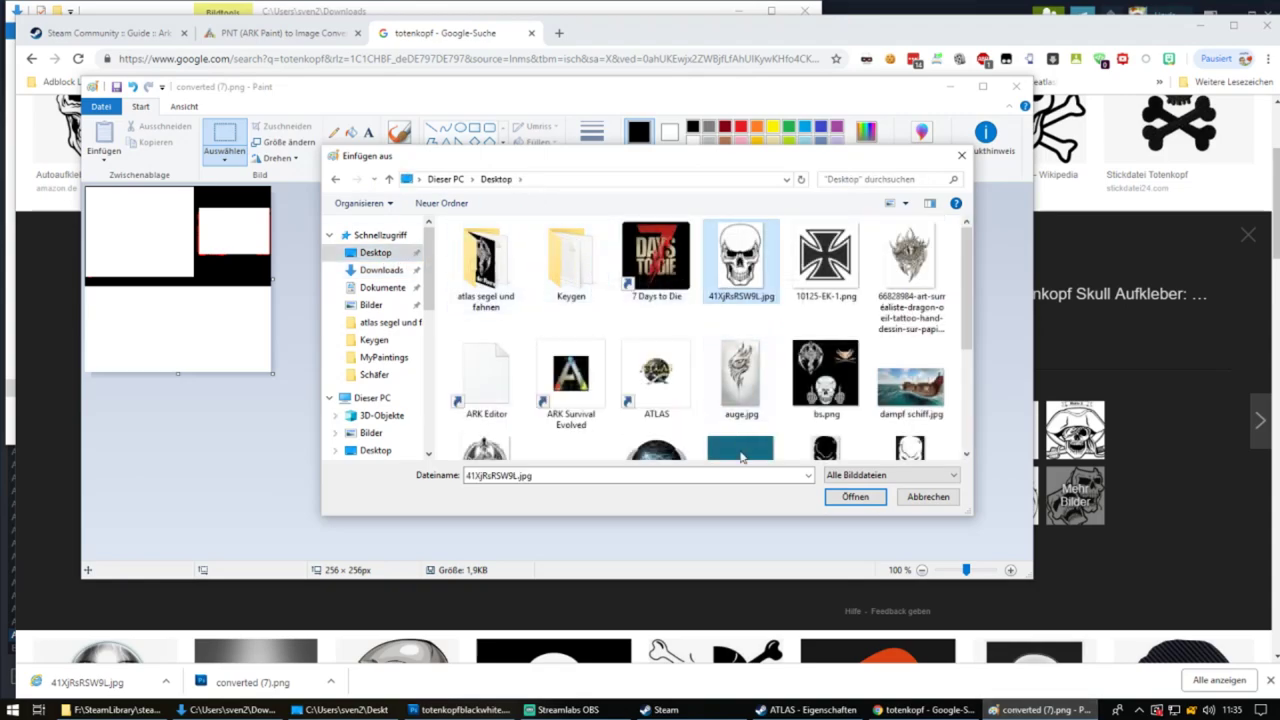
click(855, 497)
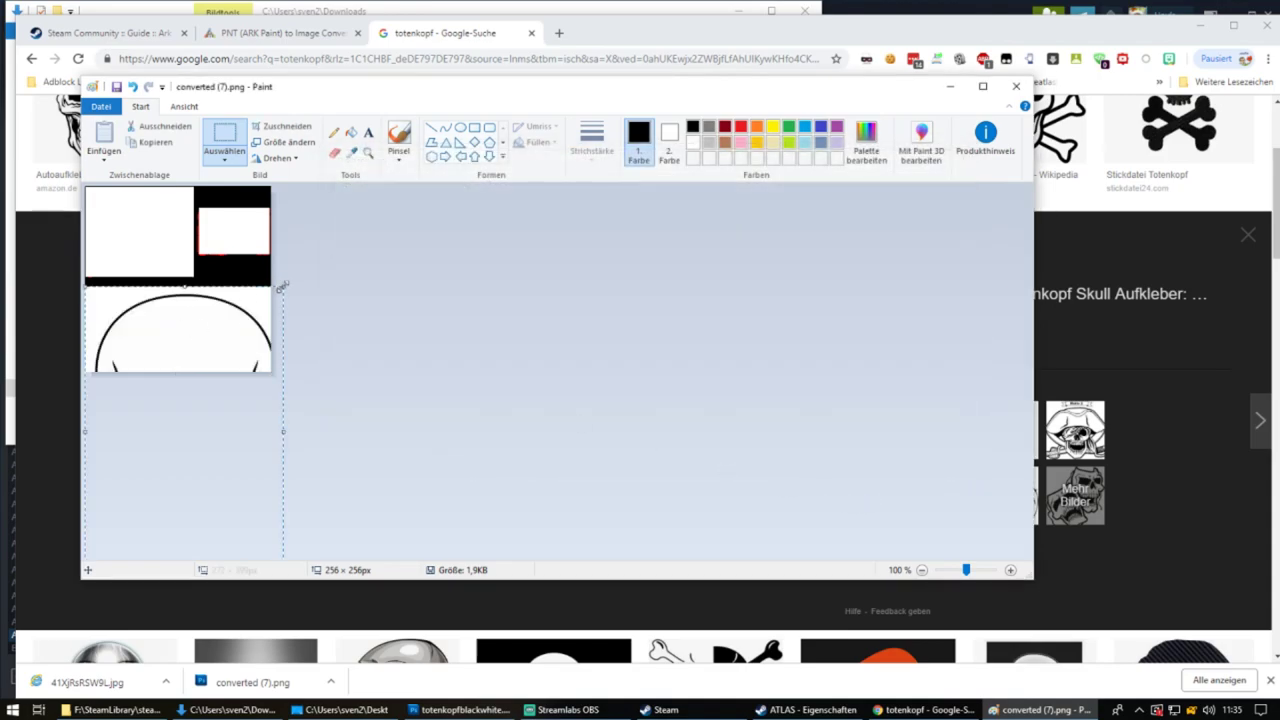
- Shrink the pasted skull to about 75 × 114 px and place it within the template's large white area beside the red-framed one
drag(283, 287, 230, 326)
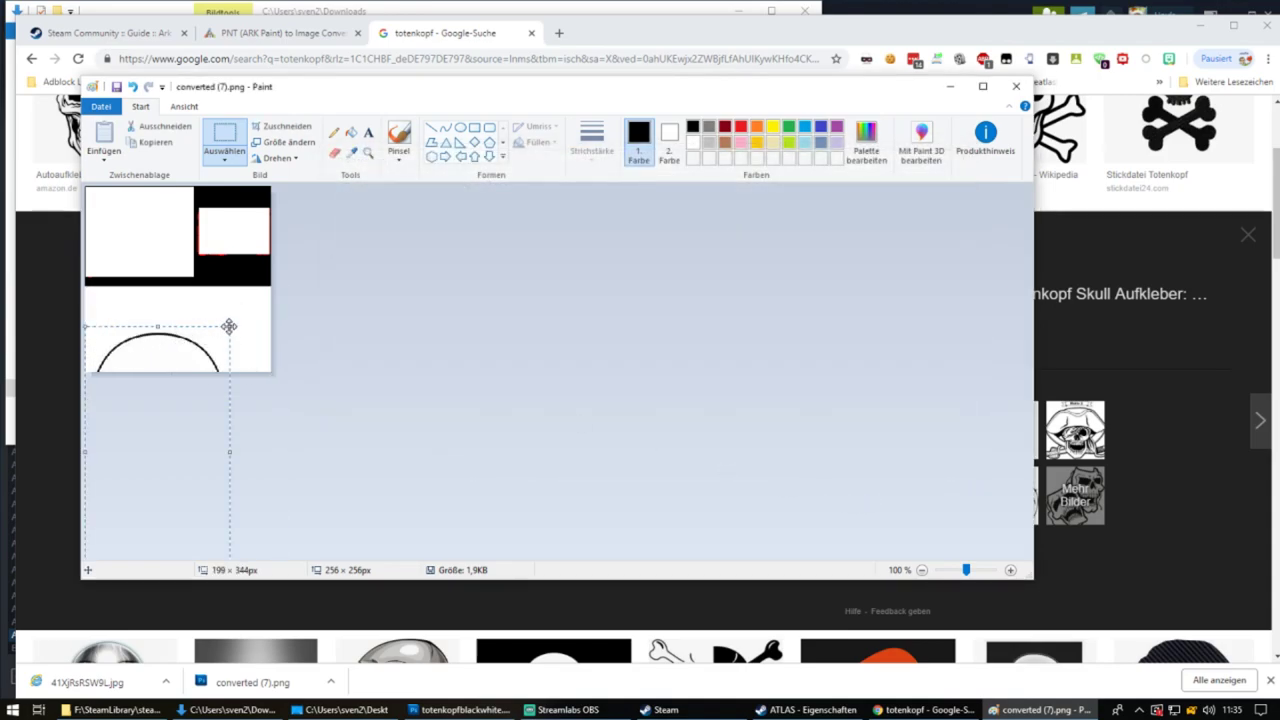
drag(228, 325, 150, 218)
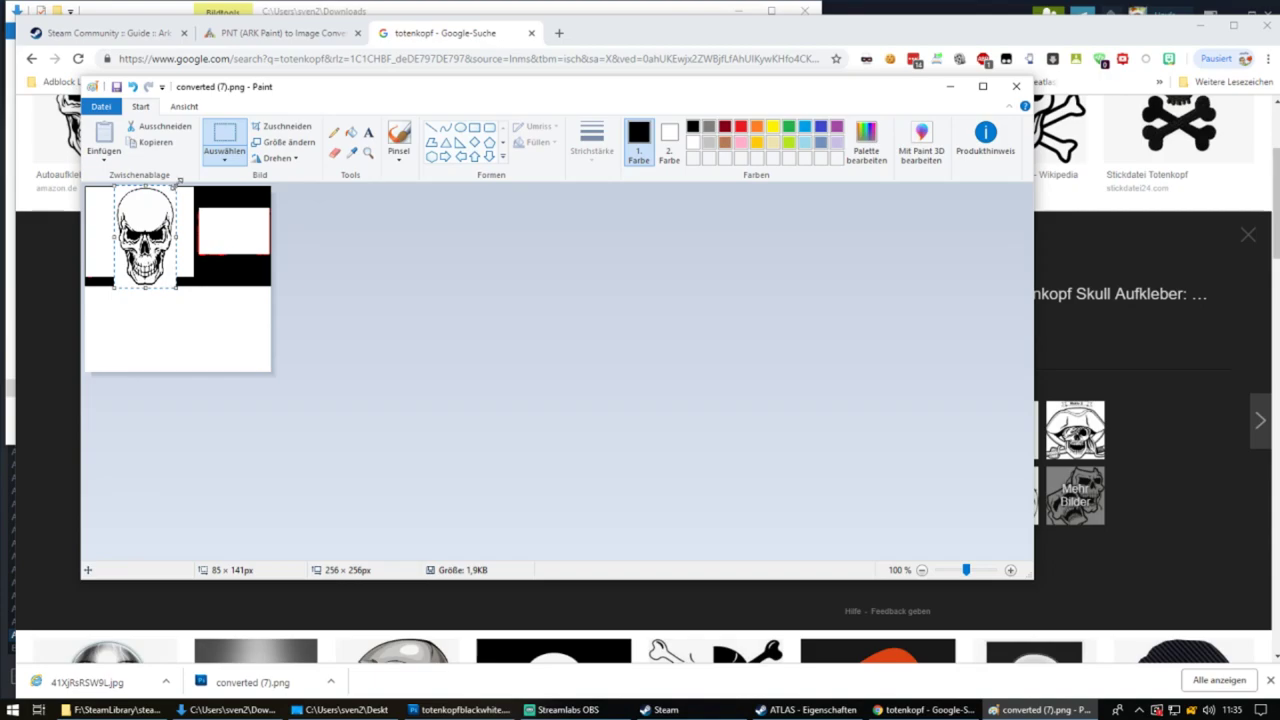
drag(177, 288, 151, 260)
click(136, 222)
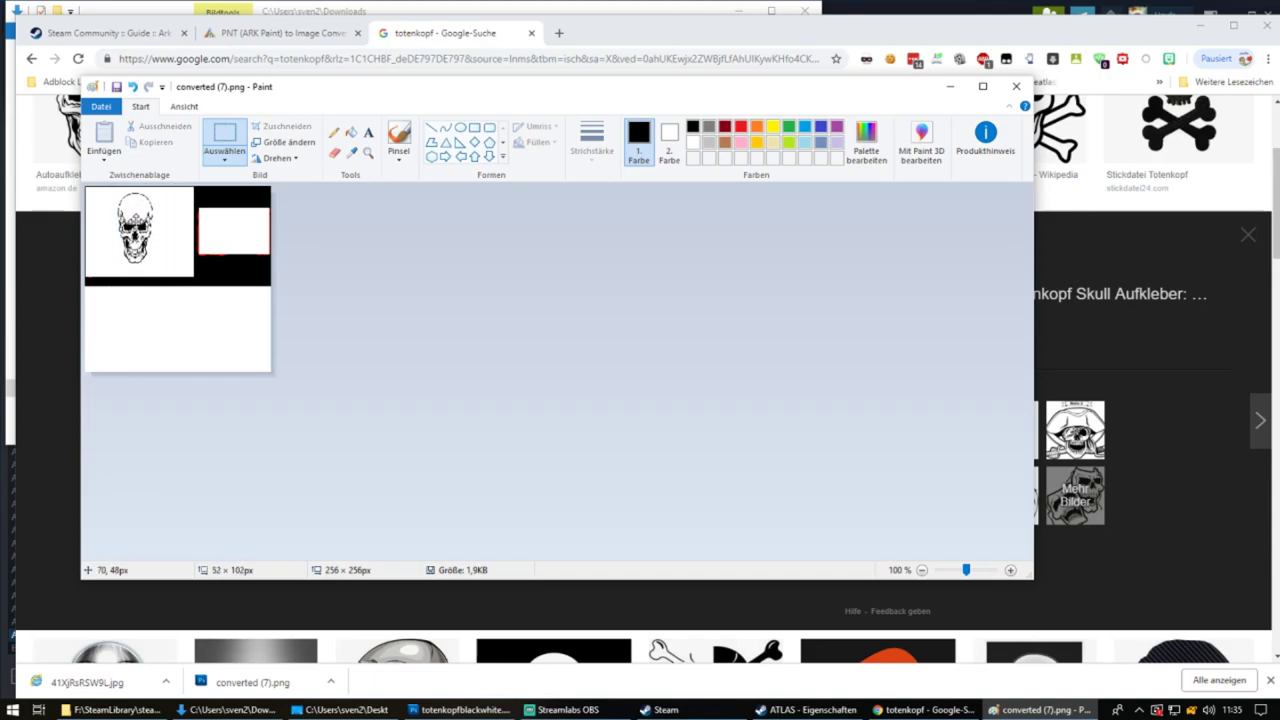
key(ctrl+z)
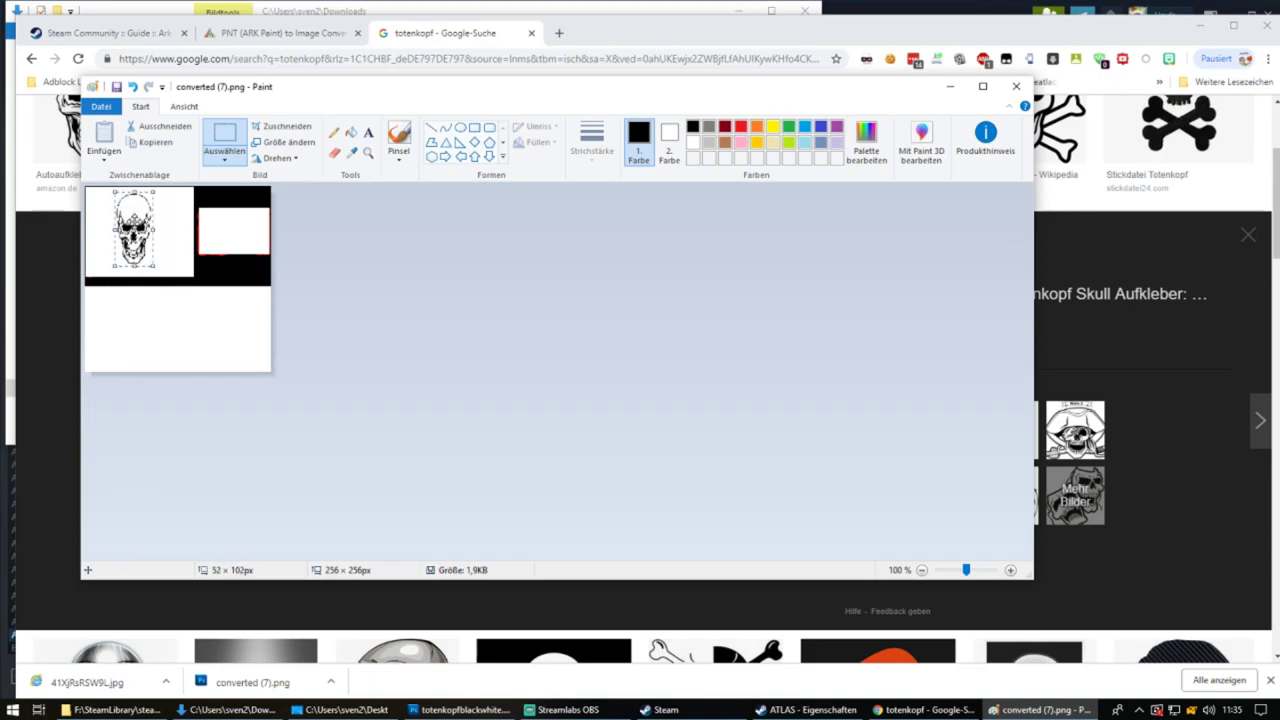
drag(110, 268, 108, 277)
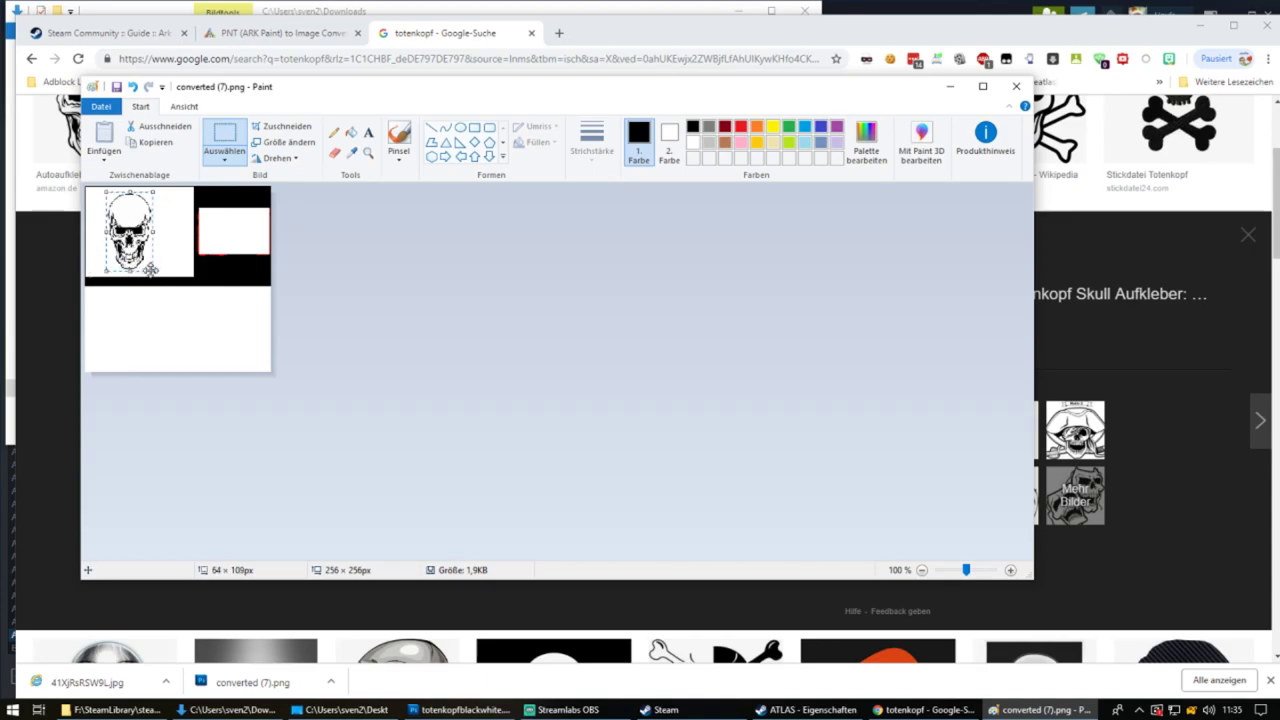
drag(152, 270, 163, 276)
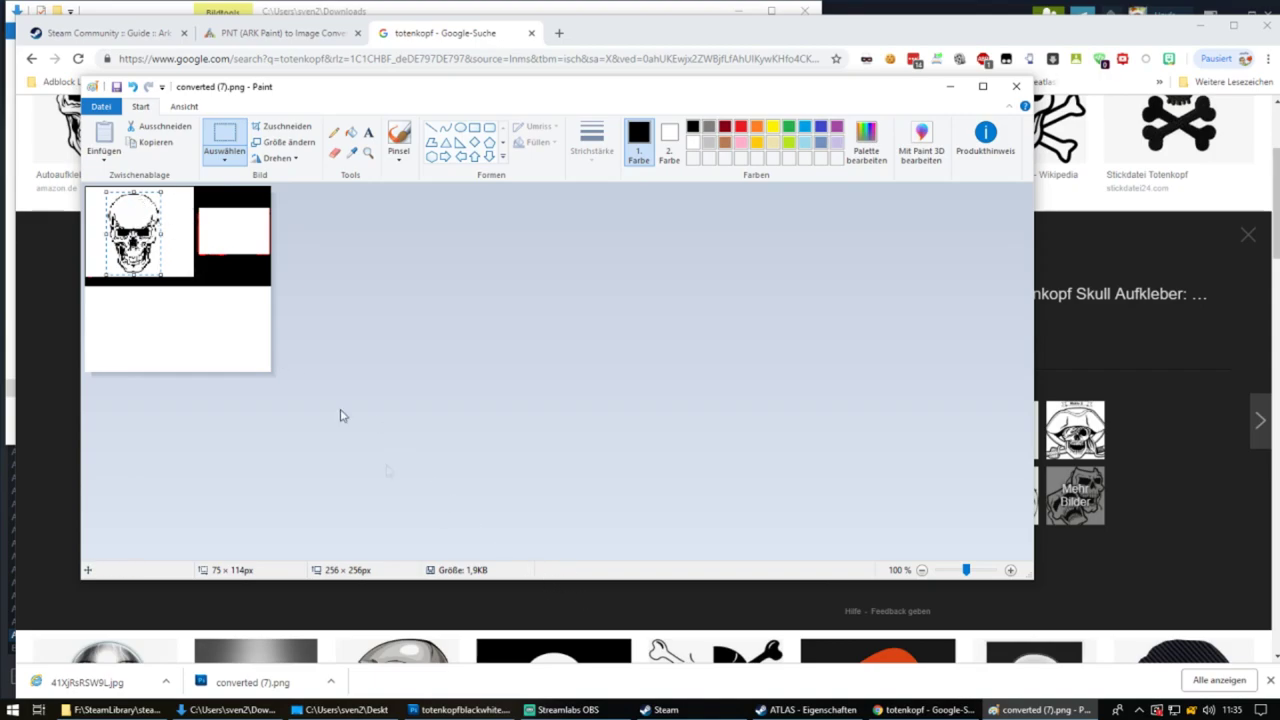
- Insert the iron cross image 10125-EK-1.png from the Desktop folder into the template
click(104, 160)
click(120, 193)
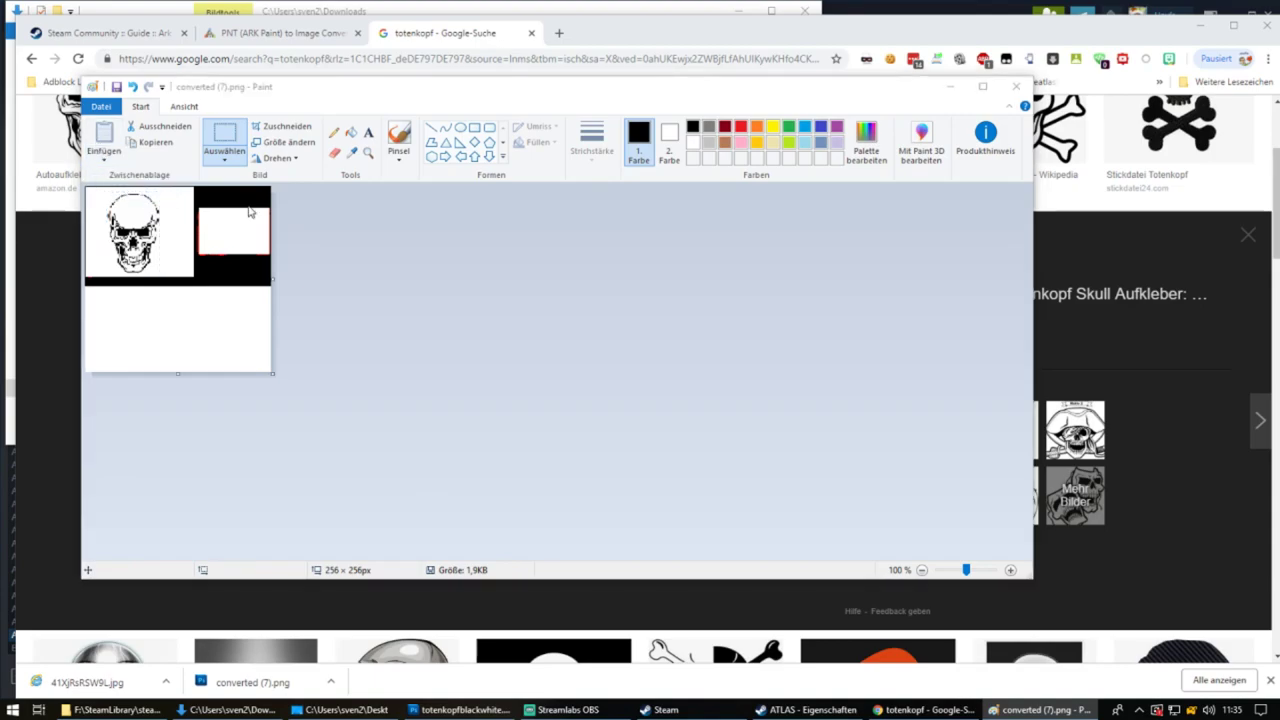
click(813, 285)
click(855, 496)
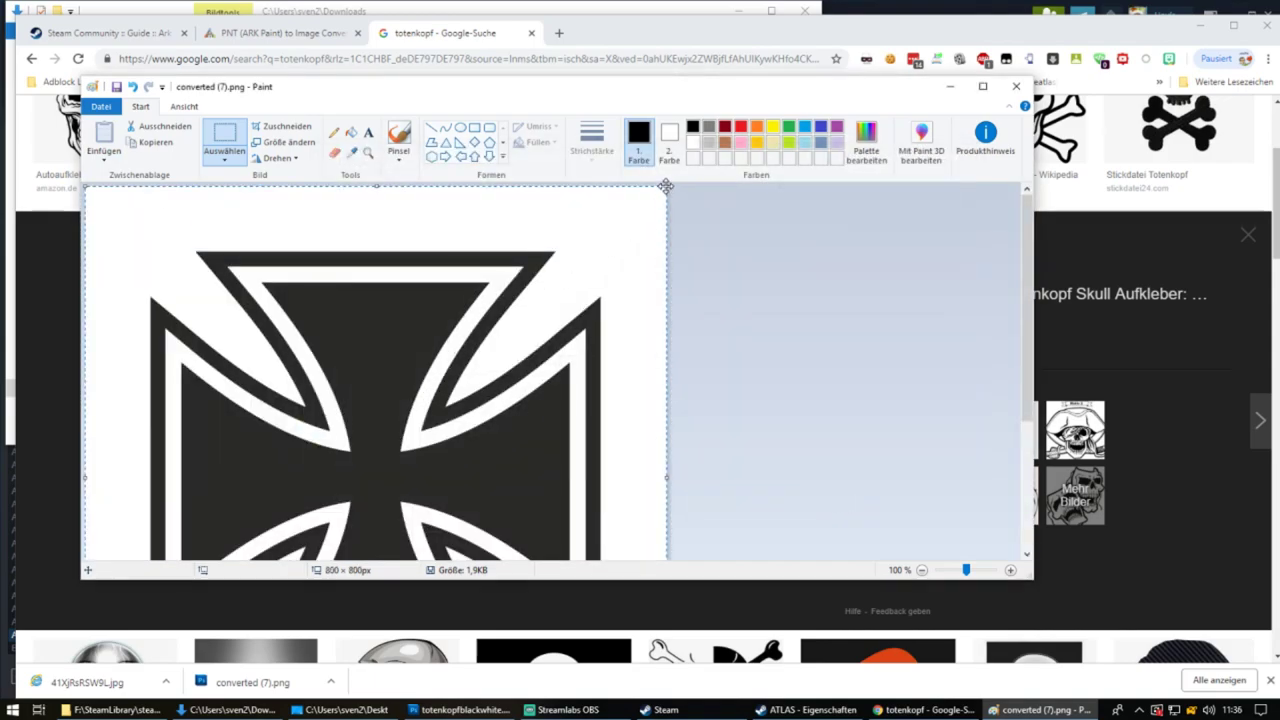
- Shrink the iron cross to about 263 × 108 px and place it in the white area below the black strip
drag(668, 183, 455, 399)
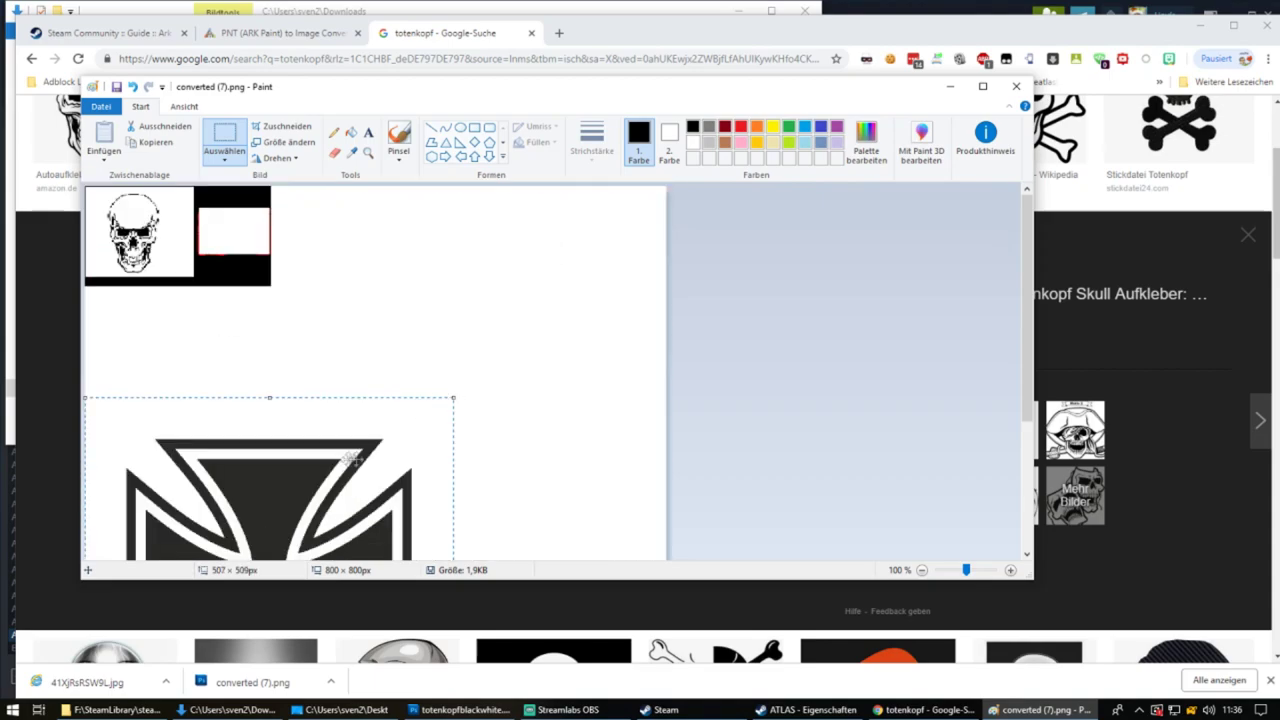
scroll(452, 403, down, 1)
scroll(452, 403, down, 1)
scroll(452, 403, up, 2)
drag(455, 398, 409, 566)
drag(270, 545, 270, 331)
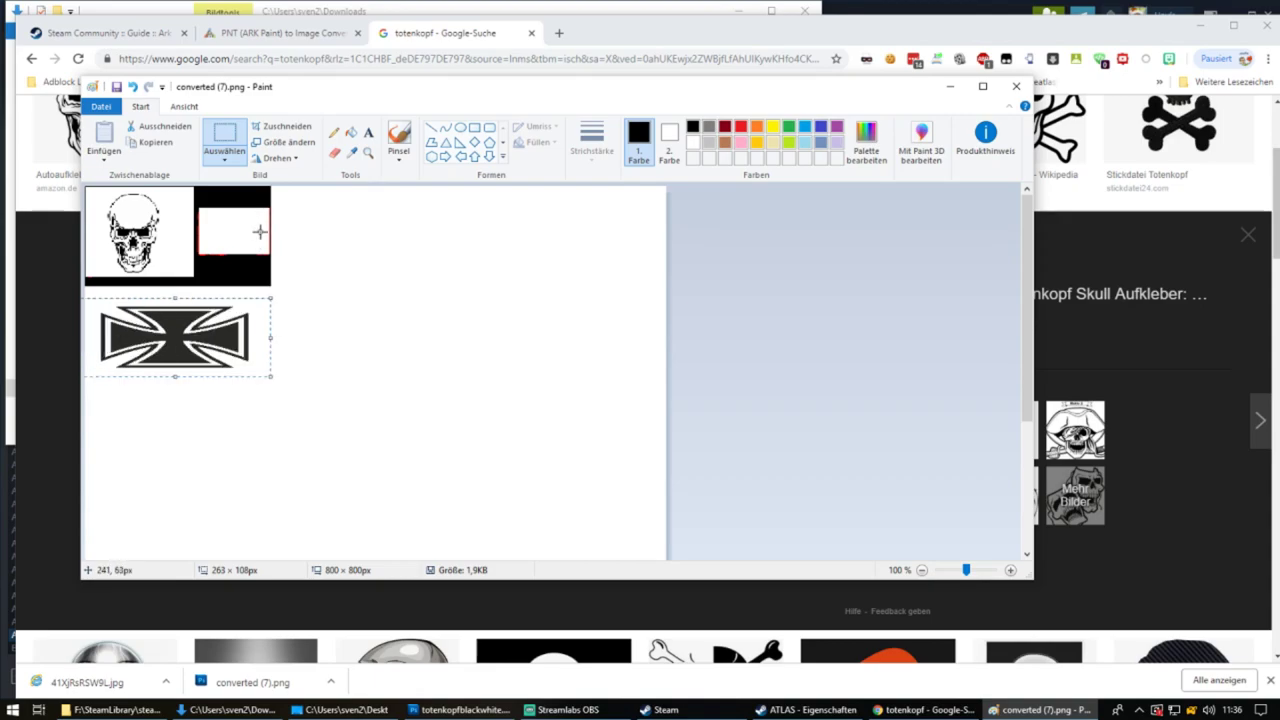
- Reduce the enlarged canvas to about 257 × 263 px so it ends at the template's edges
scroll(660, 471, down, 5)
click(661, 557)
drag(666, 557, 284, 279)
drag(185, 487, 207, 379)
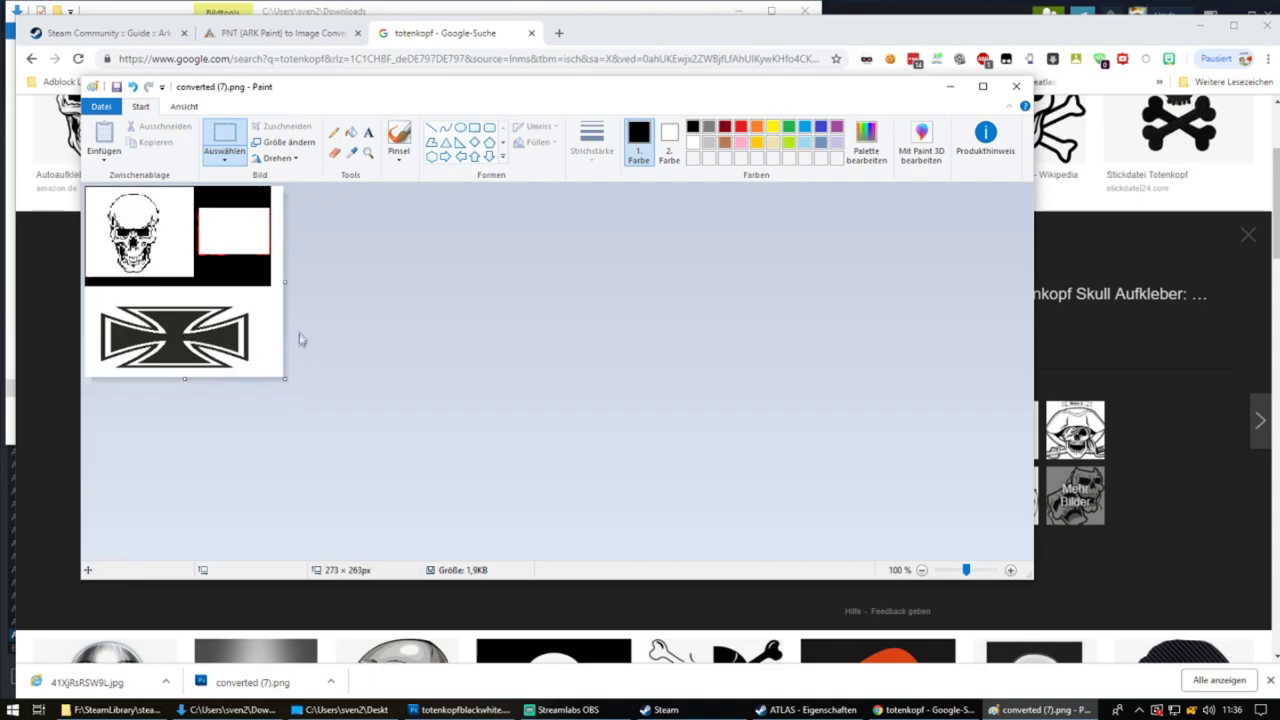
drag(285, 281, 271, 281)
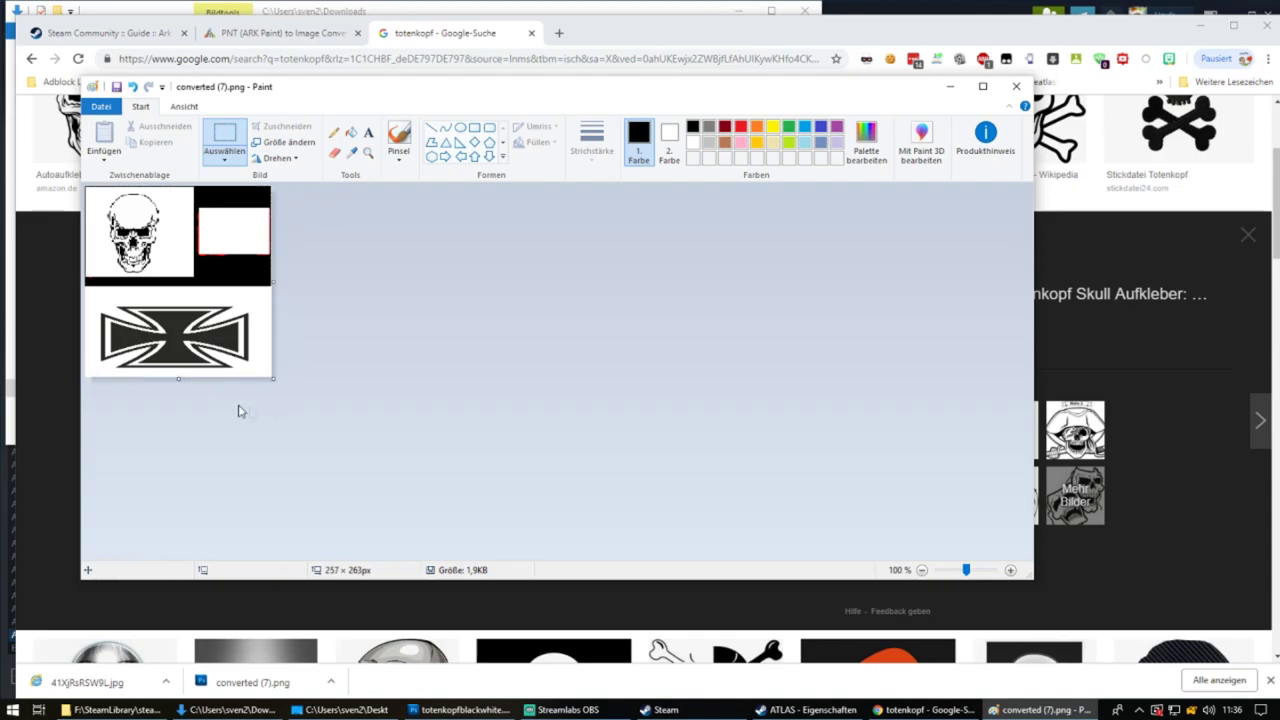
- Insert the dragon-eye picture 66828984-art-surréaliste-dragon-oeil-tattoo-hand-dessin-sur-papier-.jpg from the Desktop folder
click(110, 163)
click(134, 193)
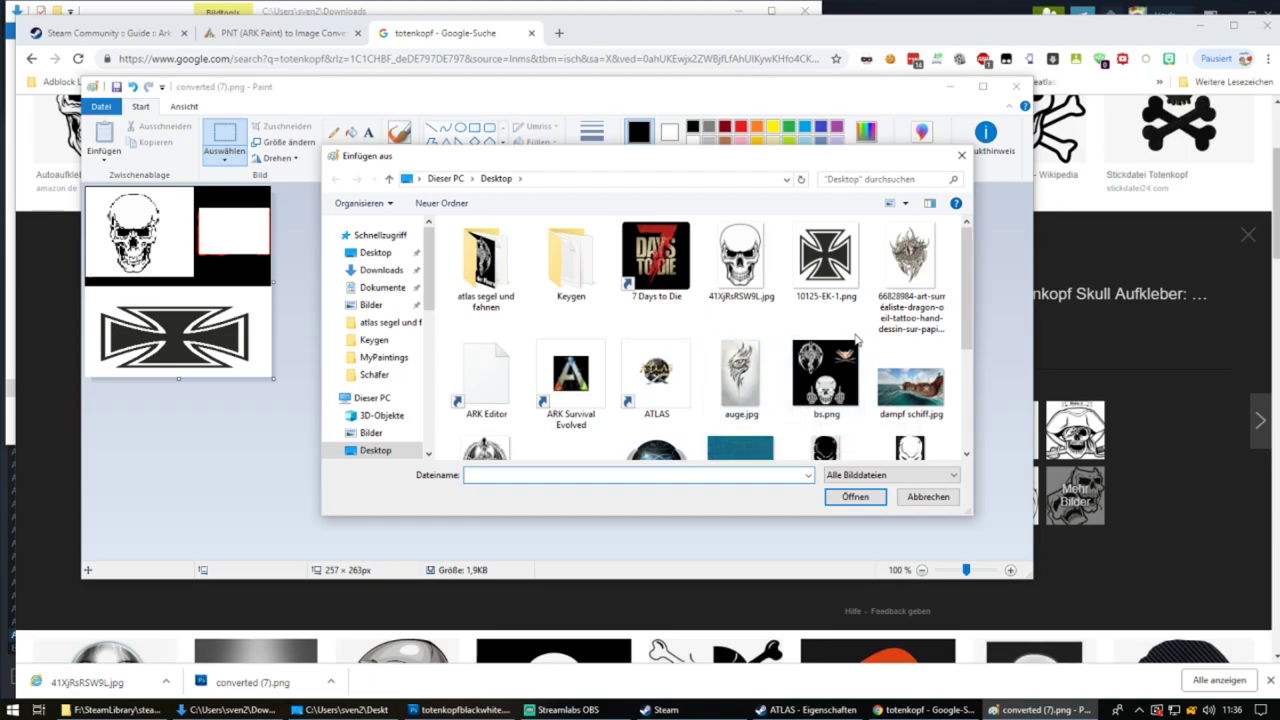
click(910, 270)
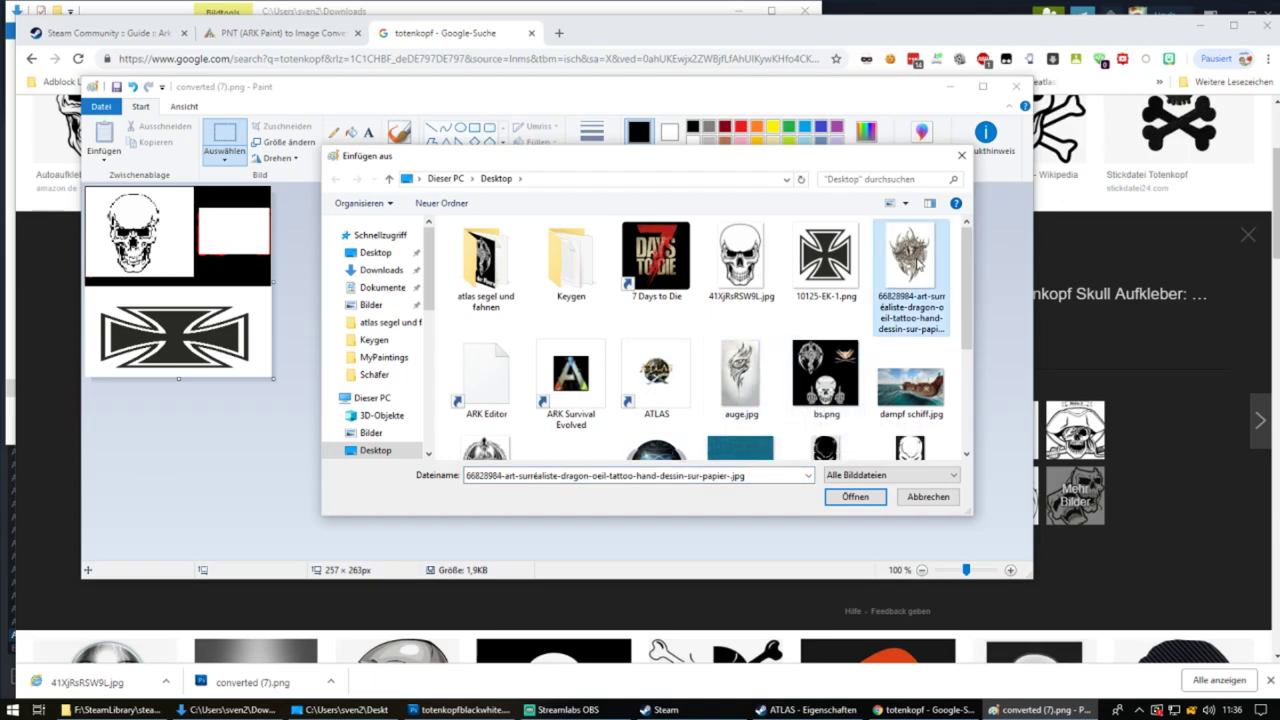
double_click(912, 262)
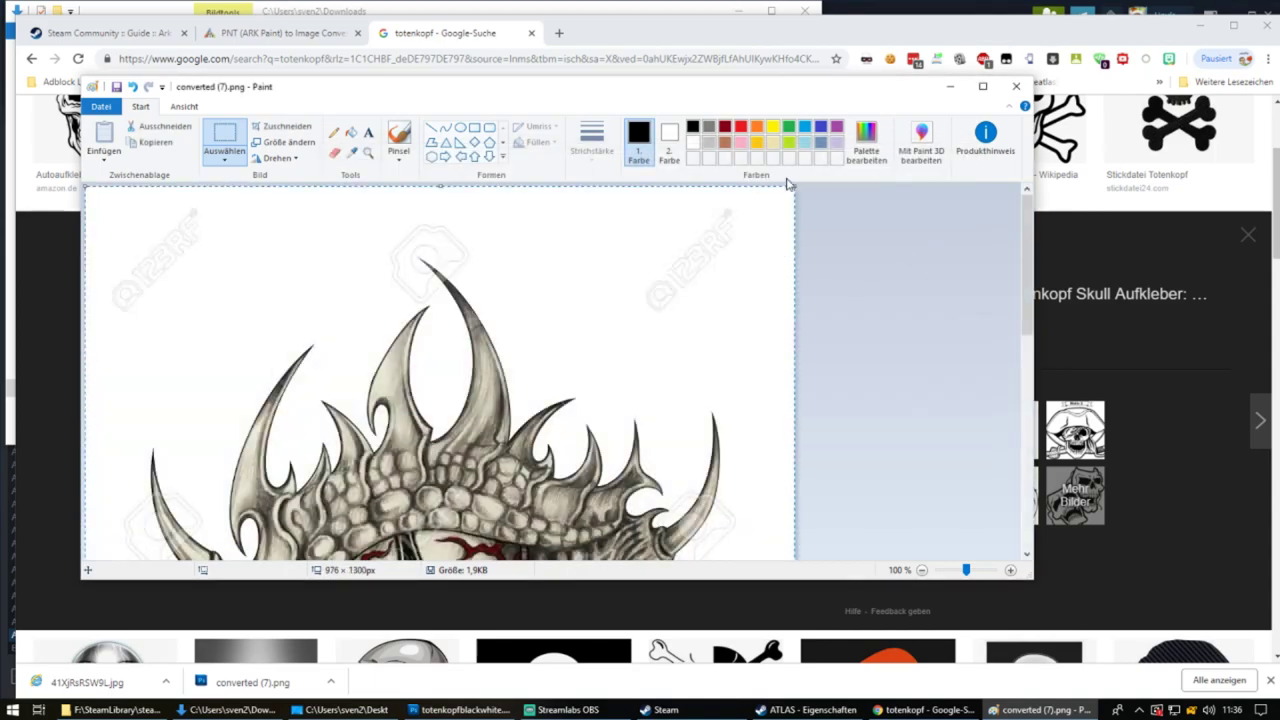
- Scale the dragon-eye picture down to about 254 × 291 px and move it up beside the template's designs
drag(787, 183, 369, 466)
scroll(439, 380, down, 5)
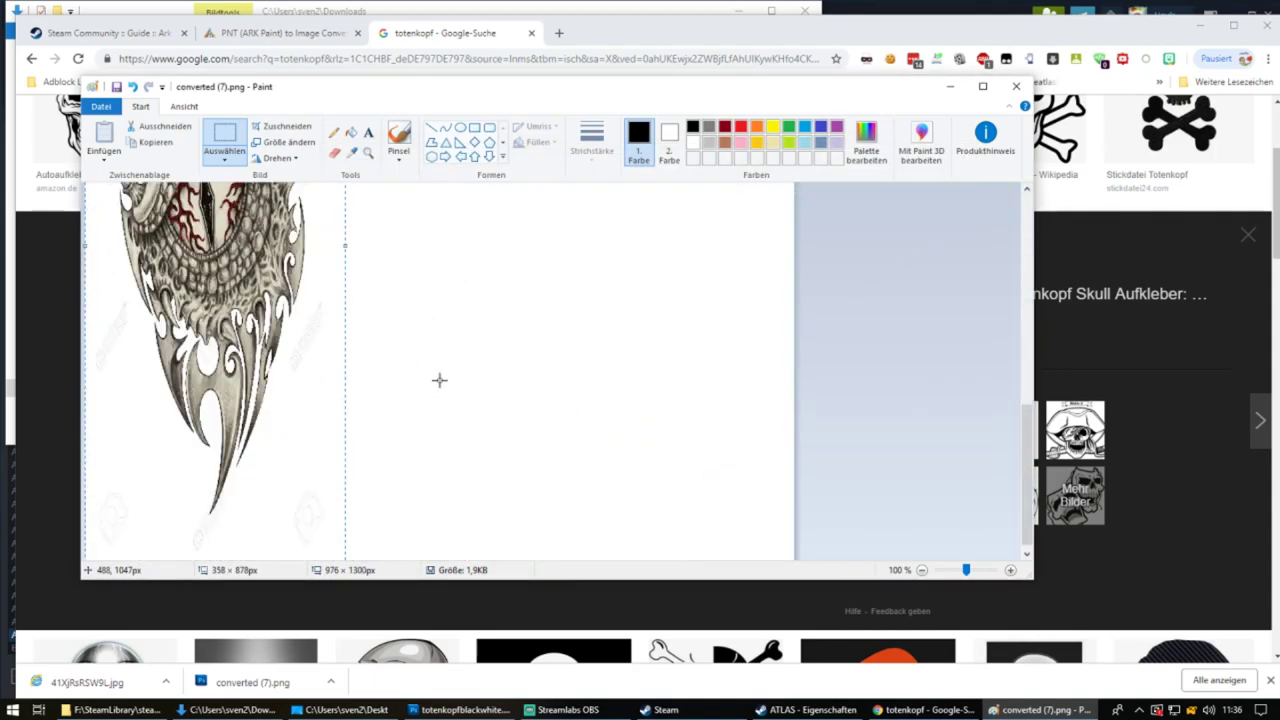
scroll(410, 392, down, 1)
drag(218, 555, 220, 268)
scroll(346, 286, up, 7)
scroll(345, 288, down, 2)
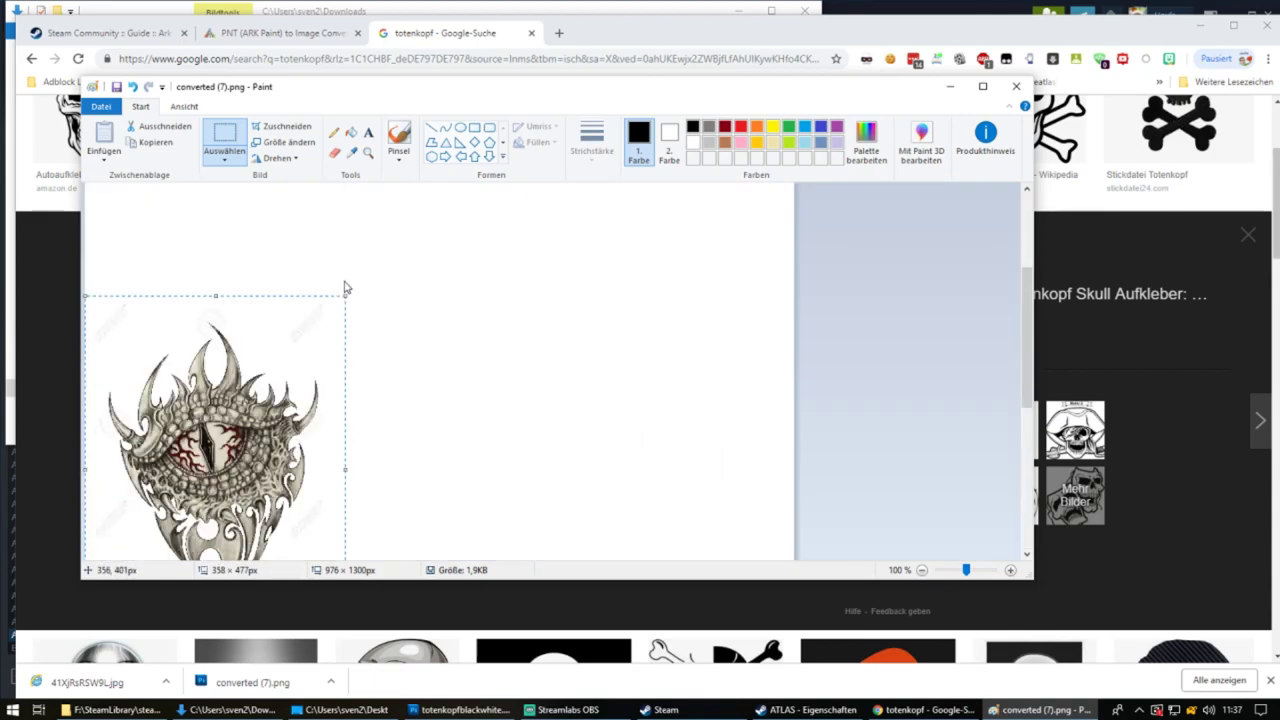
drag(213, 440, 272, 310)
scroll(320, 309, down, 3)
scroll(316, 313, up, 5)
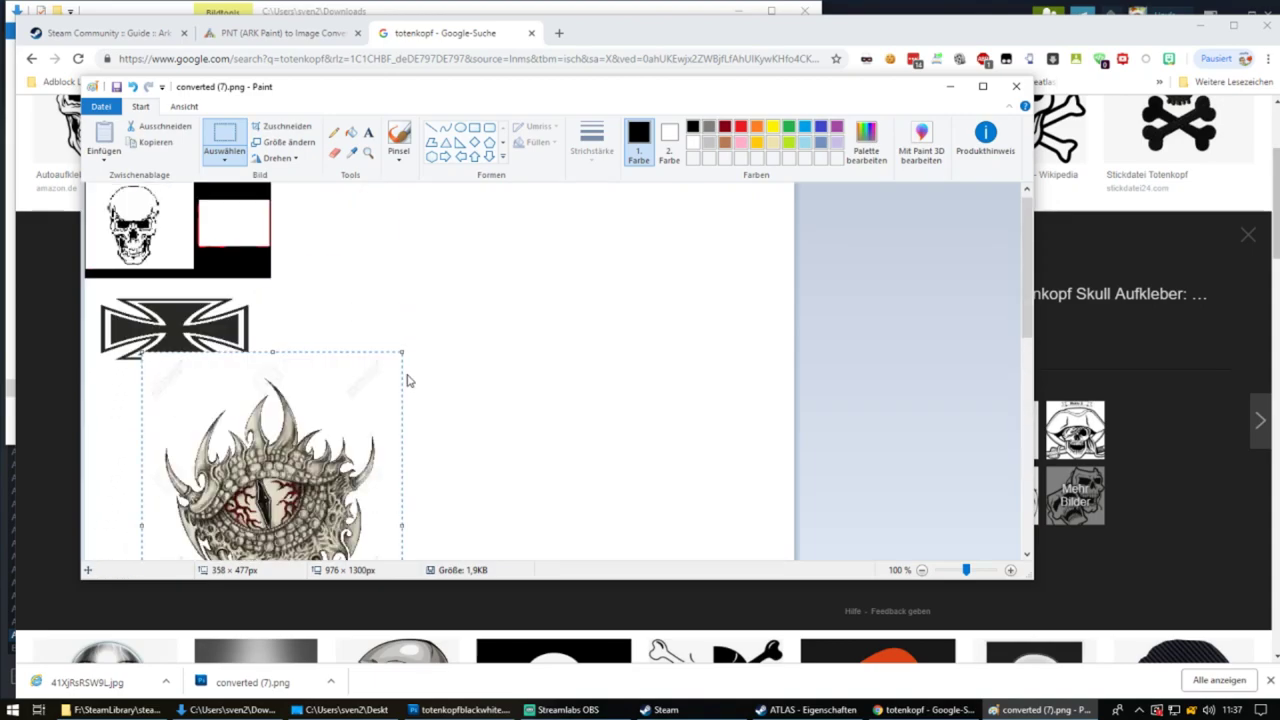
drag(376, 397, 376, 400)
drag(332, 486, 379, 227)
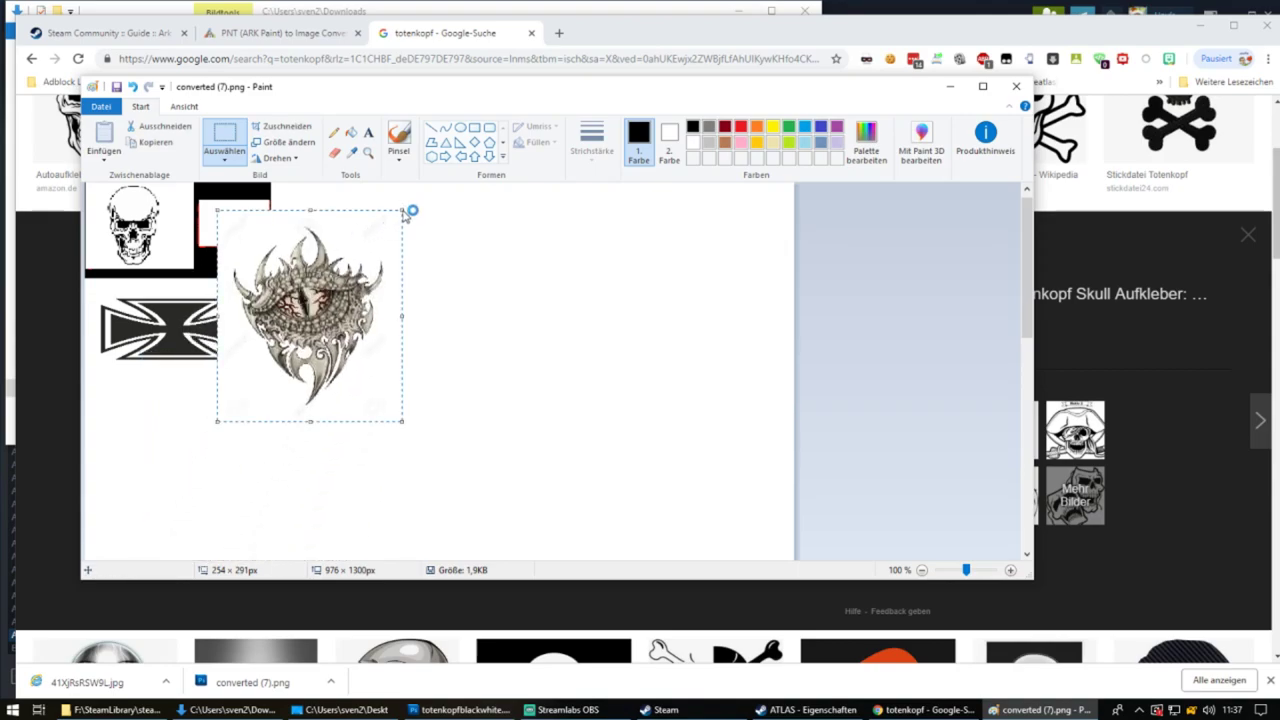
- Try to fit the dragon-eye picture into the red-framed area at about 84 × 43 px, and delete the picture
drag(402, 211, 320, 357)
drag(275, 396, 250, 239)
drag(287, 197, 284, 241)
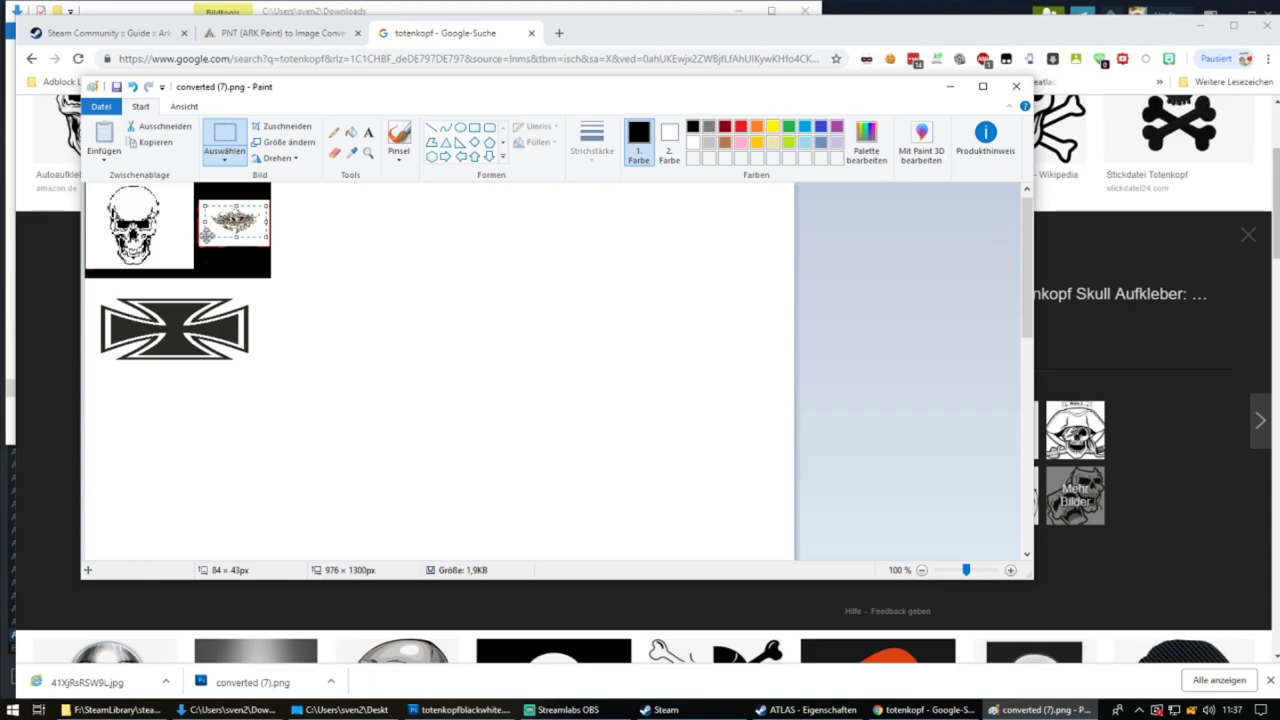
mouse_move(203, 203)
mouse_down()
mouse_move(218, 237)
mouse_move(198, 201)
mouse_move(314, 233)
mouse_move(345, 270)
mouse_move(349, 333)
mouse_move(443, 334)
mouse_up()
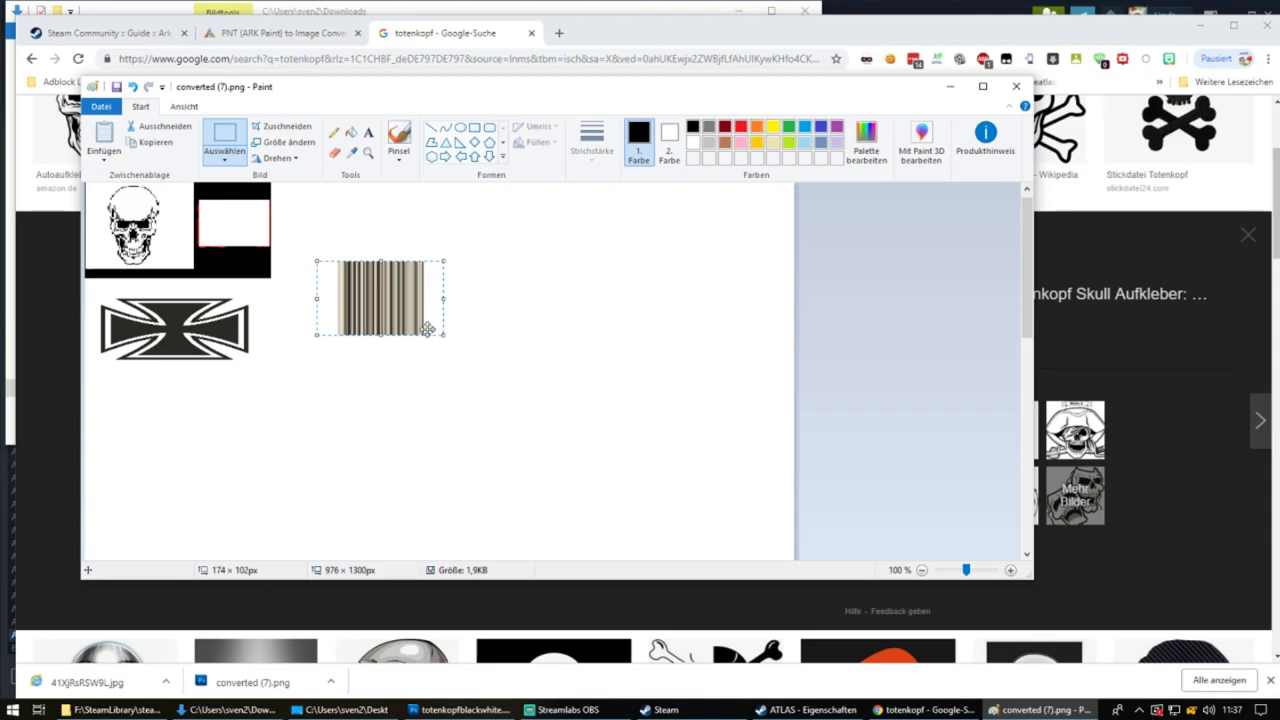
key(Delete)
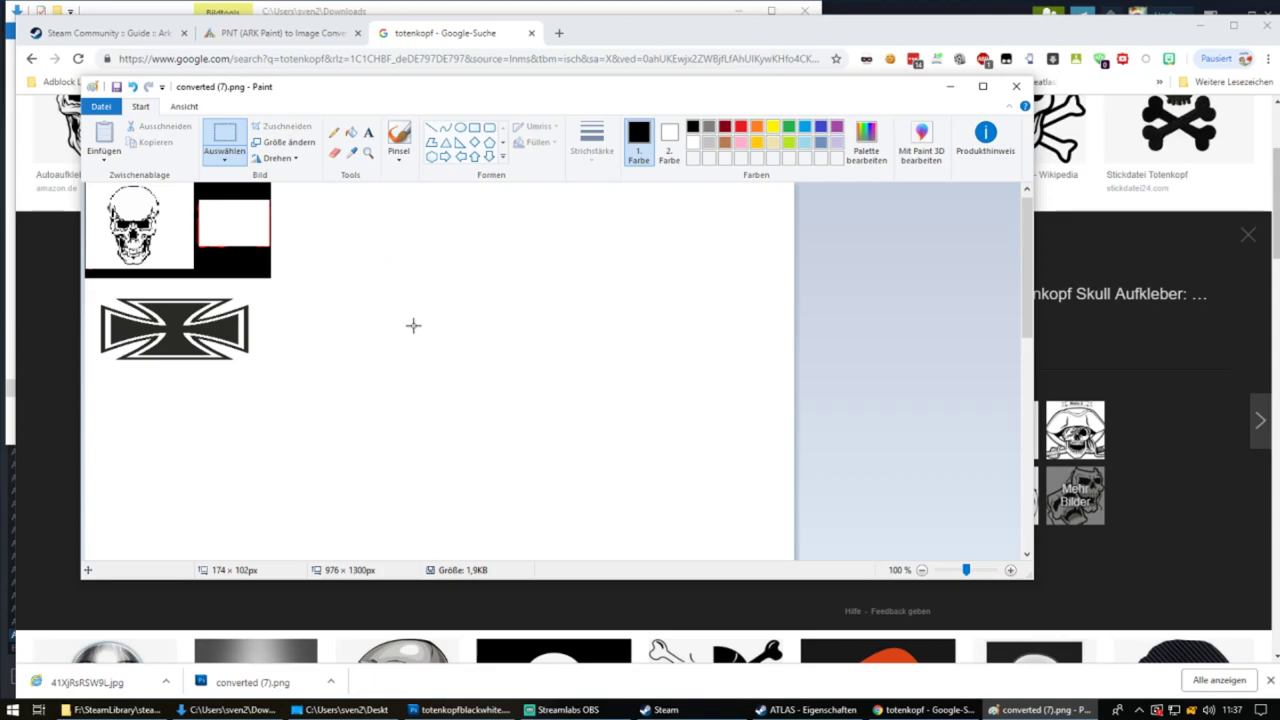
- Insert a fresh copy of the dragon-eye picture from the Desktop folder
click(104, 163)
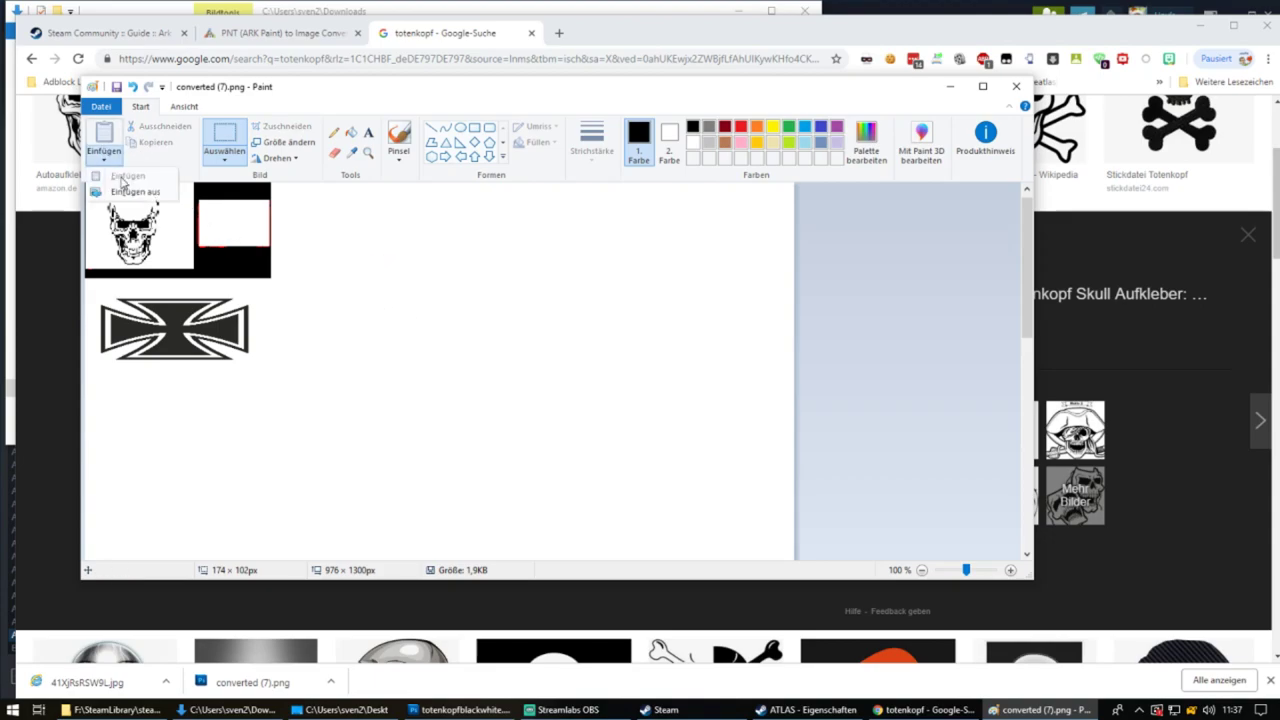
click(126, 190)
click(910, 262)
double_click(912, 262)
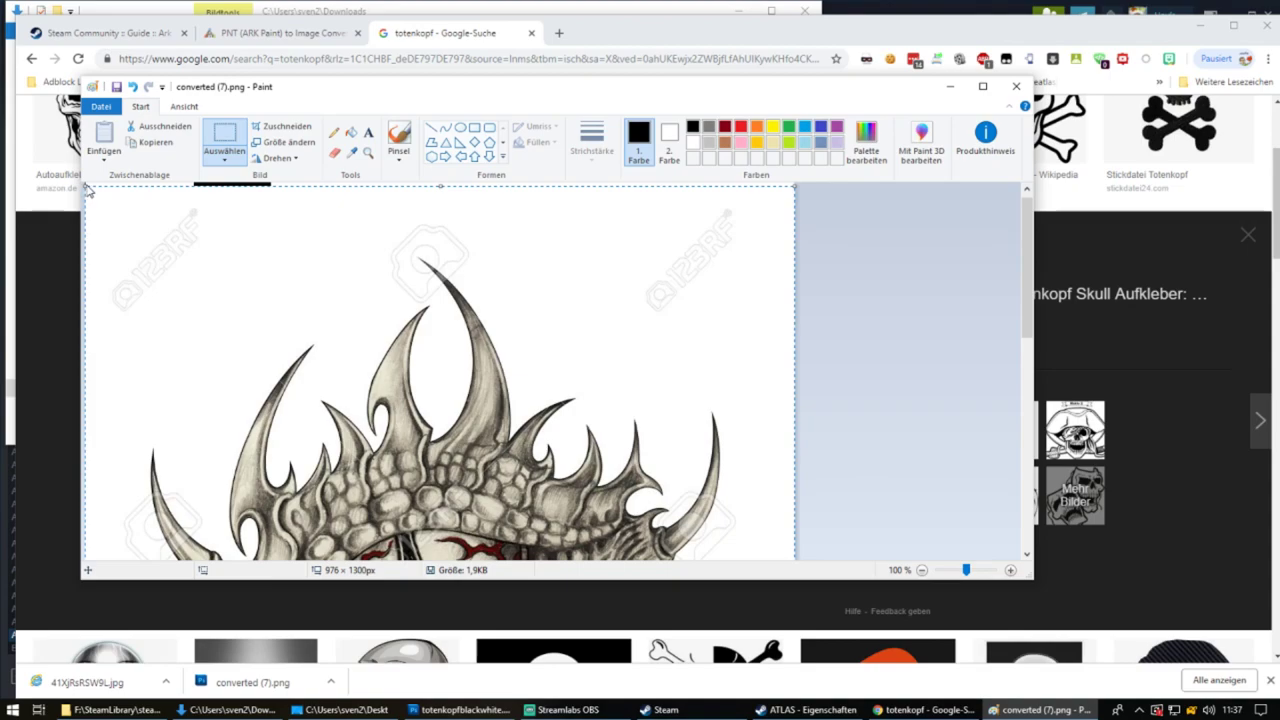
- Shrink the new dragon-eye picture to about 94 × 69 px and fit it into the small red-framed area
drag(313, 233, 398, 278)
drag(321, 243, 567, 494)
drag(658, 534, 429, 309)
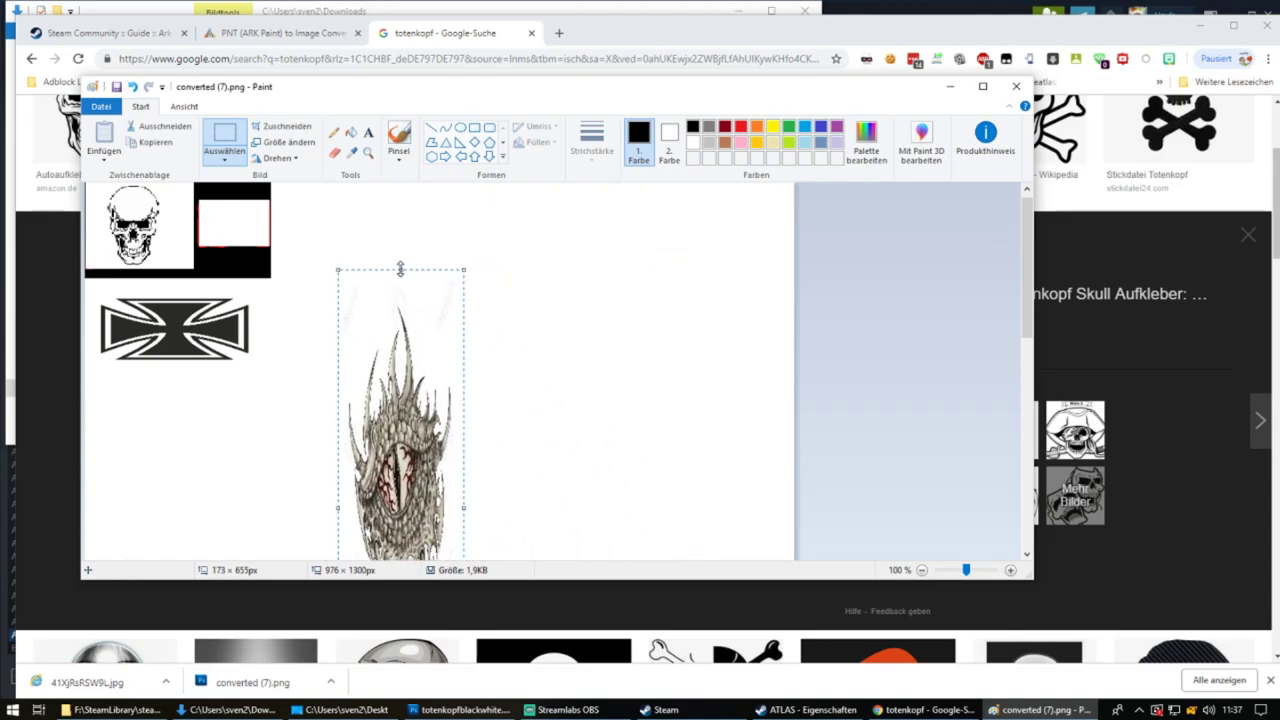
drag(400, 269, 359, 257)
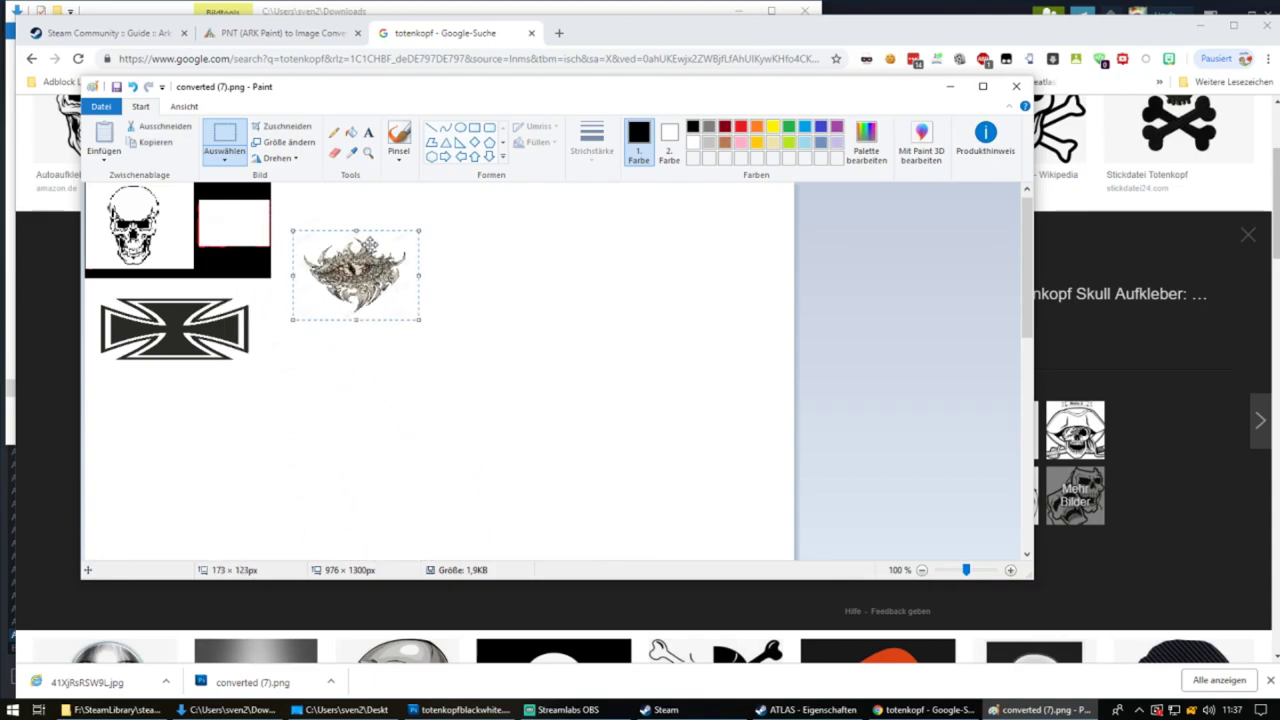
drag(292, 230, 235, 222)
click(305, 240)
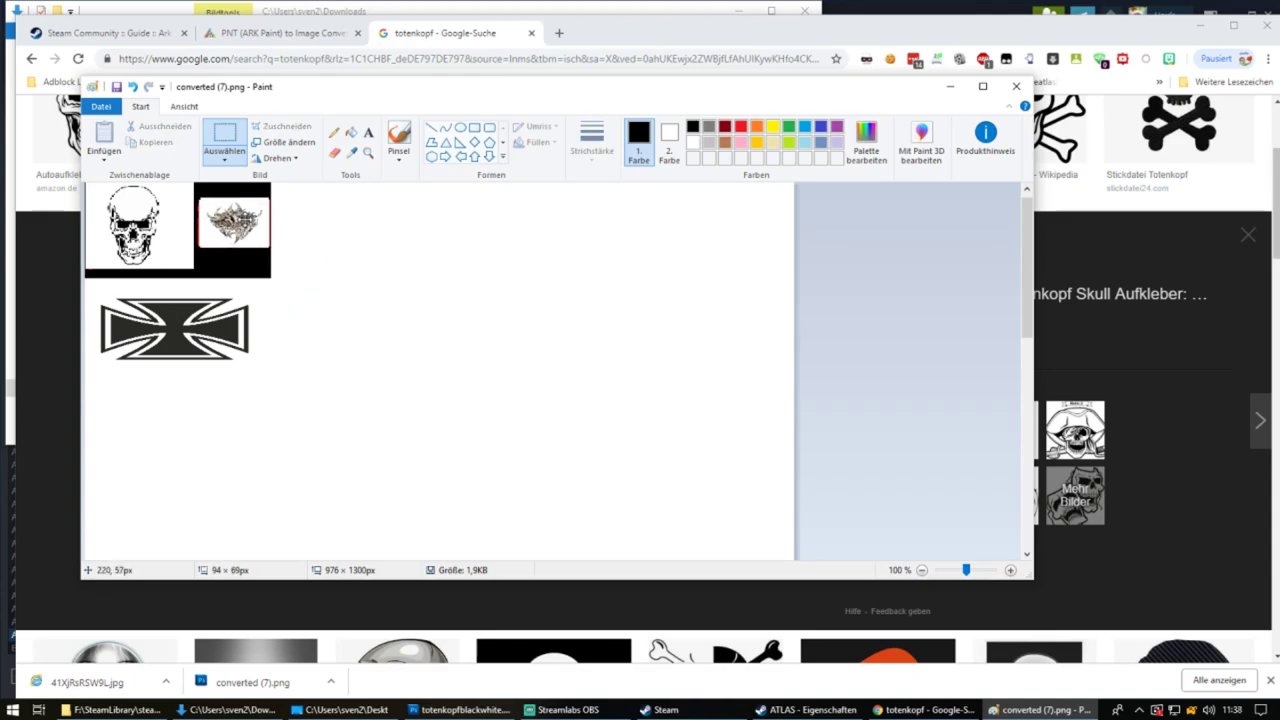
key(ctrl+z)
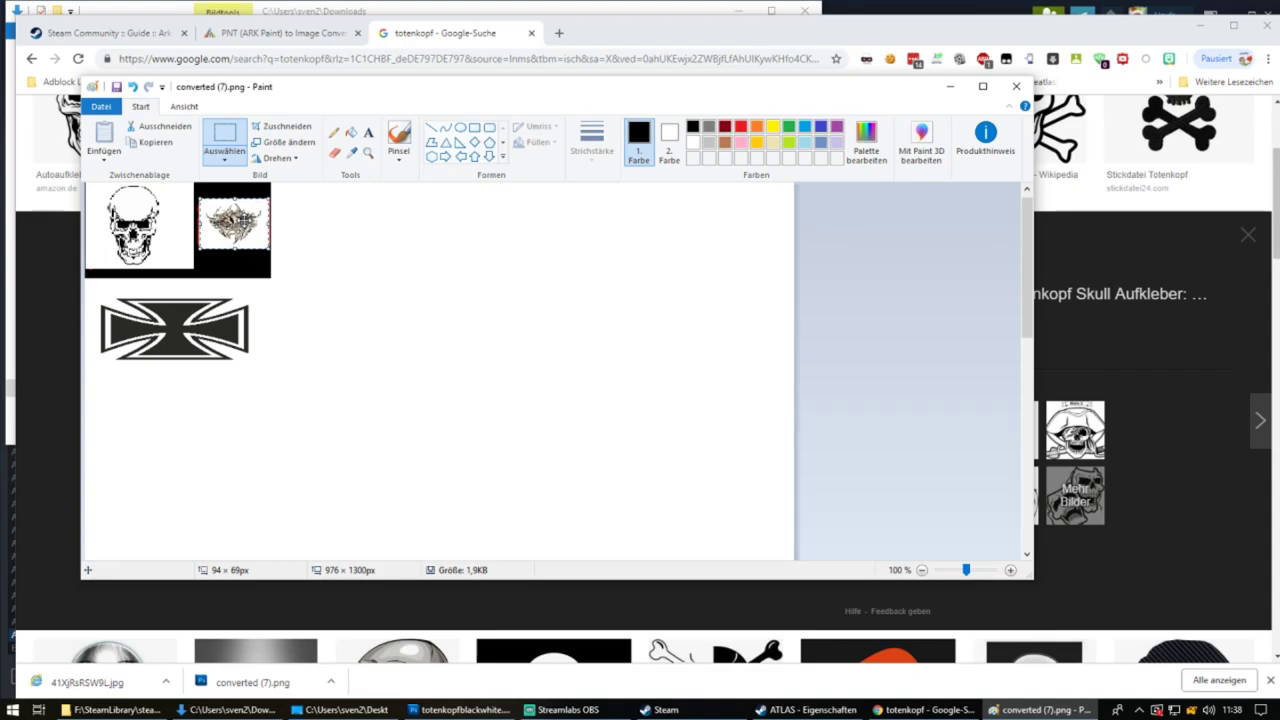
- Reduce the canvas to about 256 × 252 px, cutting off the blank space around the template
scroll(811, 499, down, 10)
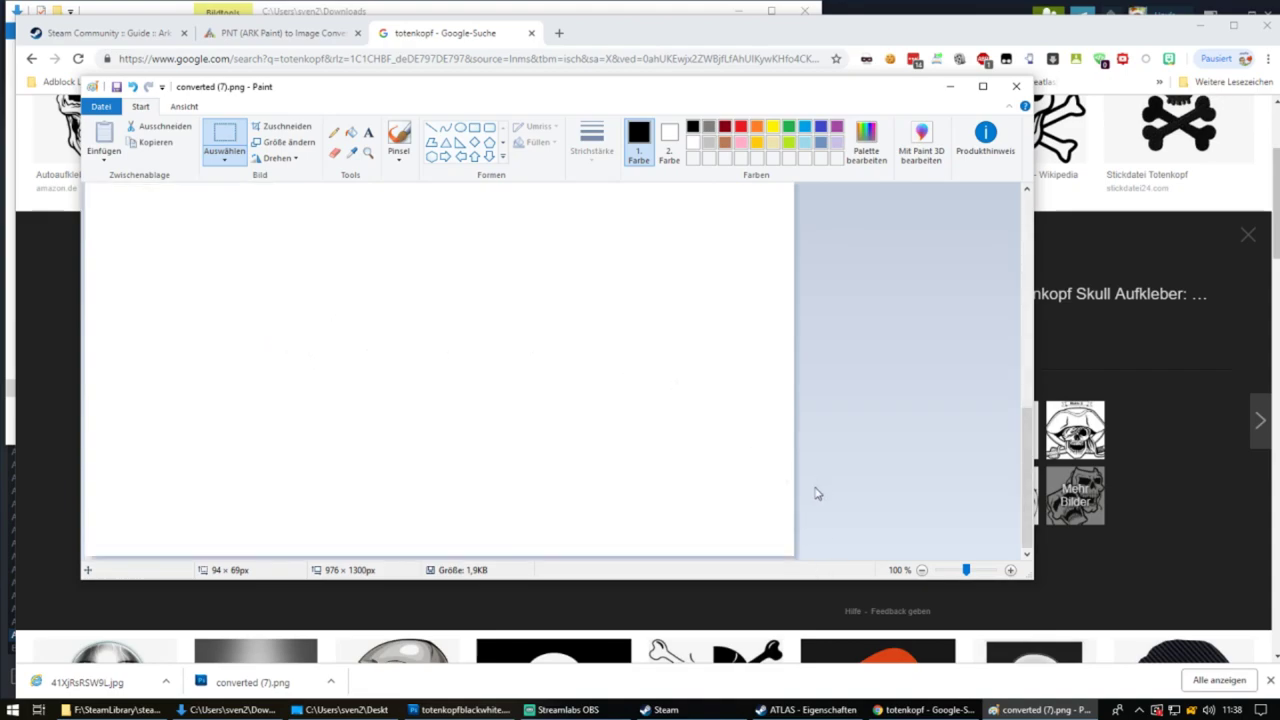
drag(795, 557, 280, 268)
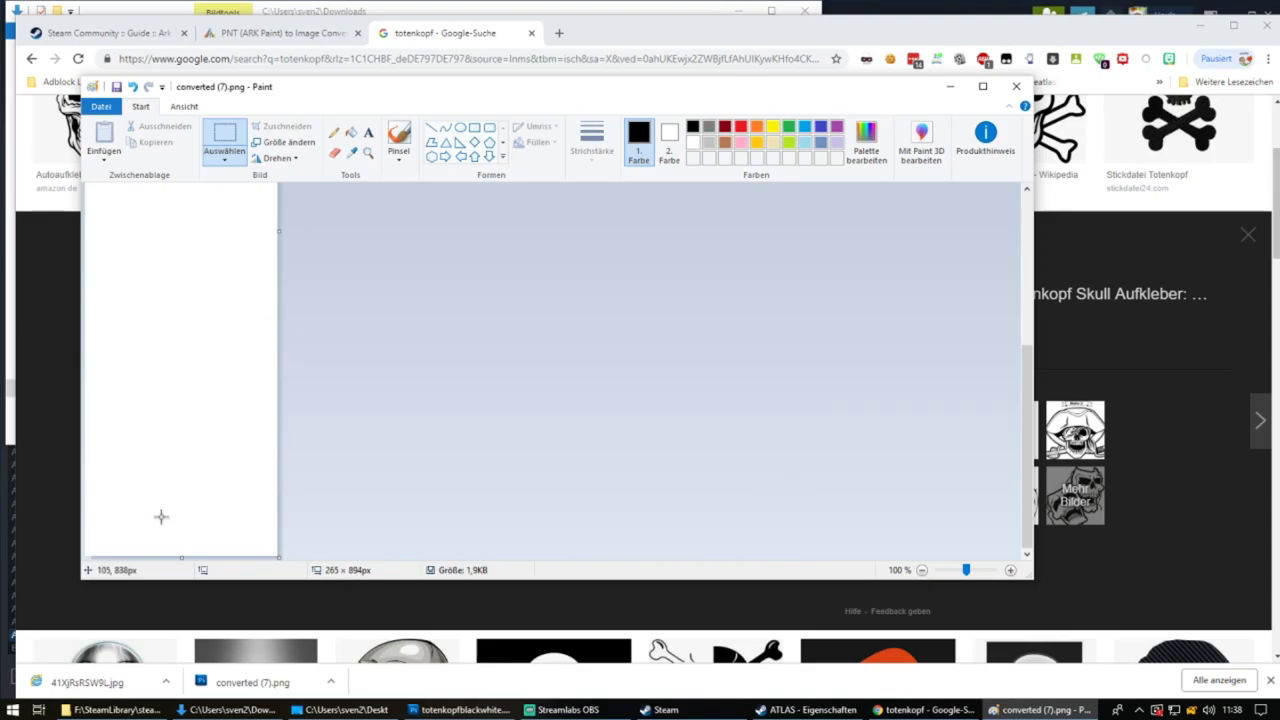
drag(181, 558, 212, 292)
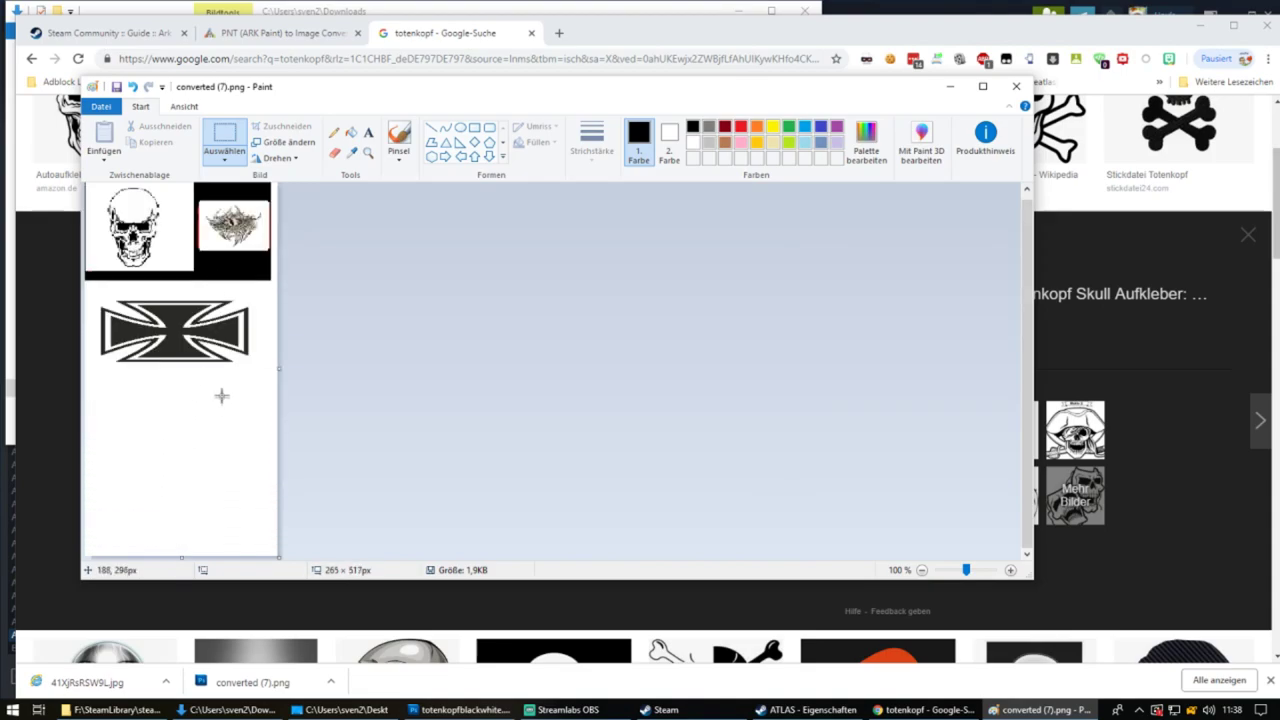
drag(179, 556, 204, 366)
drag(281, 278, 271, 278)
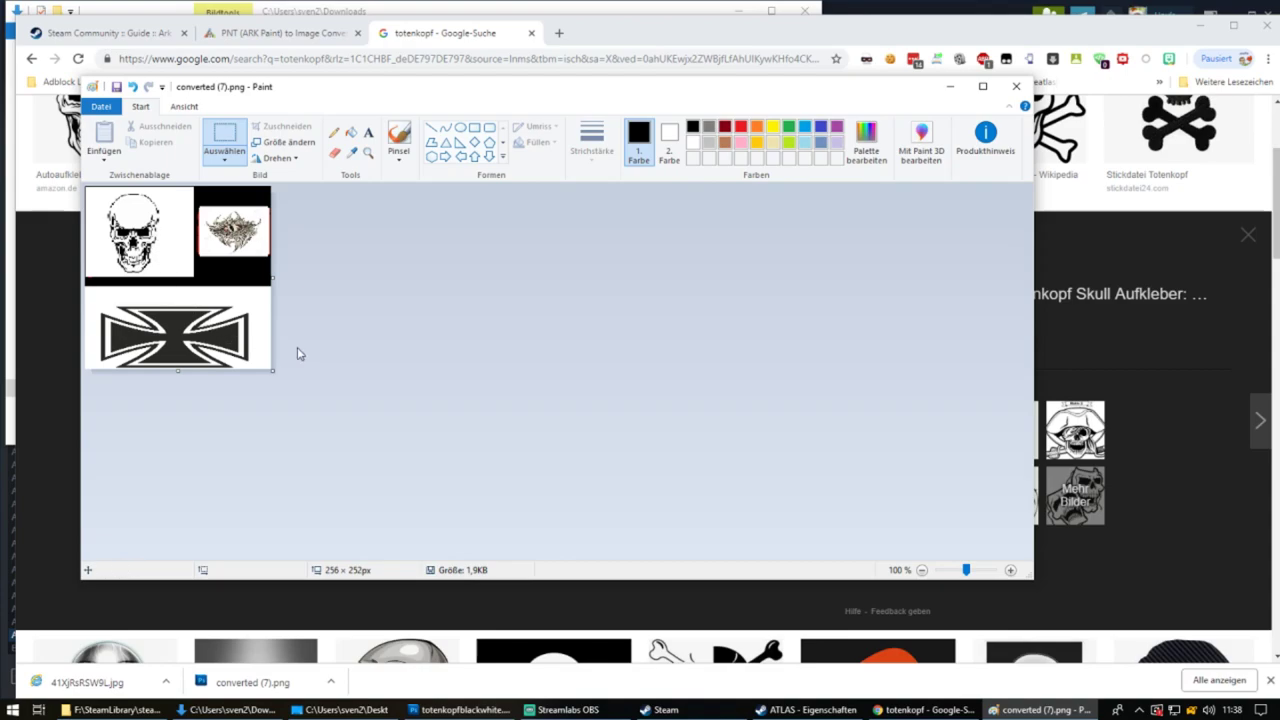
- Save the finished sail design as a PNG named youtube in the Desktop folder
click(105, 107)
click(137, 223)
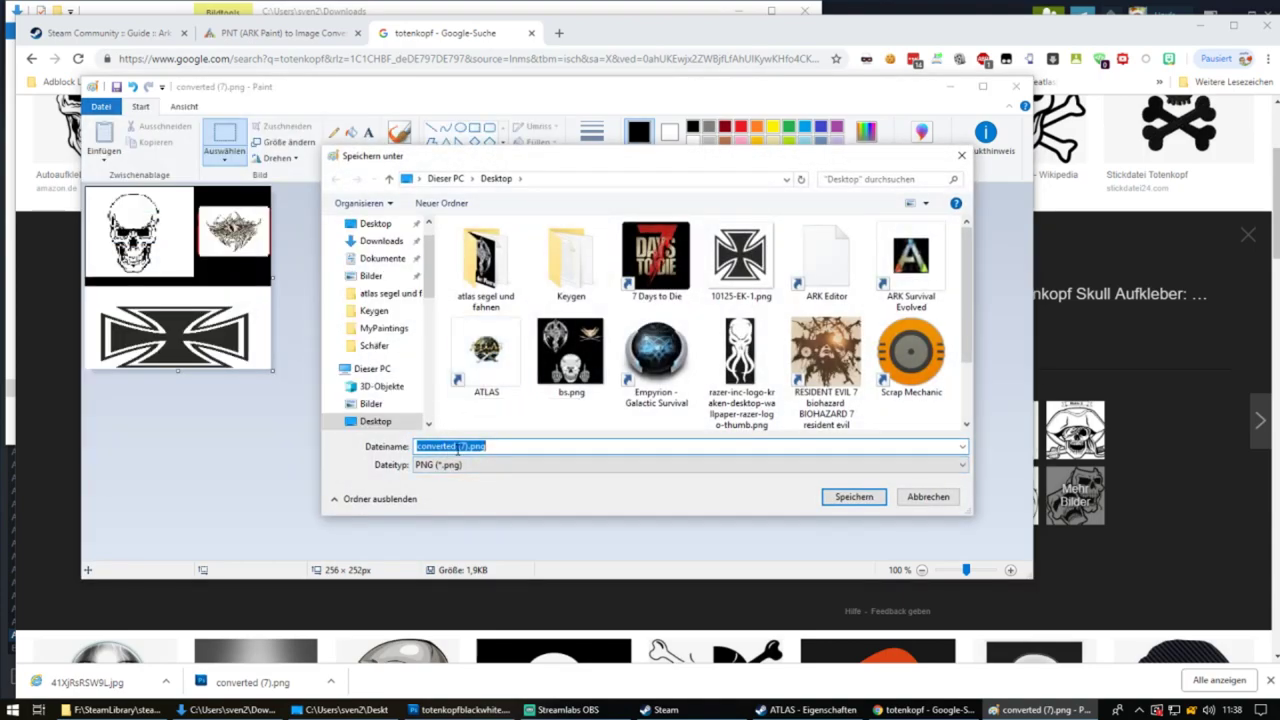
text(youtube)
key(Return)
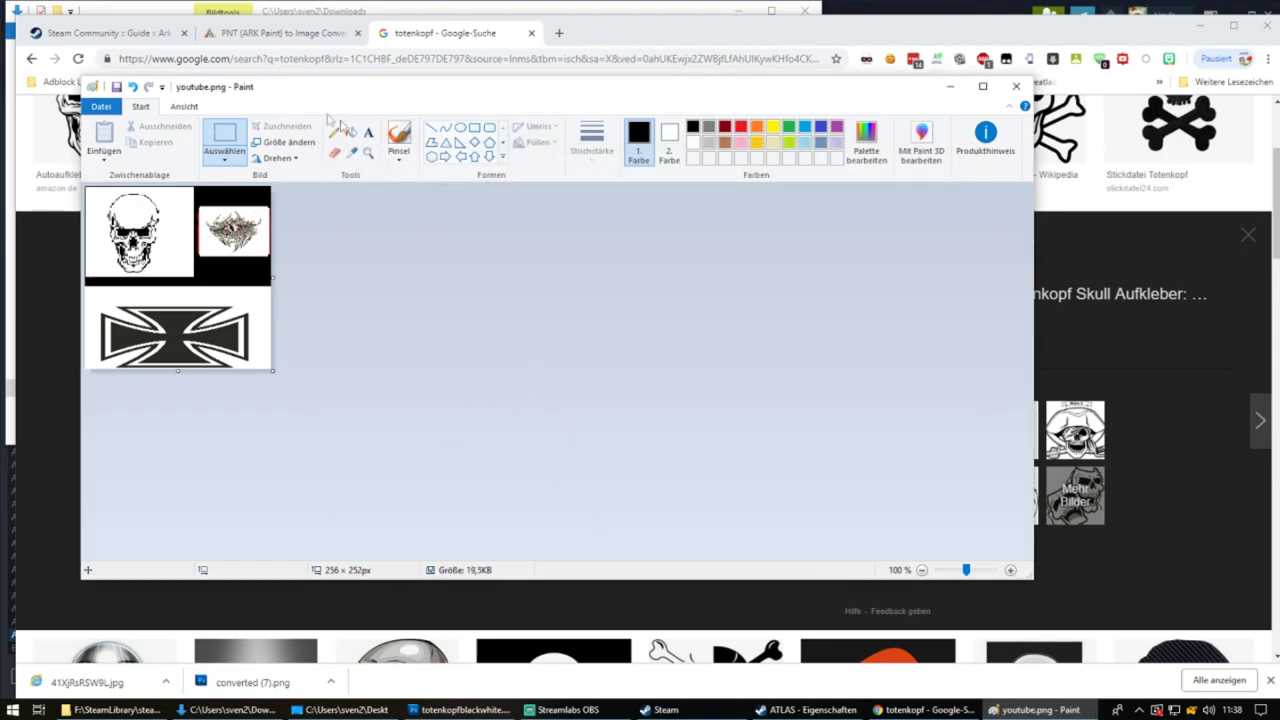
- Switch to the Steam guide on the Ark Paint Converter and examine its description and program download links
click(133, 35)
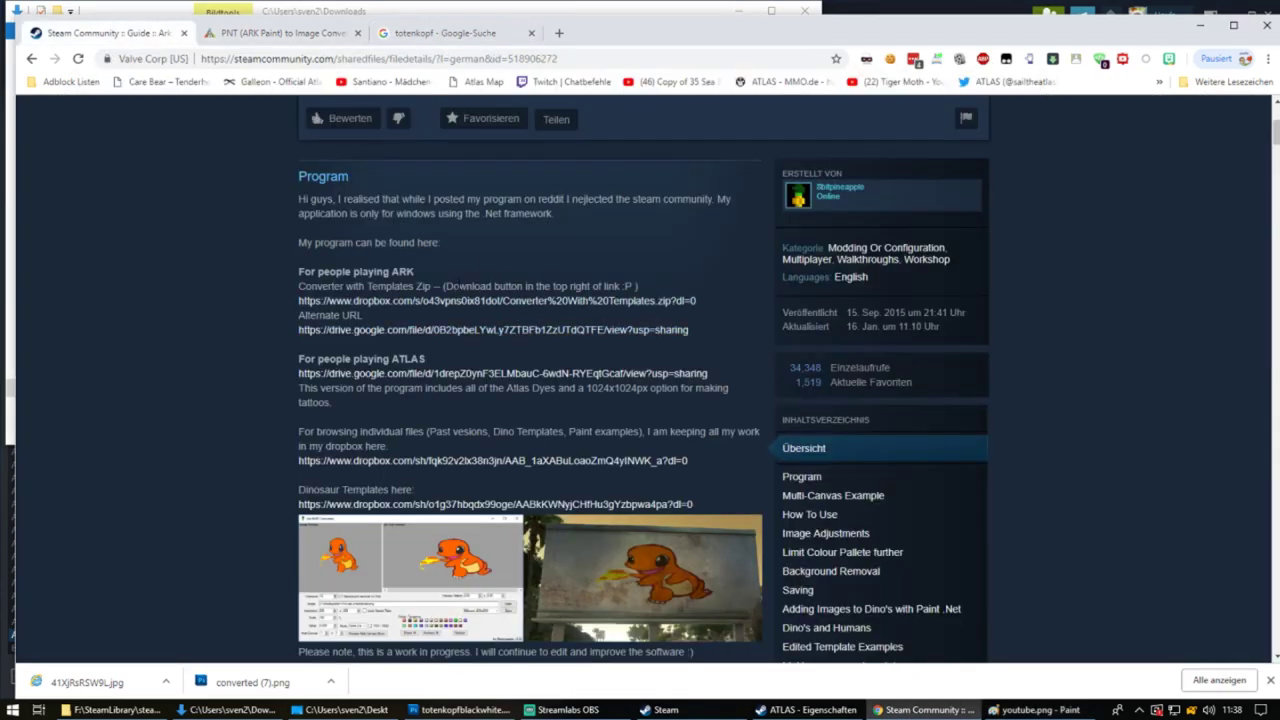
scroll(463, 294, up, 5)
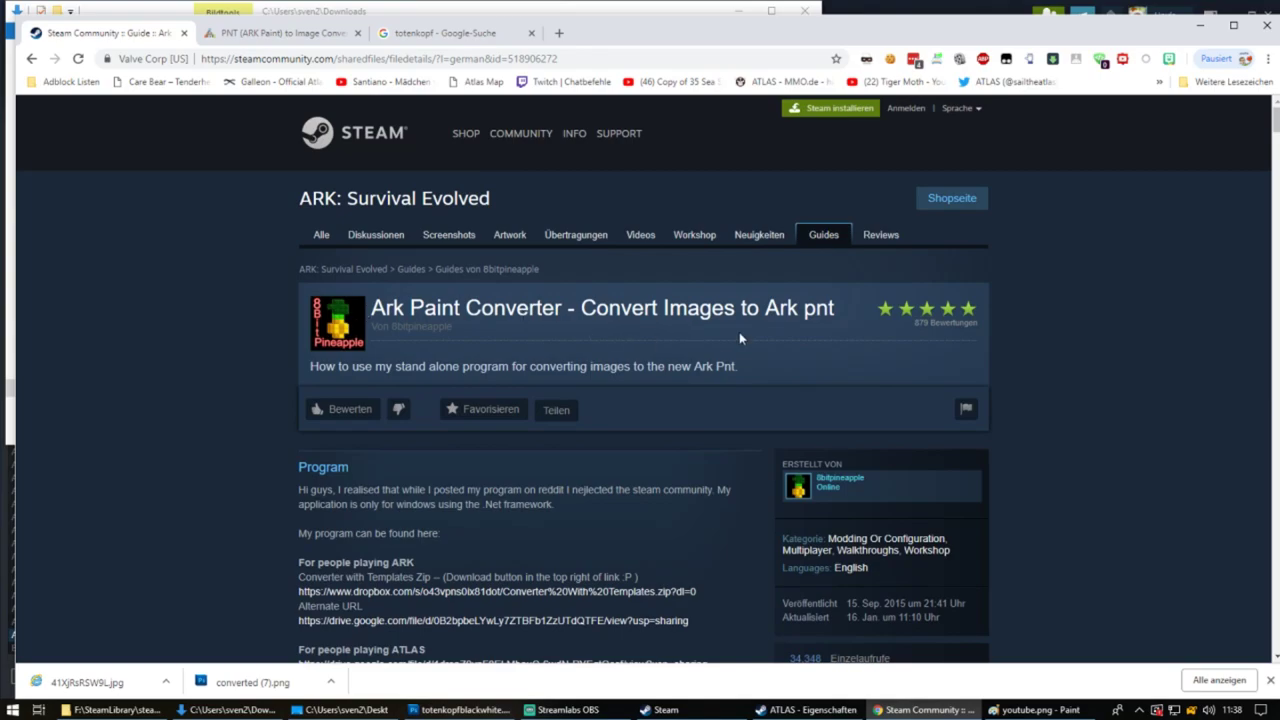
scroll(693, 335, down, 2)
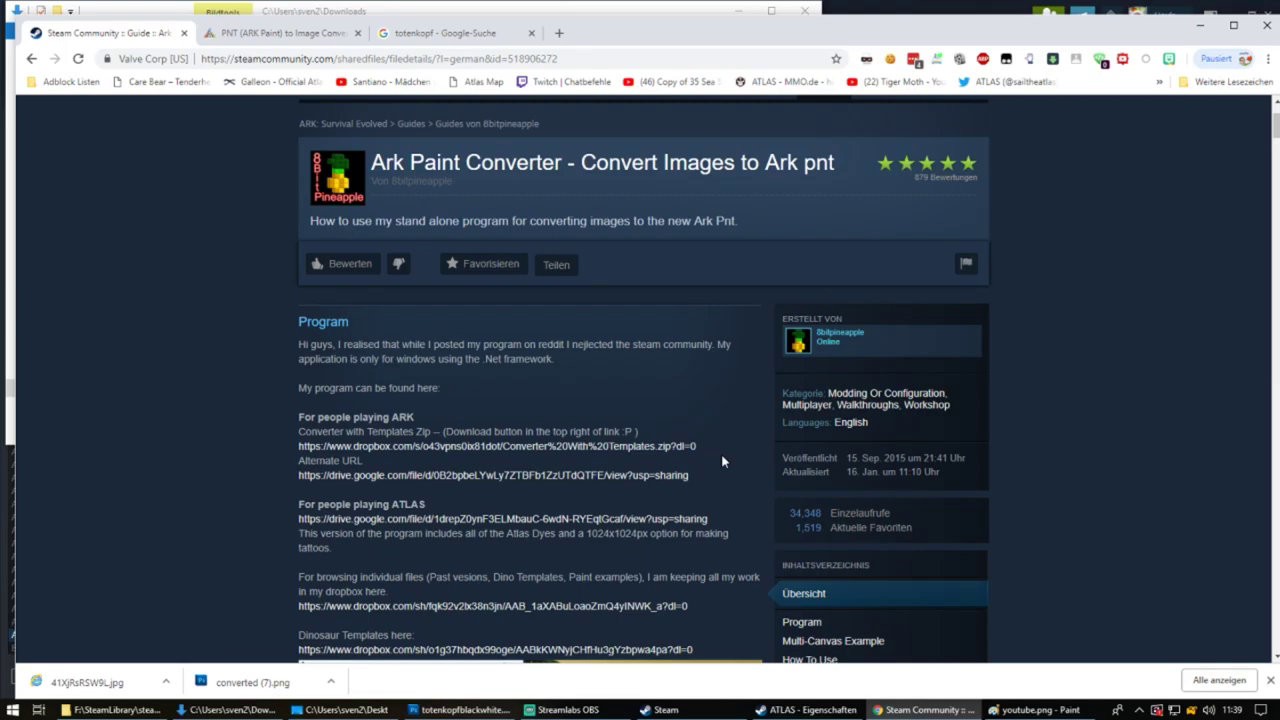
- Find Converter With Templates (1).zip in the browser's download history and open the archive
key(ctrl+j)
scroll(680, 314, down, 15)
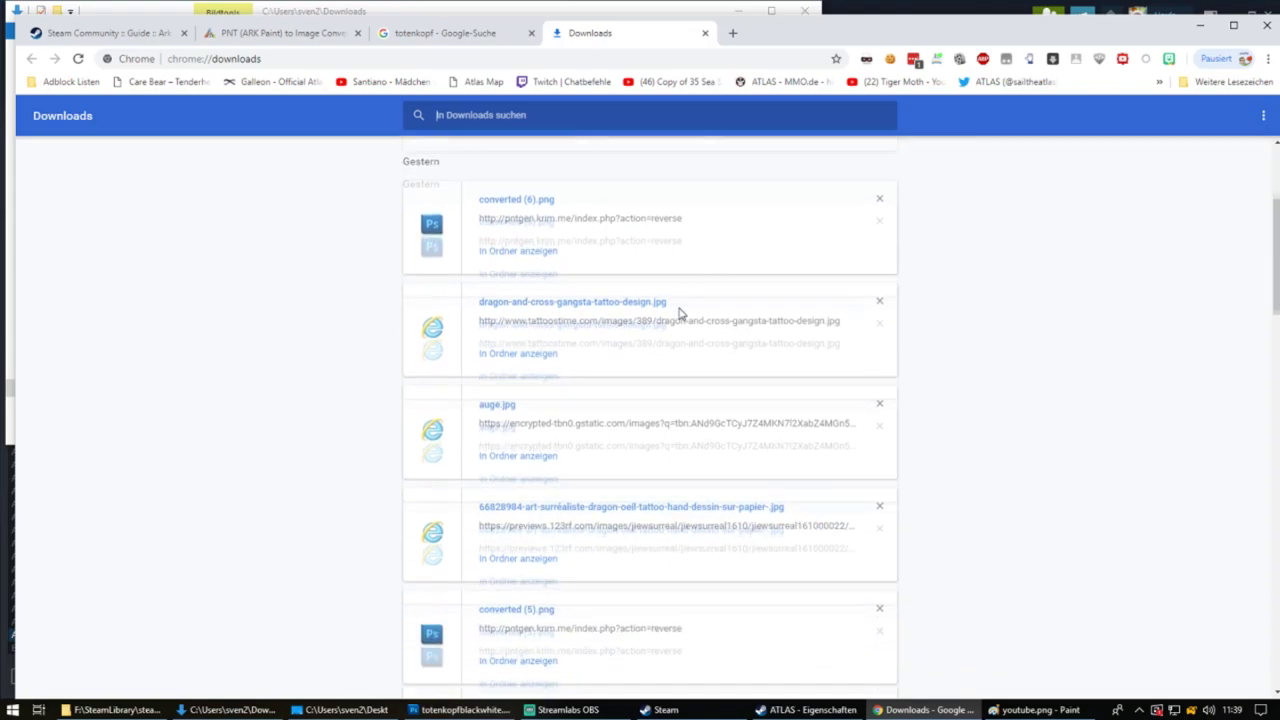
scroll(680, 314, down, 10)
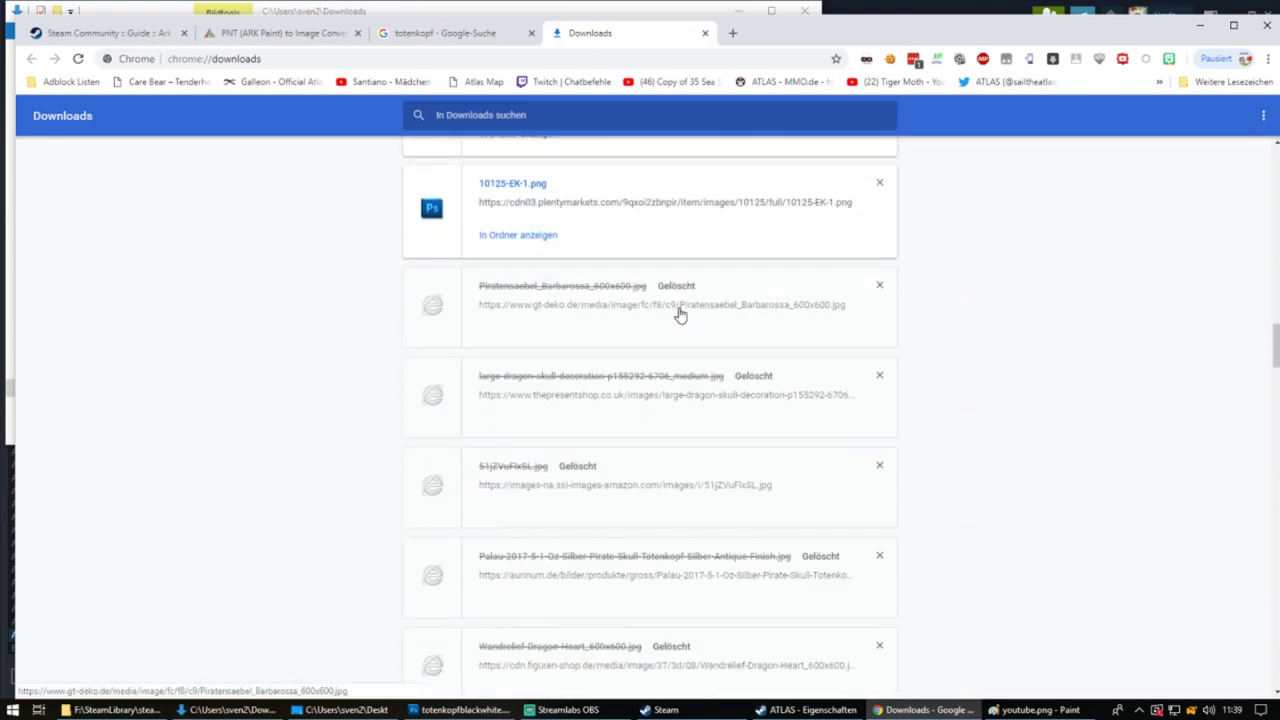
scroll(680, 314, down, 7)
scroll(679, 314, down, 15)
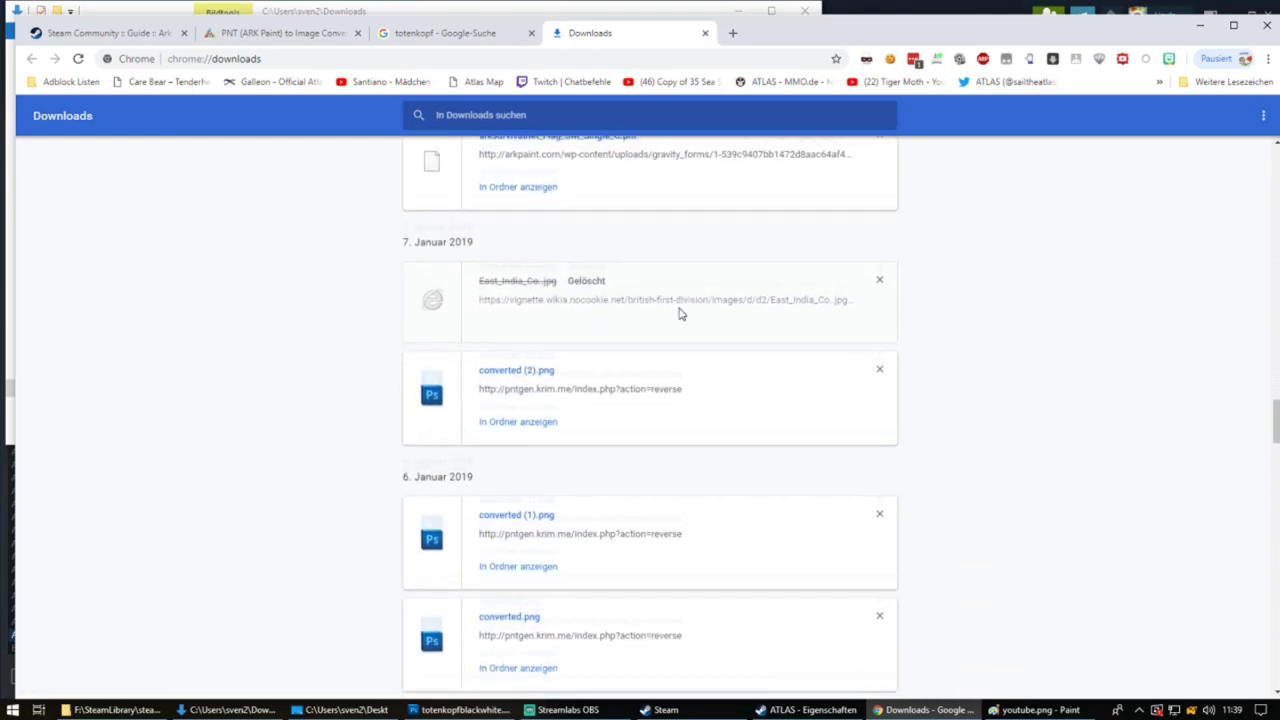
scroll(657, 318, up, 1)
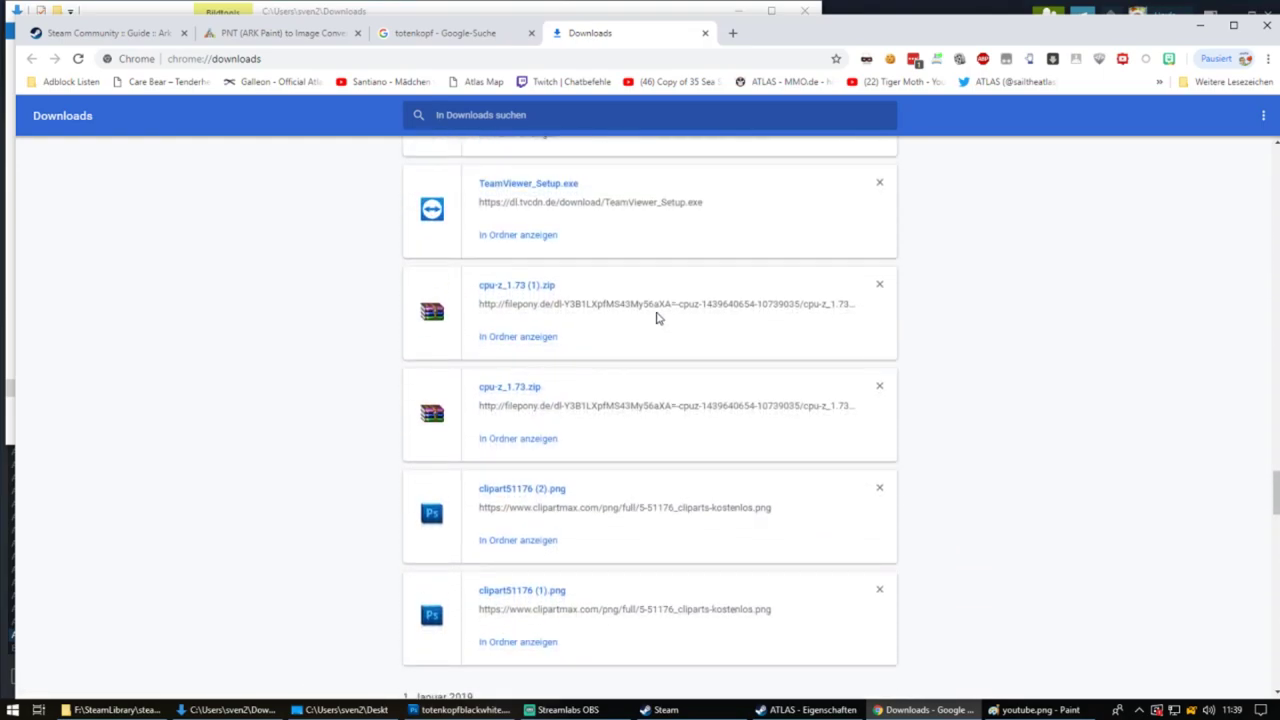
scroll(585, 353, down, 4)
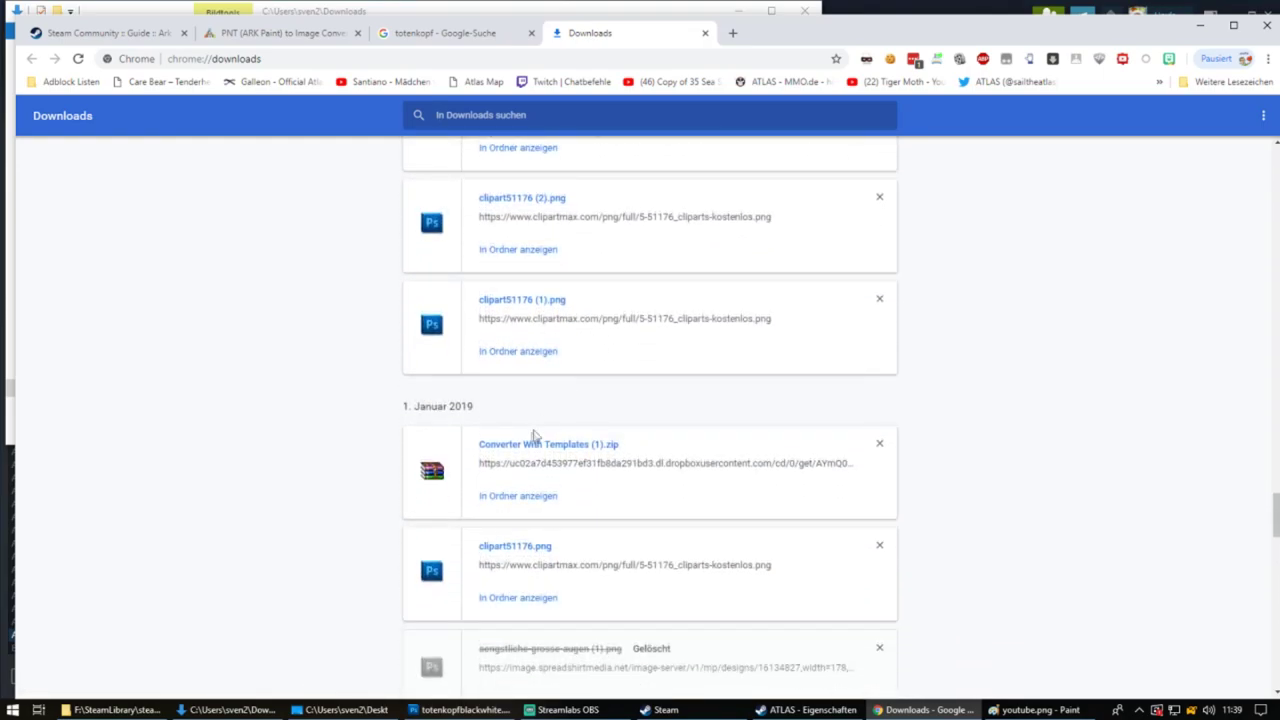
click(529, 445)
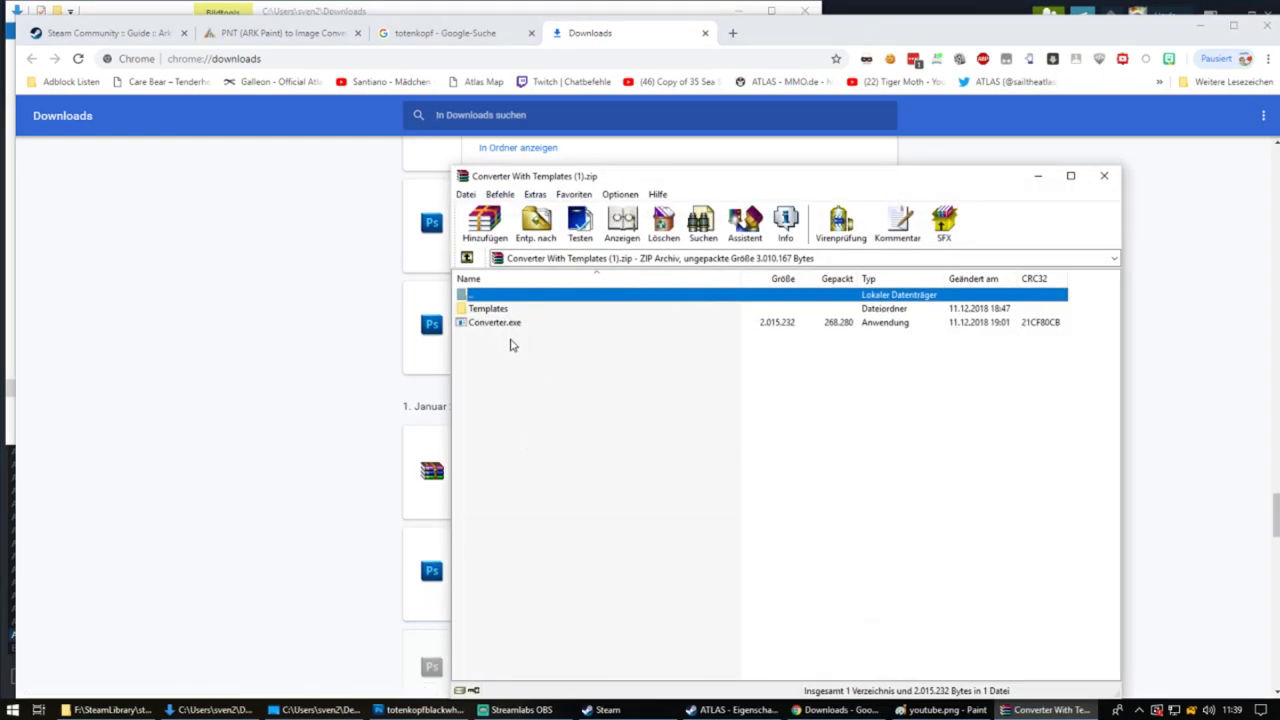
- Run Converter.exe from the archive and place its window in the middle of the screen
click(484, 311)
double_click(484, 313)
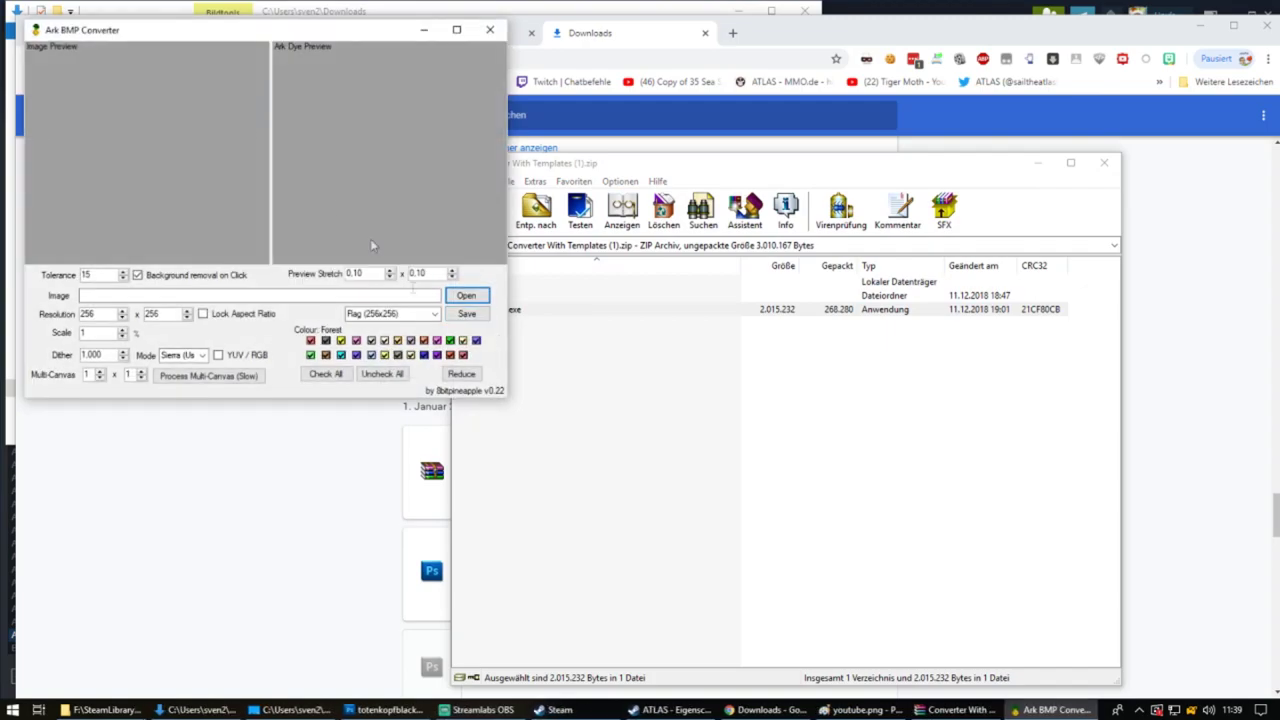
drag(122, 31, 540, 180)
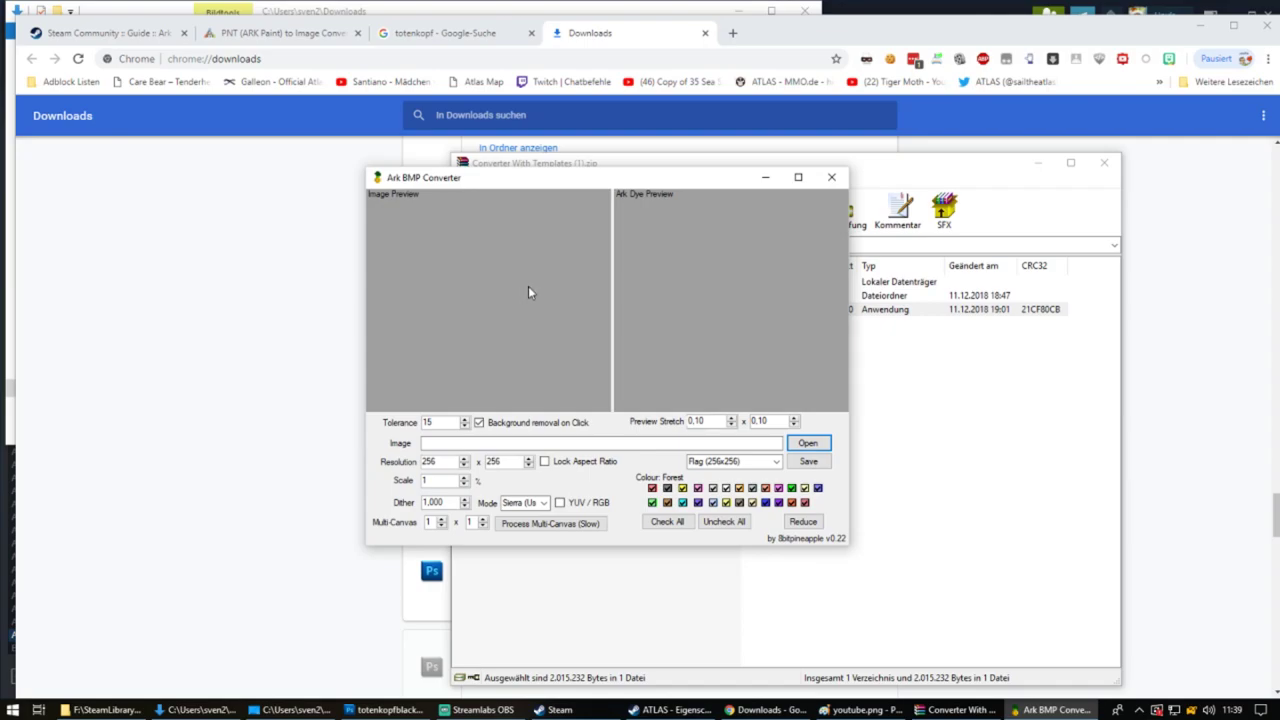
- Load youtube.png from the Desktop folder into the converter and save it there as the ARKPaint file youtube.pnt
click(807, 443)
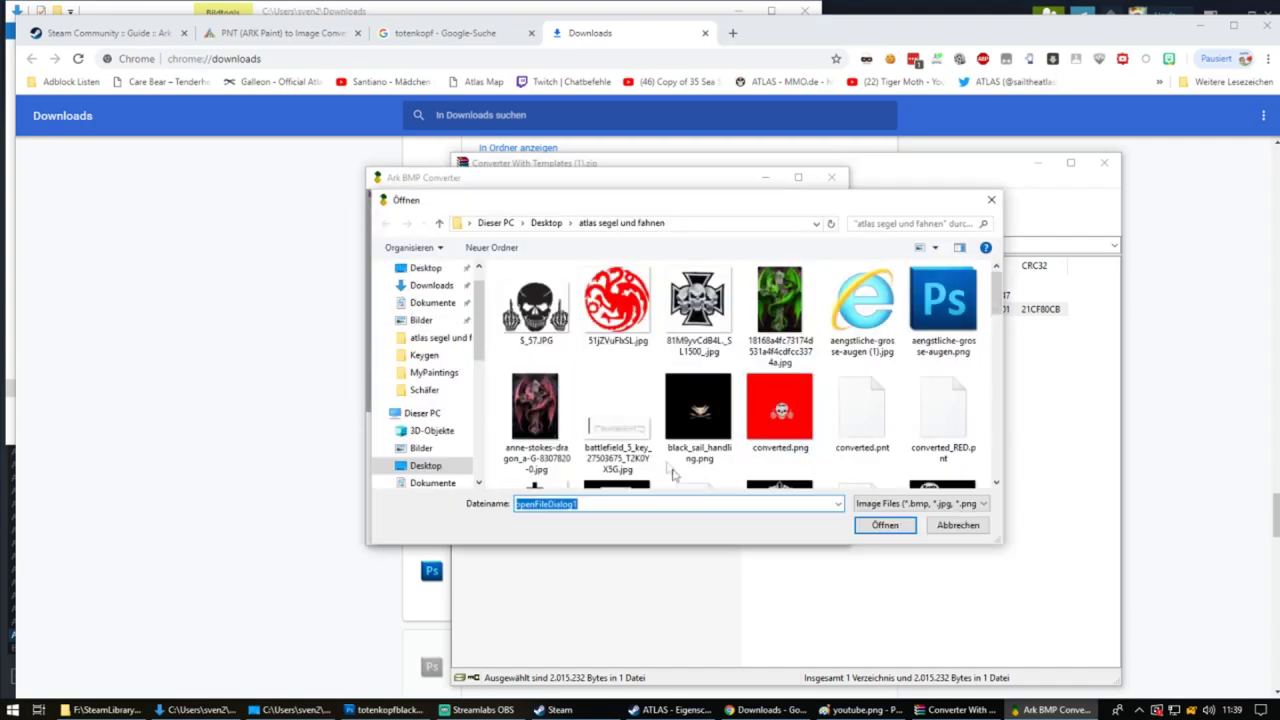
text(you)
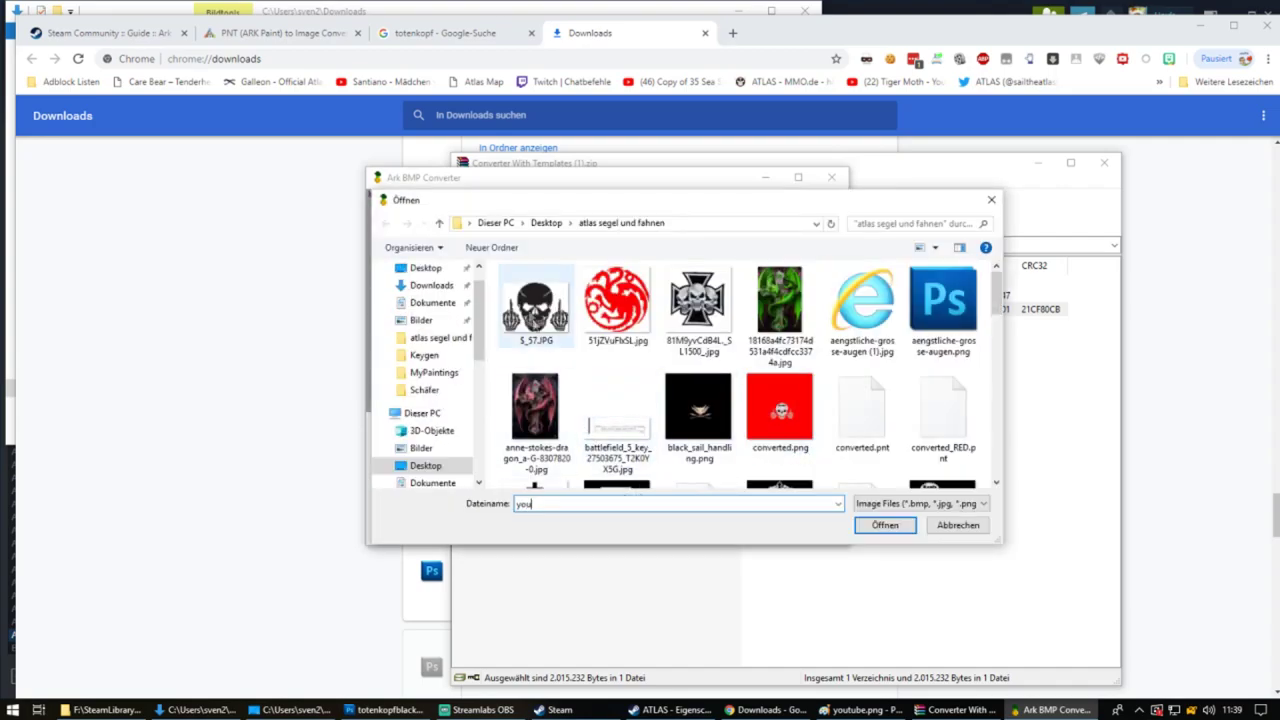
click(550, 223)
scroll(643, 428, down, 6)
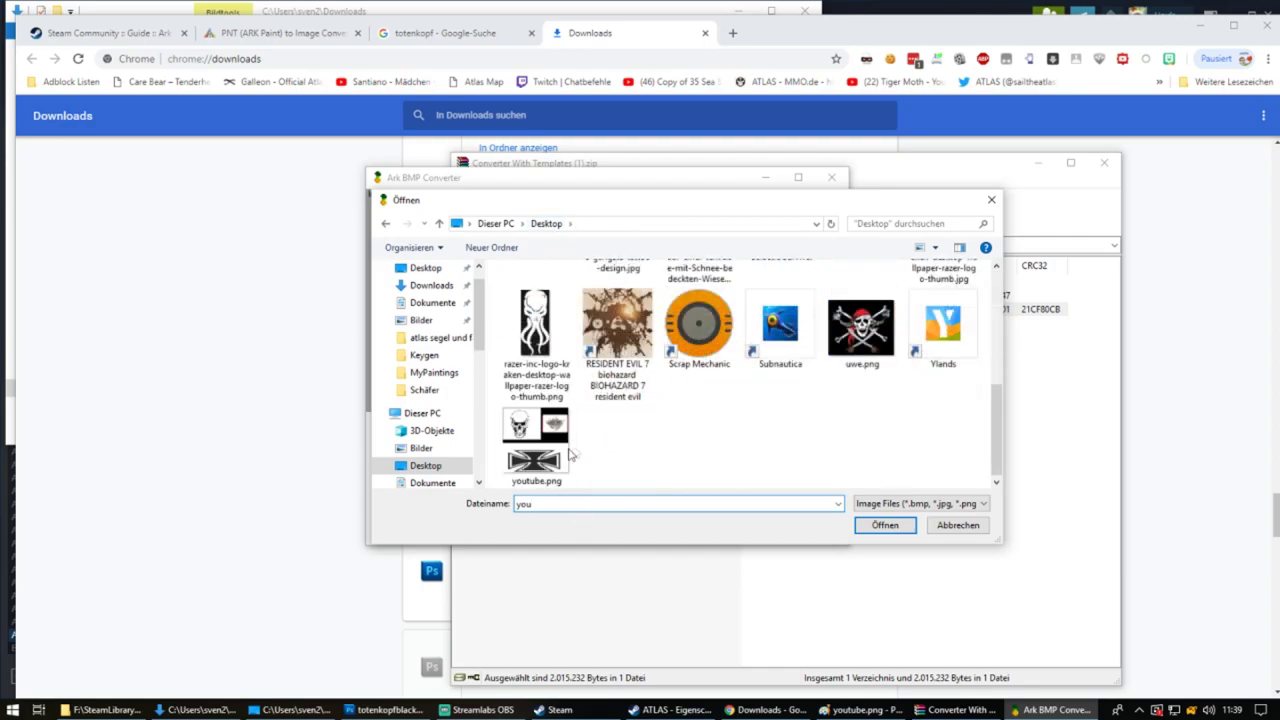
click(545, 456)
click(884, 525)
scroll(808, 283, down, 1)
scroll(808, 283, up, 1)
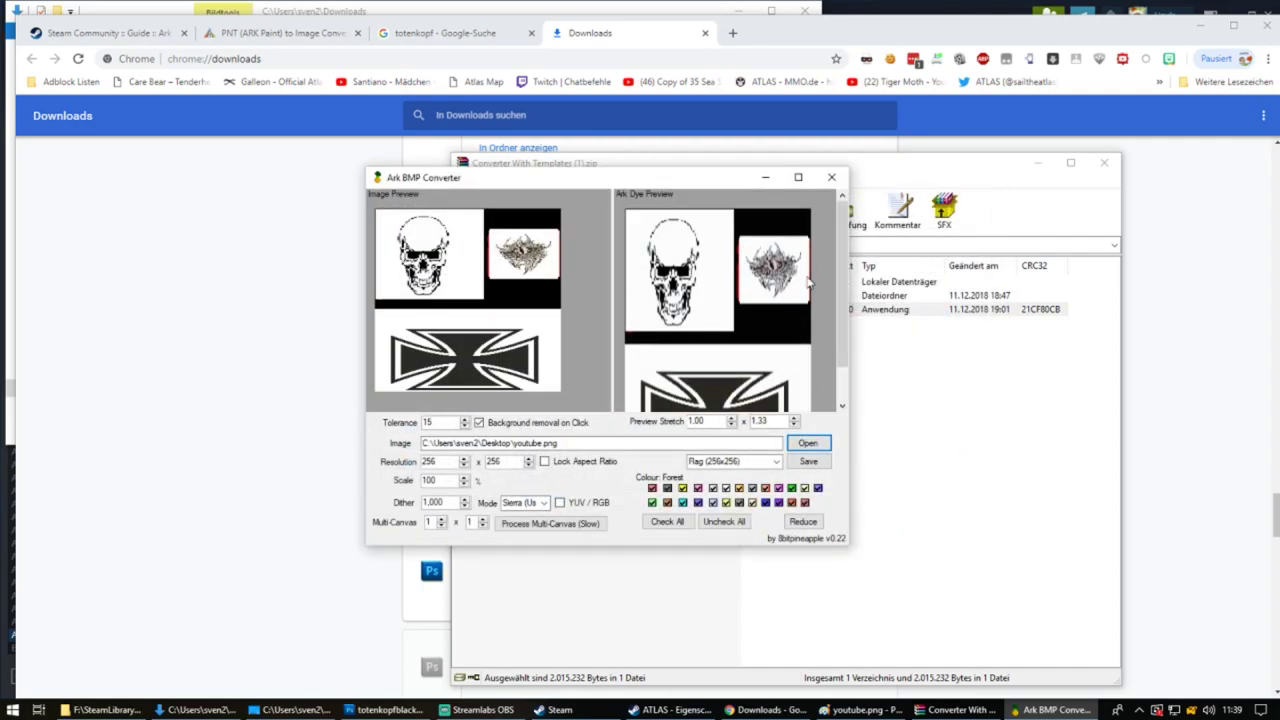
click(810, 462)
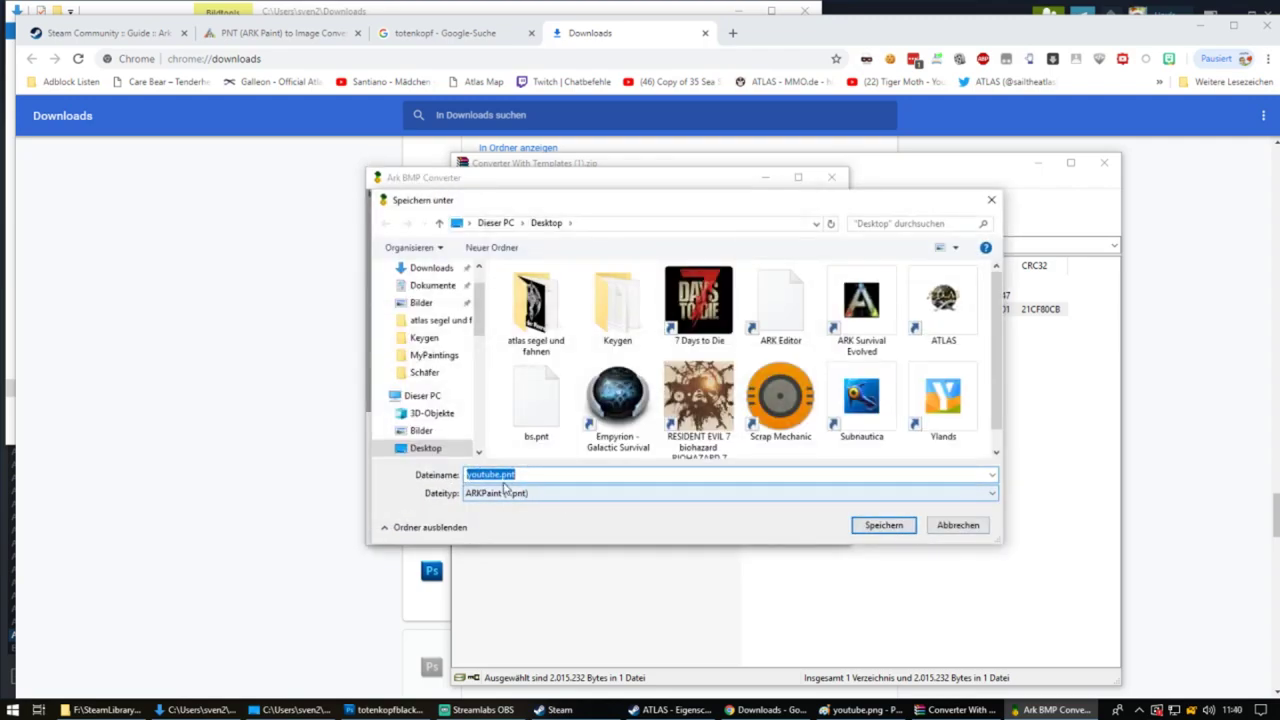
click(884, 525)
- Copy youtube.pnt from the desktop into the ATLAS ShooterGame\Saved\MyPaintings folder
key(super+d)
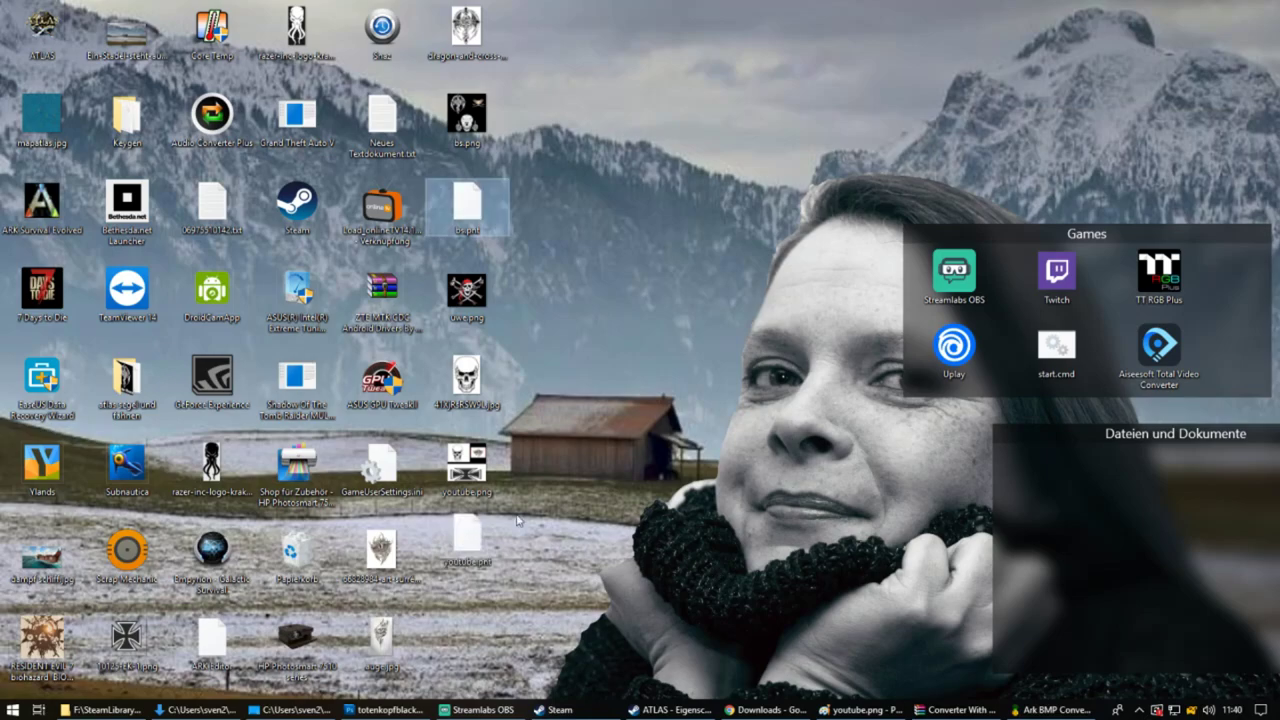
right_click(463, 565)
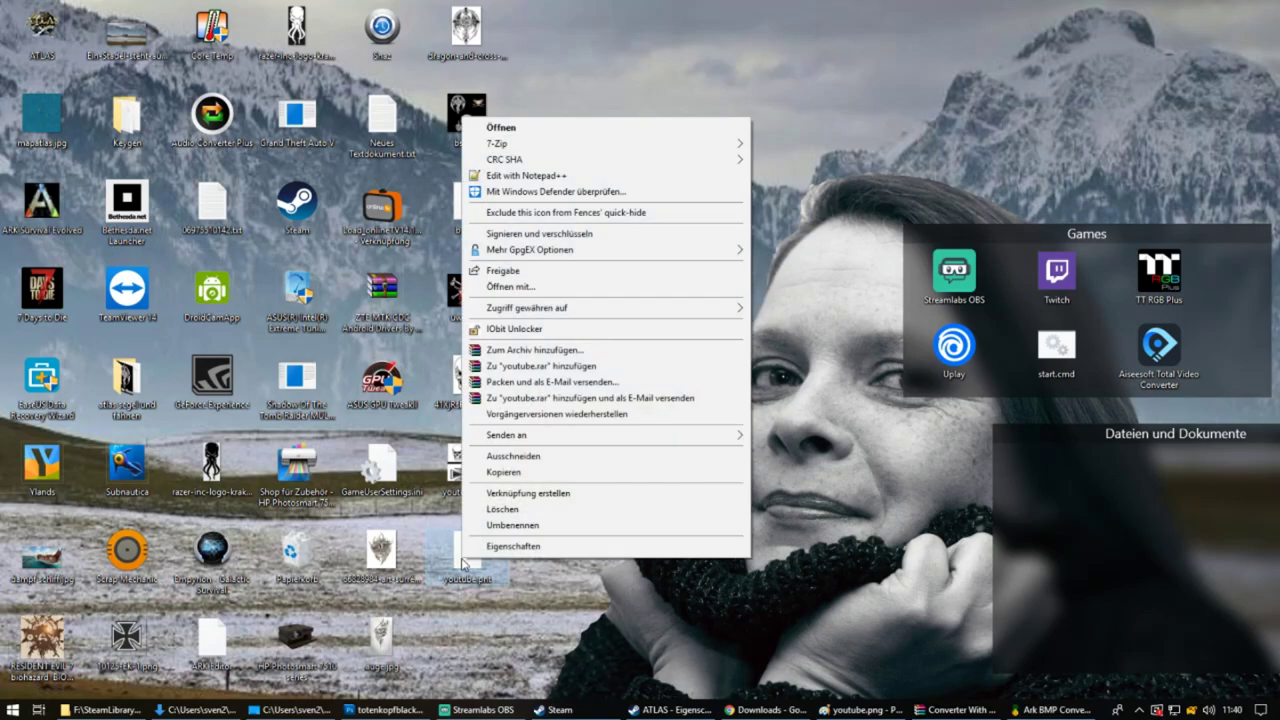
click(515, 481)
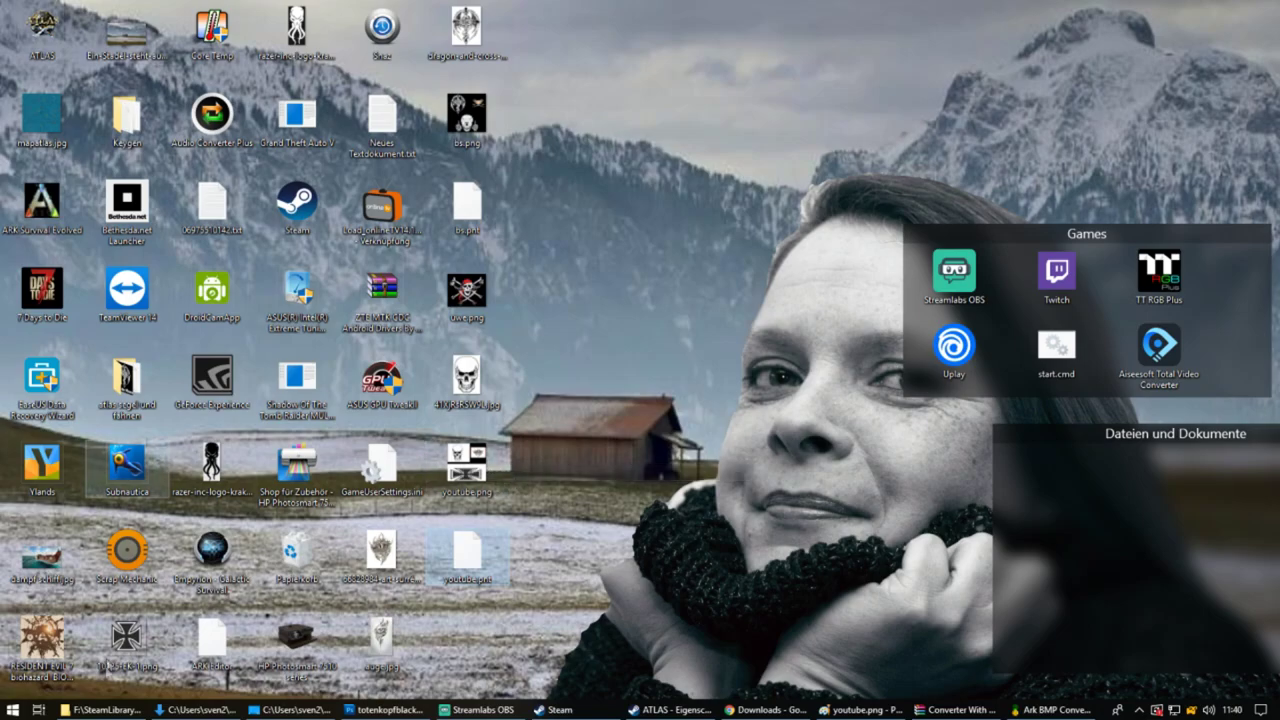
click(100, 709)
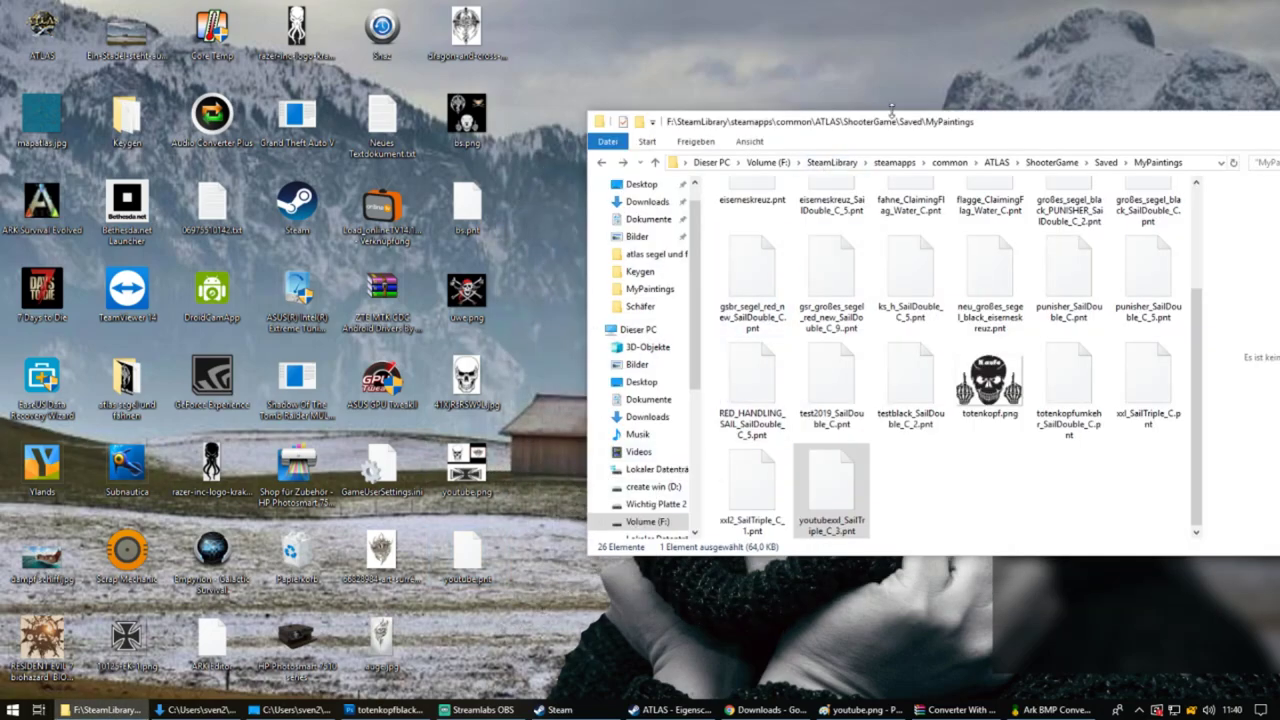
drag(1040, 125, 572, 64)
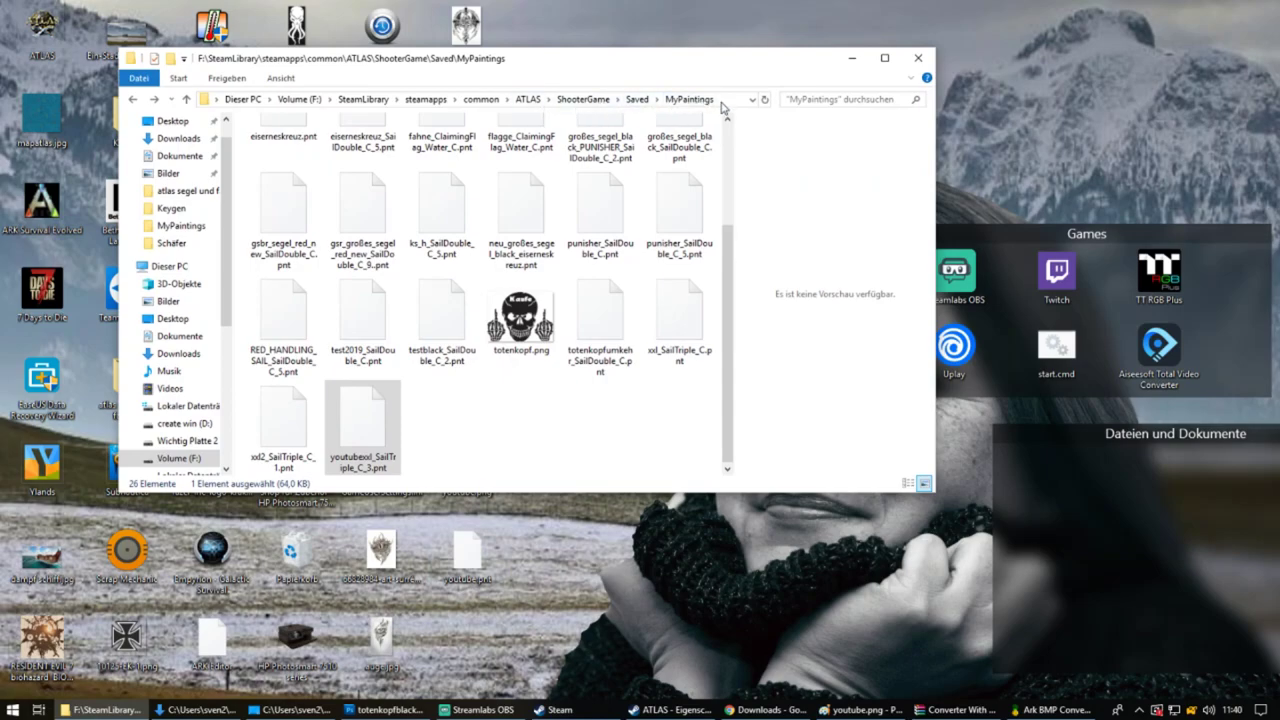
right_click(511, 424)
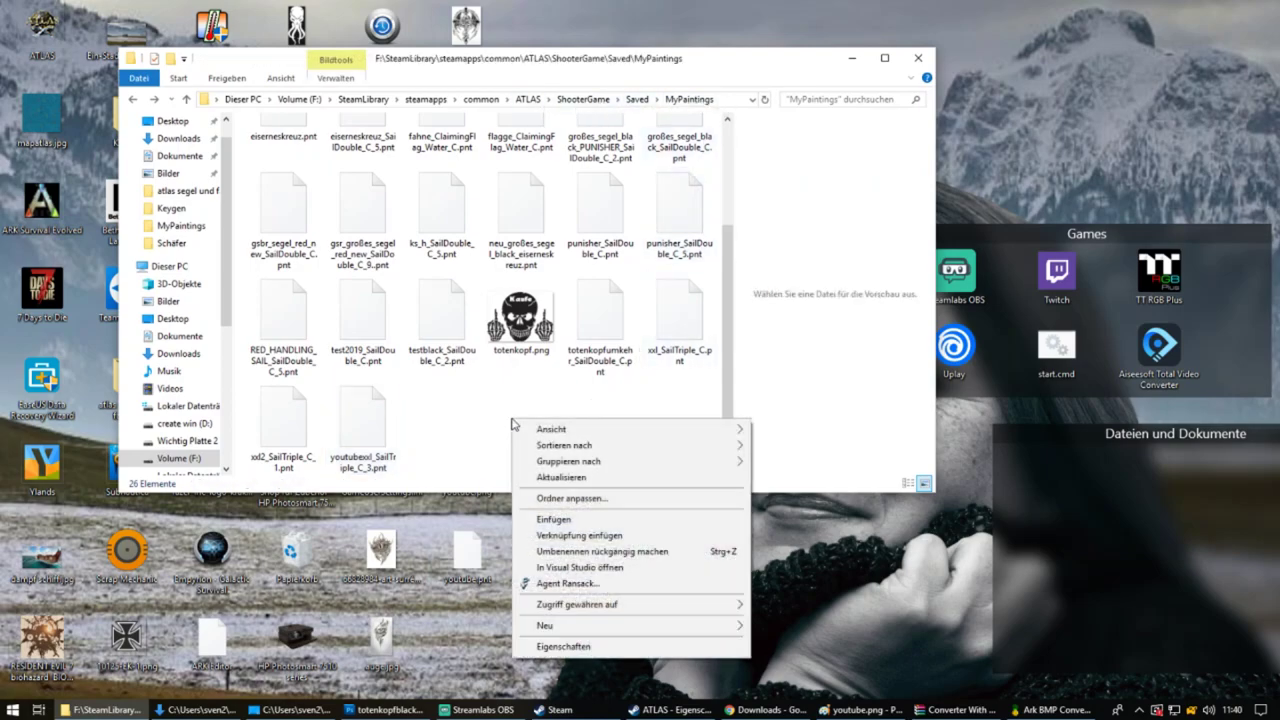
click(556, 519)
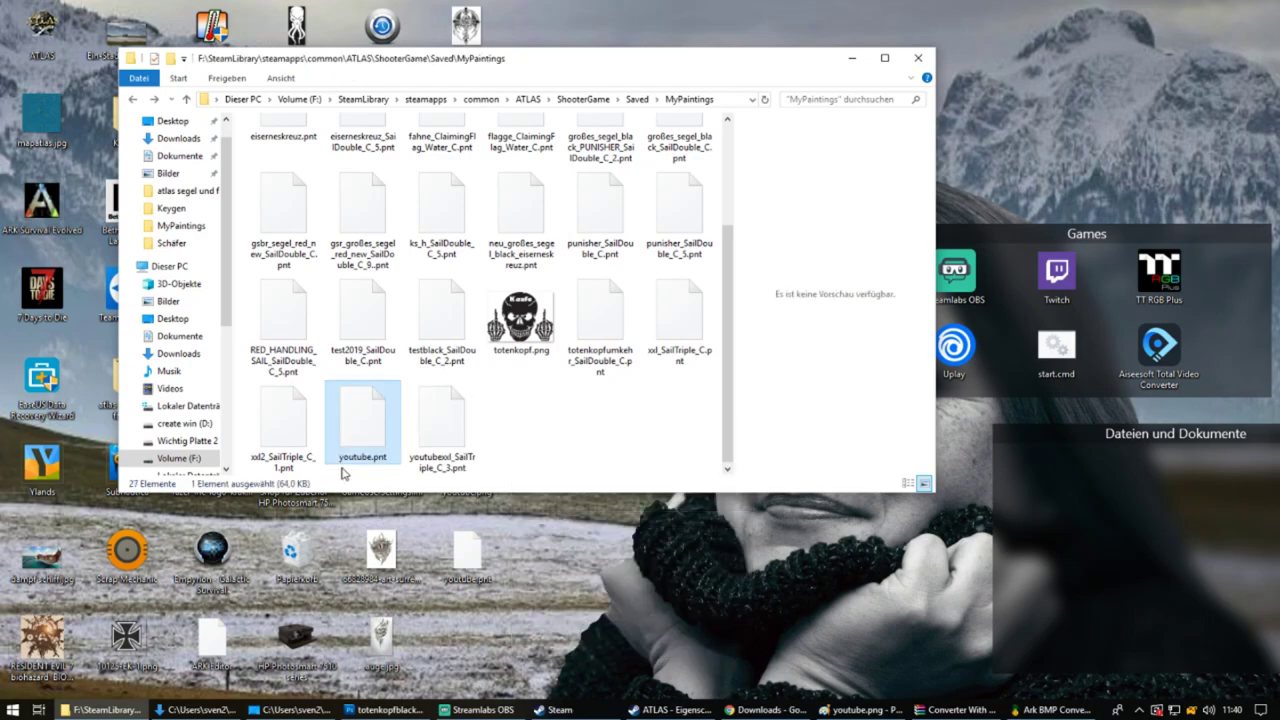
- Rename youtube.pnt to youtube_SailTriple_C_3.pnt, reusing the suffix copied from the name of youtubexxl_SailTriple_C_3.pnt
click(433, 473)
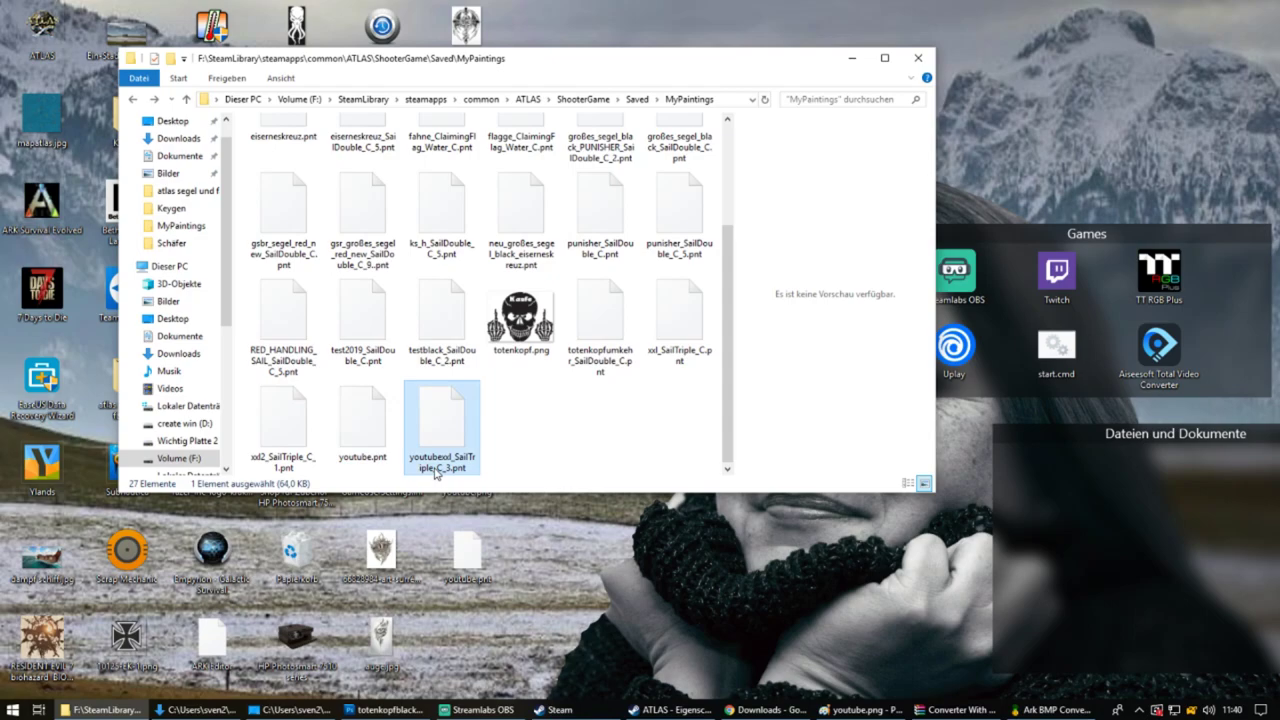
click(435, 473)
click(450, 457)
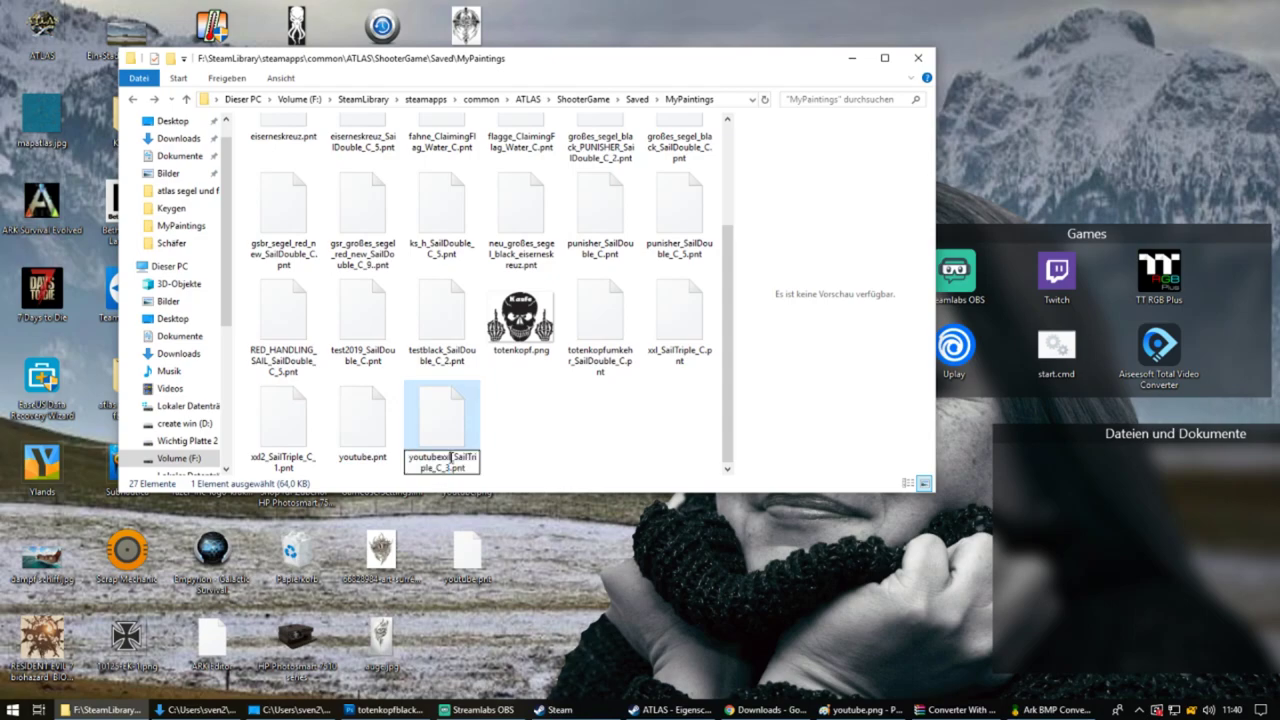
drag(450, 457, 452, 467)
key(ctrl+c)
right_click(440, 470)
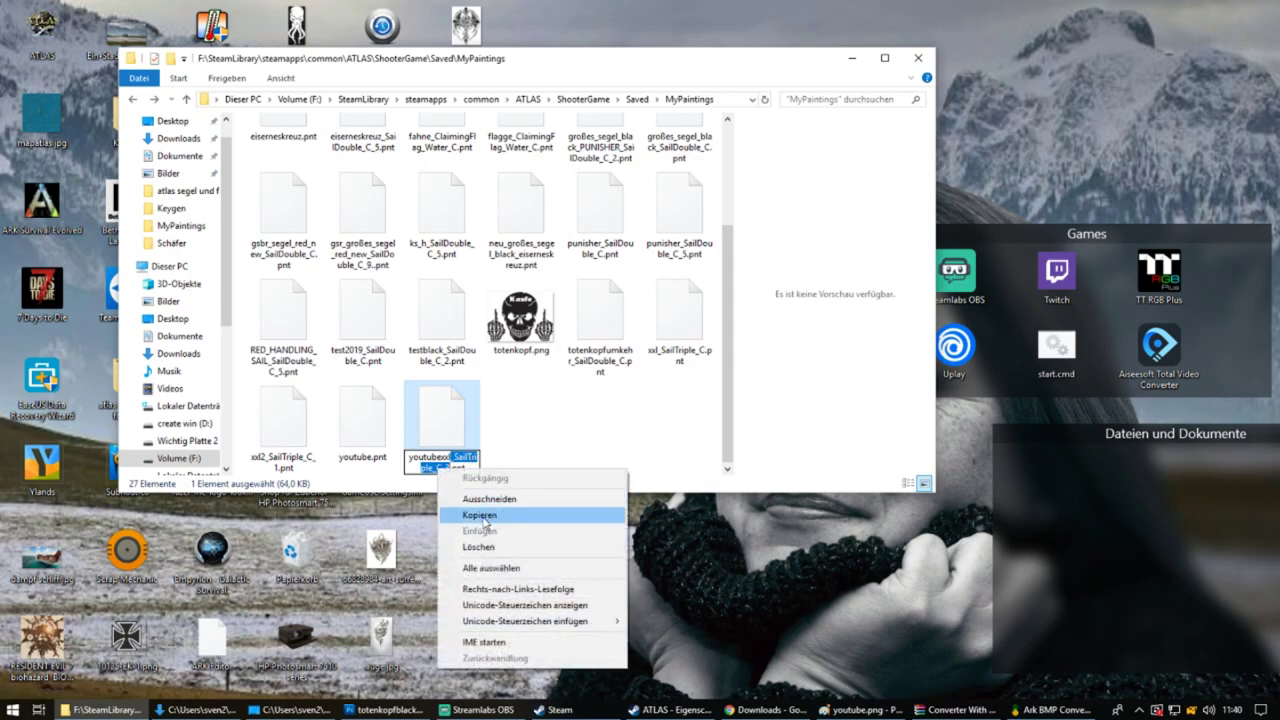
click(484, 517)
click(374, 462)
click(372, 459)
click(371, 457)
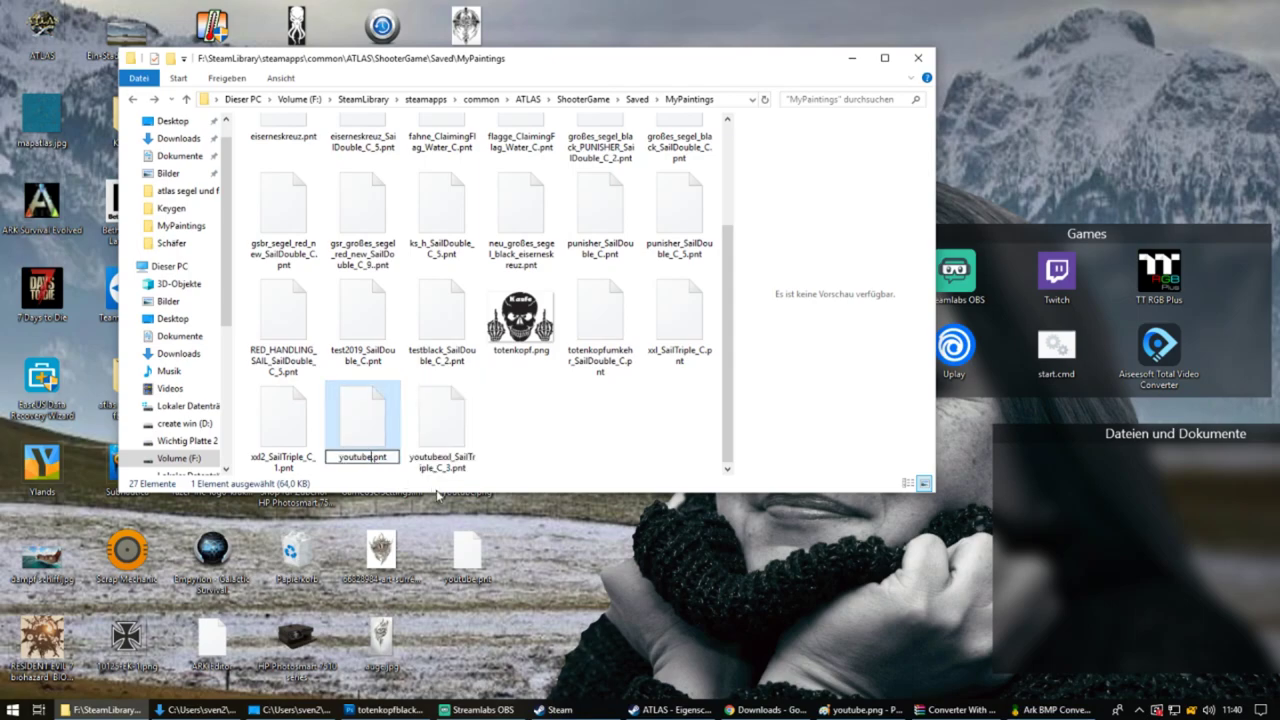
key(ctrl+v)
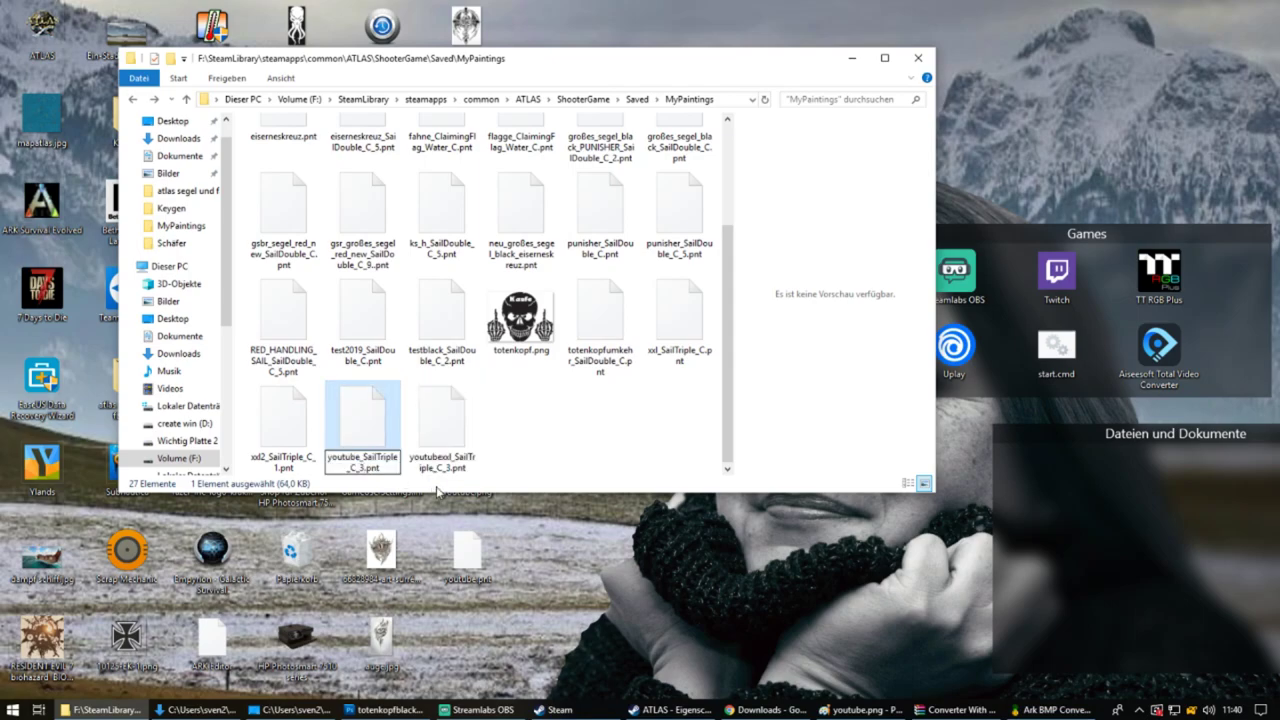
key(Return)
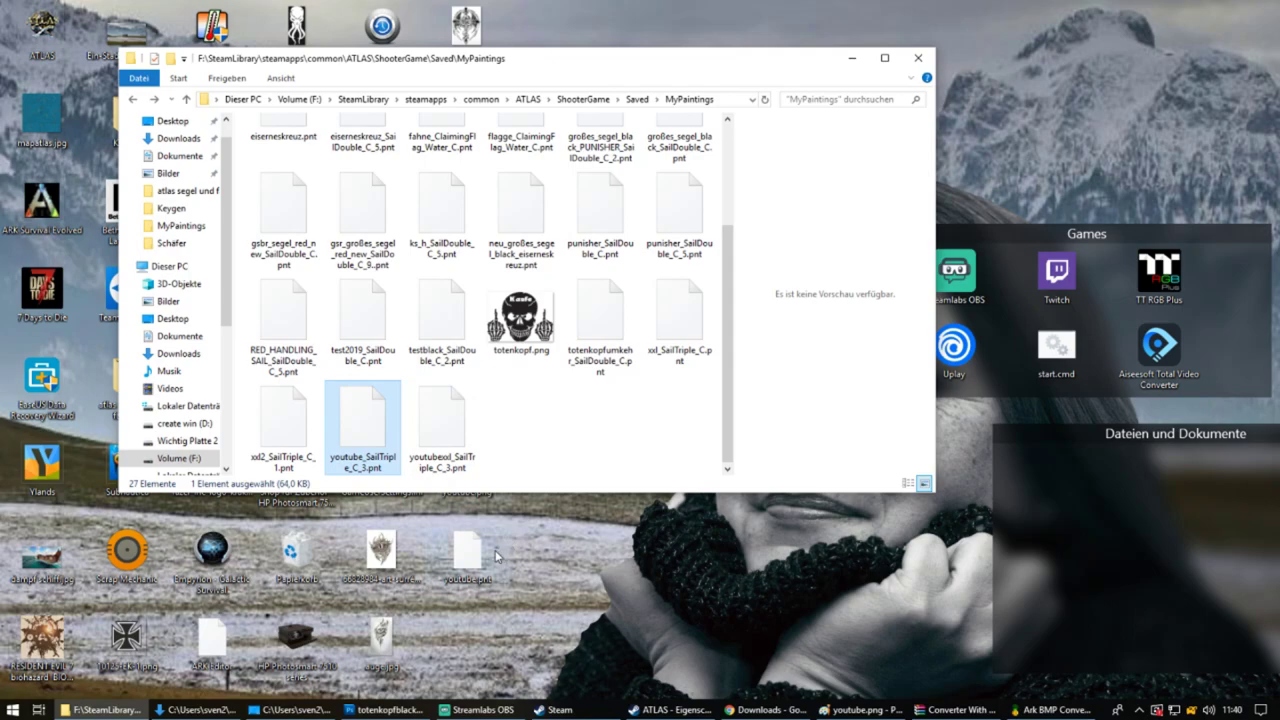
- Switch to Steam and launch ATLAS with the standard "ATLAS spielen" option
click(553, 710)
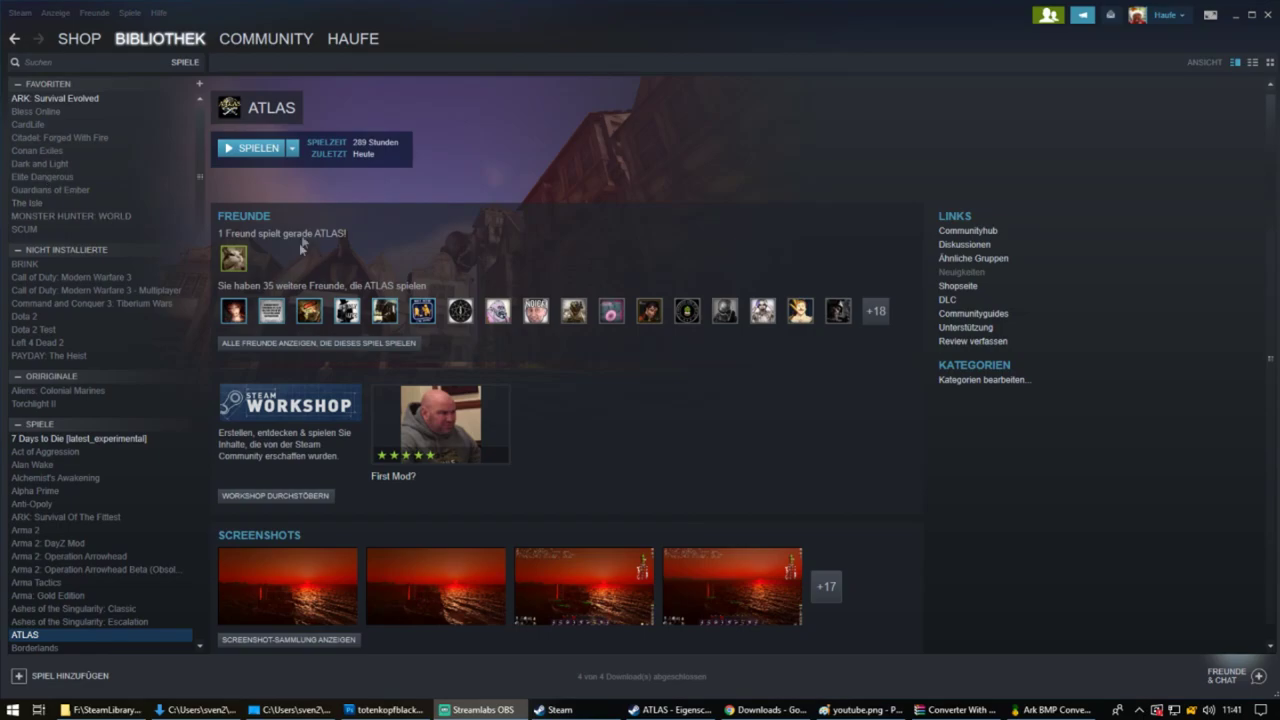
click(250, 148)
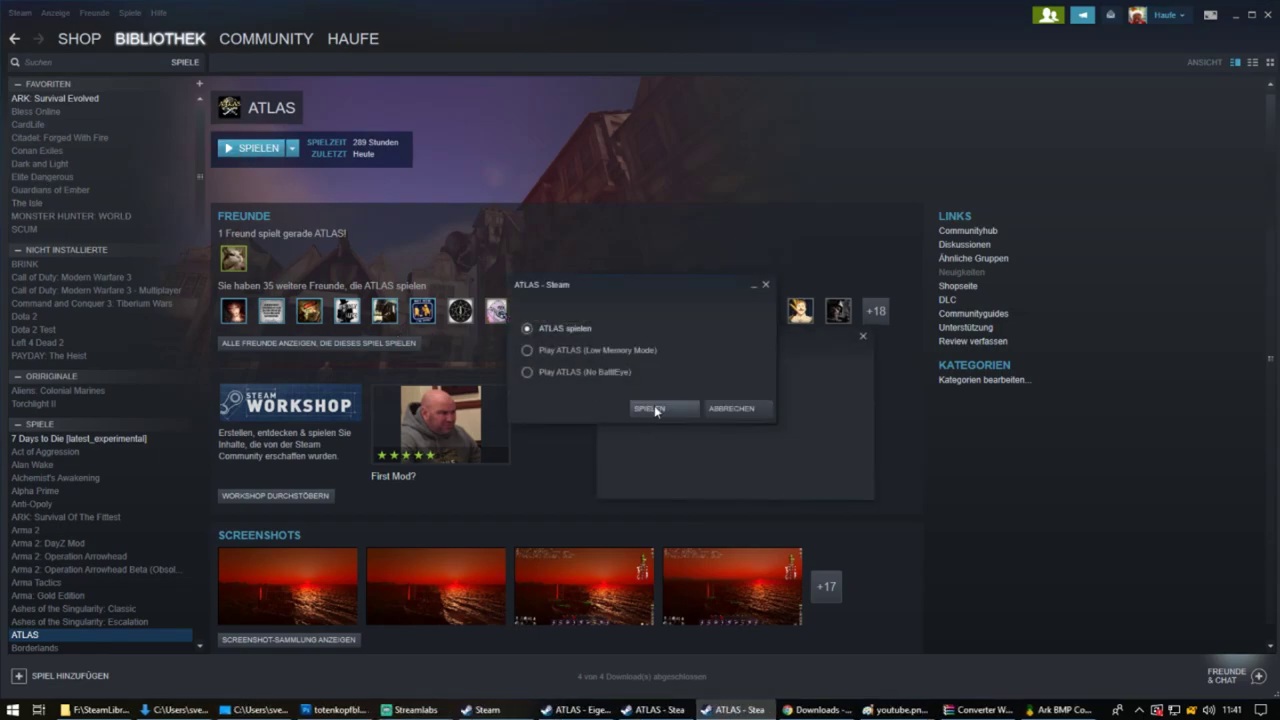
click(655, 408)
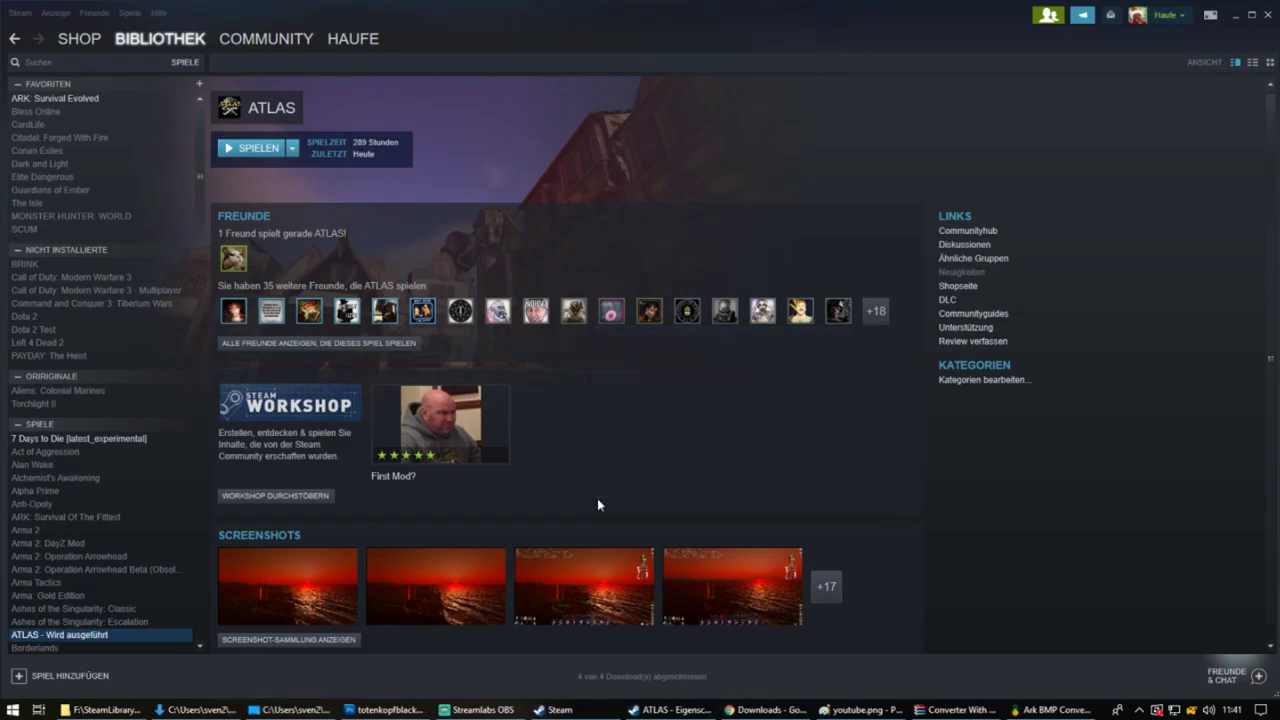